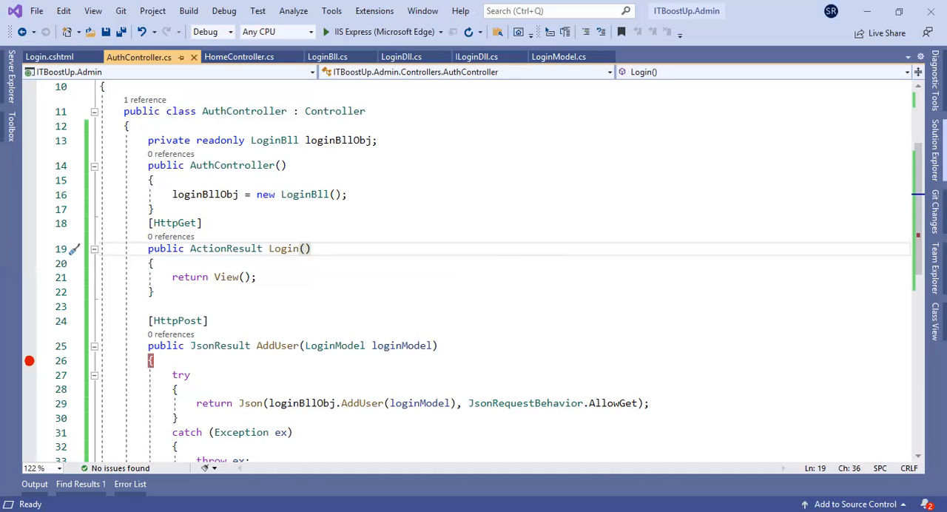
left_click(934, 148)
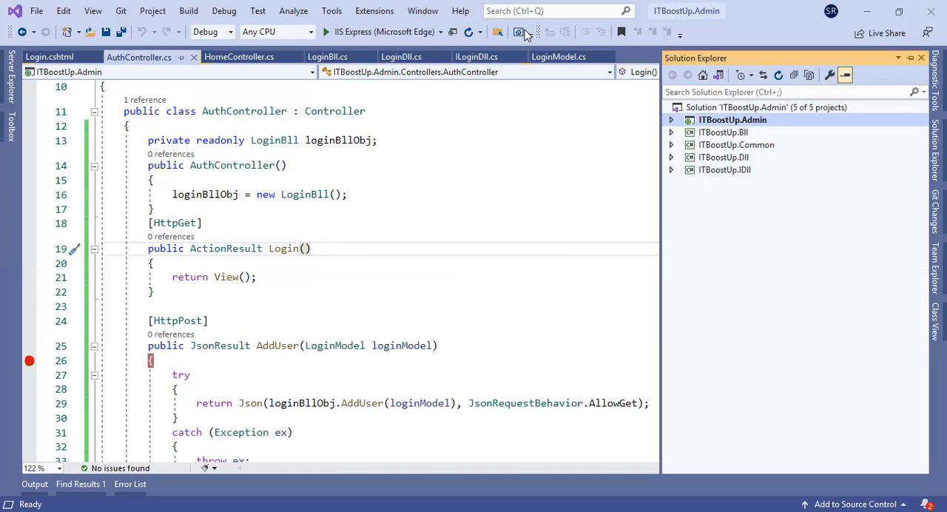
left_click(539, 243)
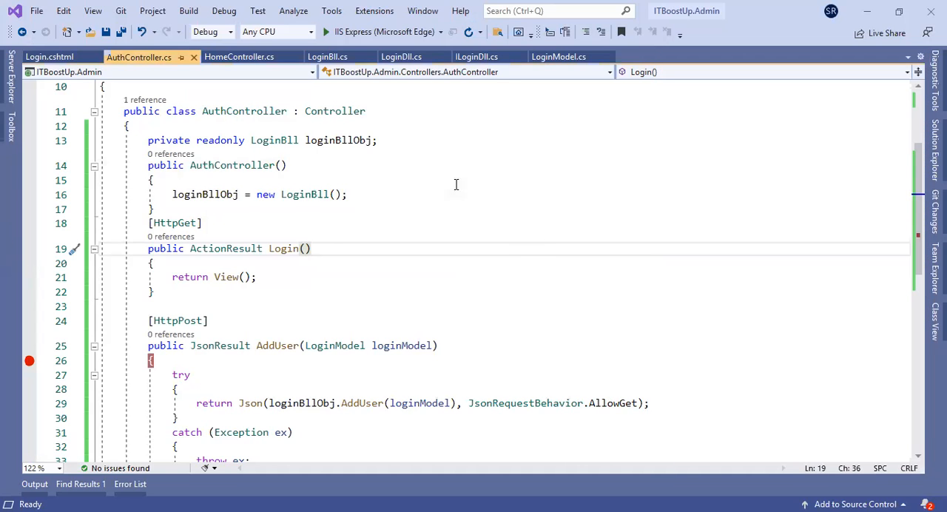
left_click(935, 156)
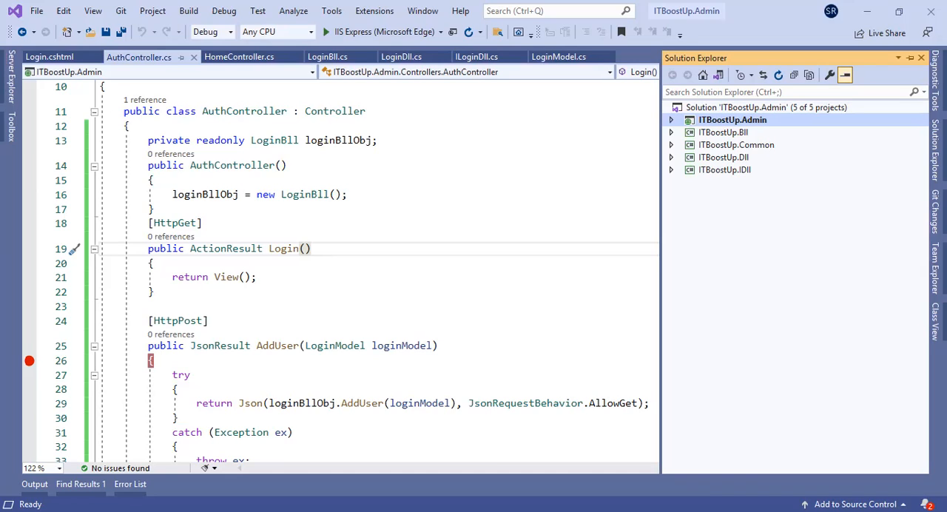
key("alt+Tab")
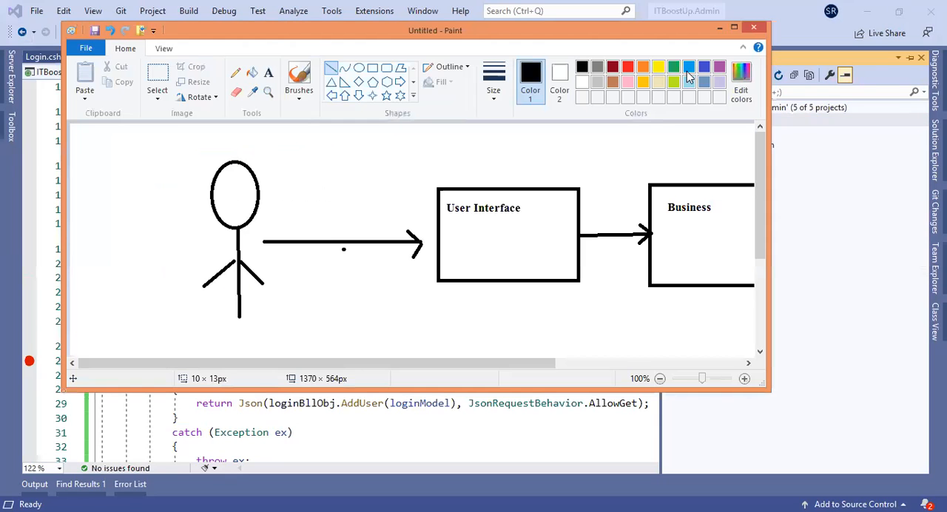
left_click(734, 27)
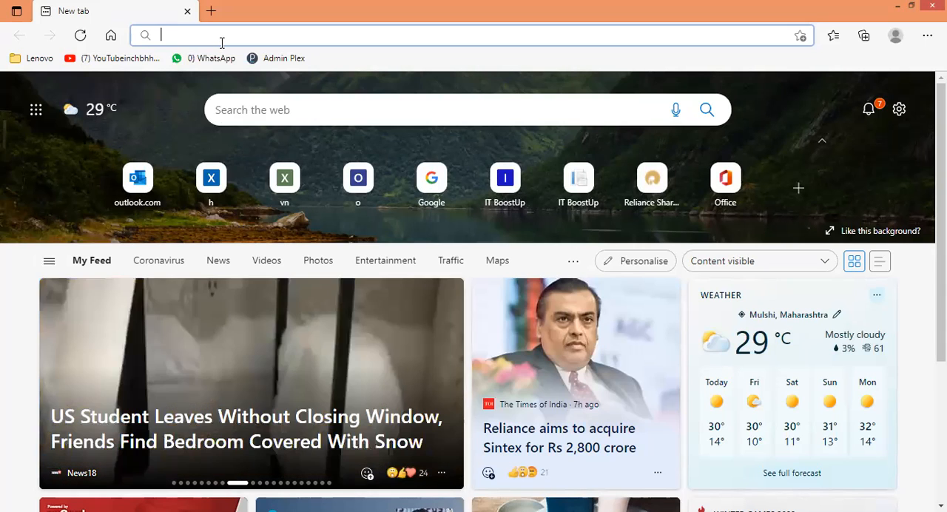
Search the web for "github login" in the browser and open the GitHub sign-in page from the results.
type("git")
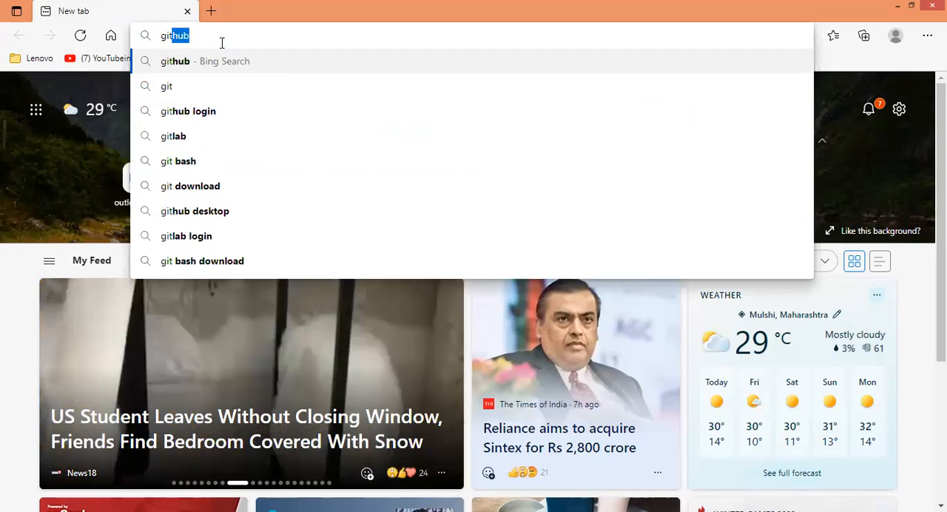
type("hub")
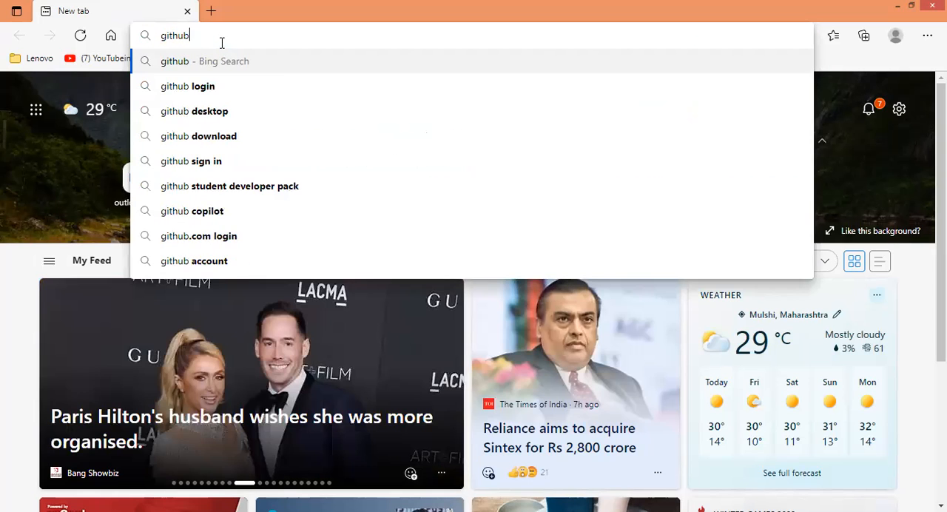
key("Down")
key("Return")
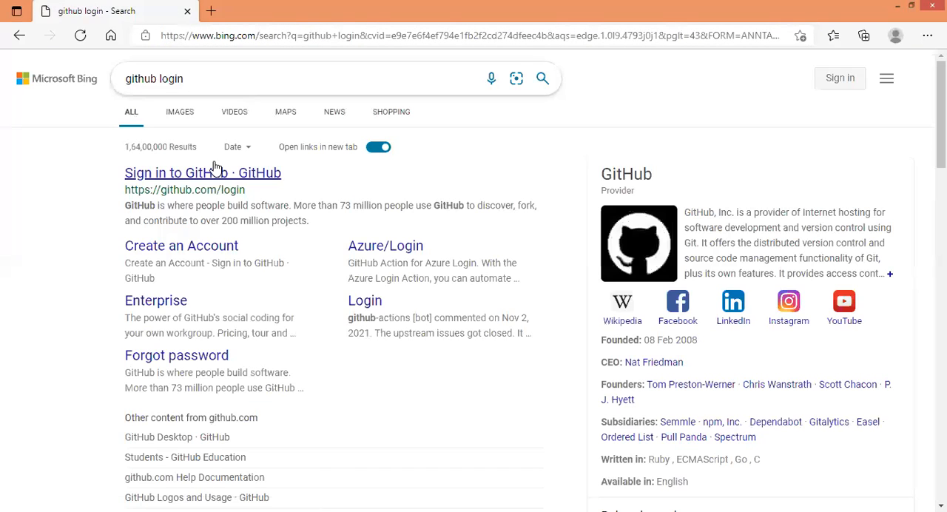
left_click(208, 174)
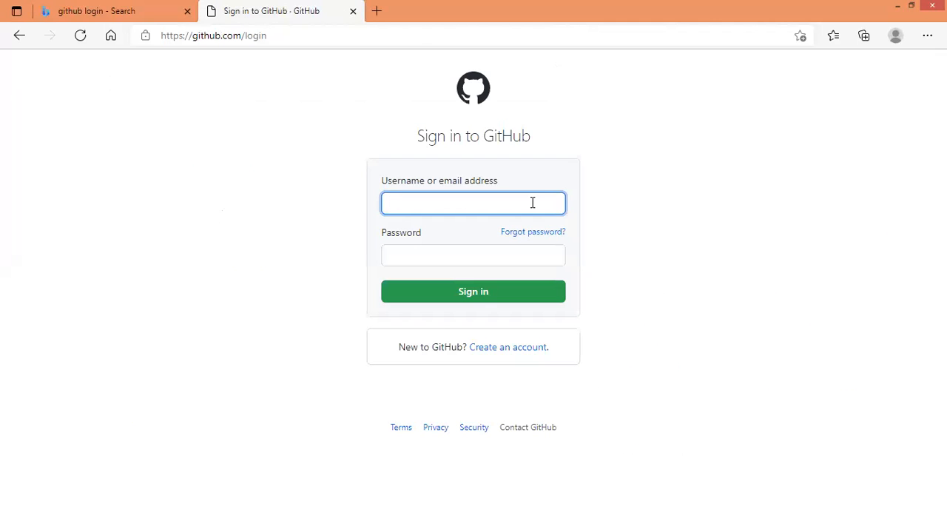
Start creating a new GitHub account from the sign-in page and close the search results page.
left_click(493, 356)
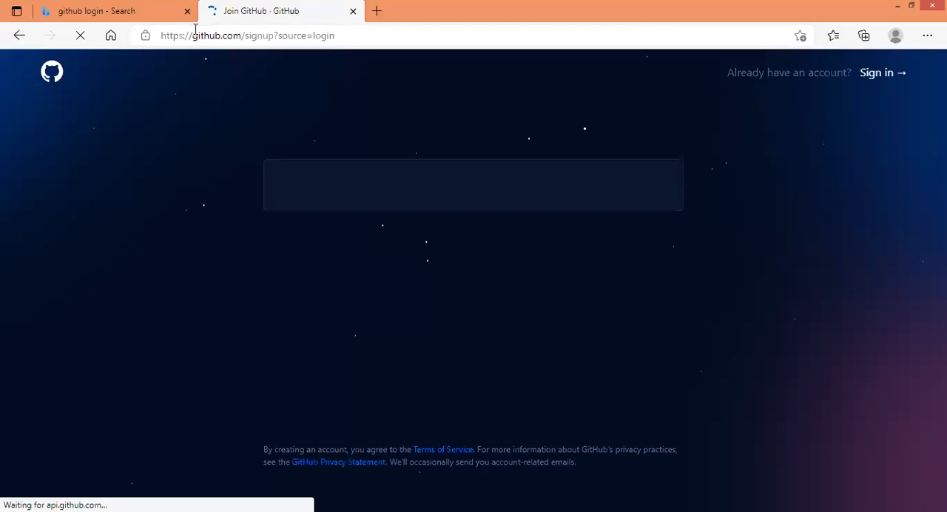
left_click(170, 11)
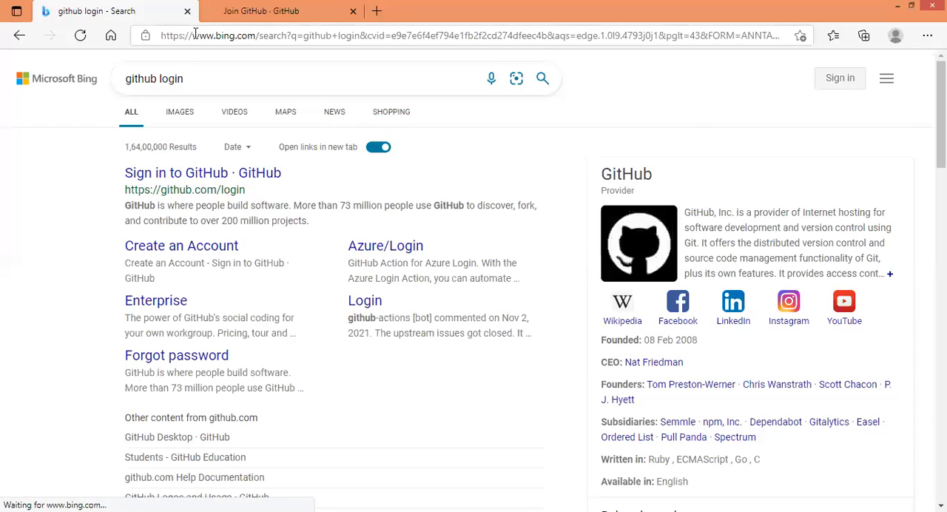
left_click(187, 11)
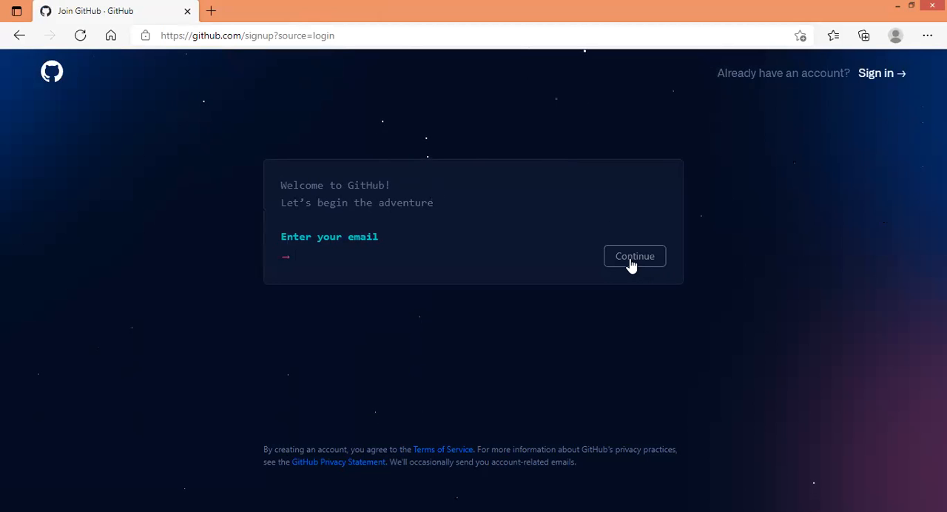
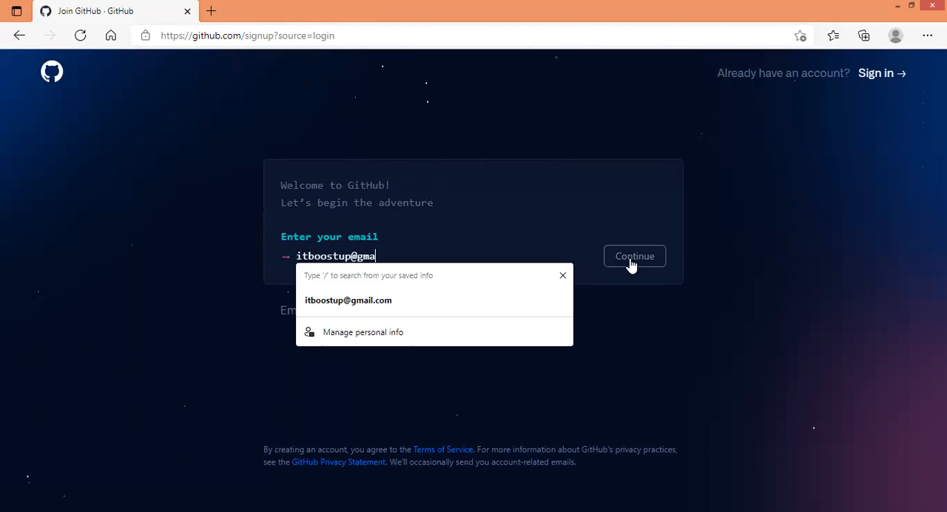
Enter the account's email address in the GitHub sign-up form and continue to the password field.
left_click(637, 258)
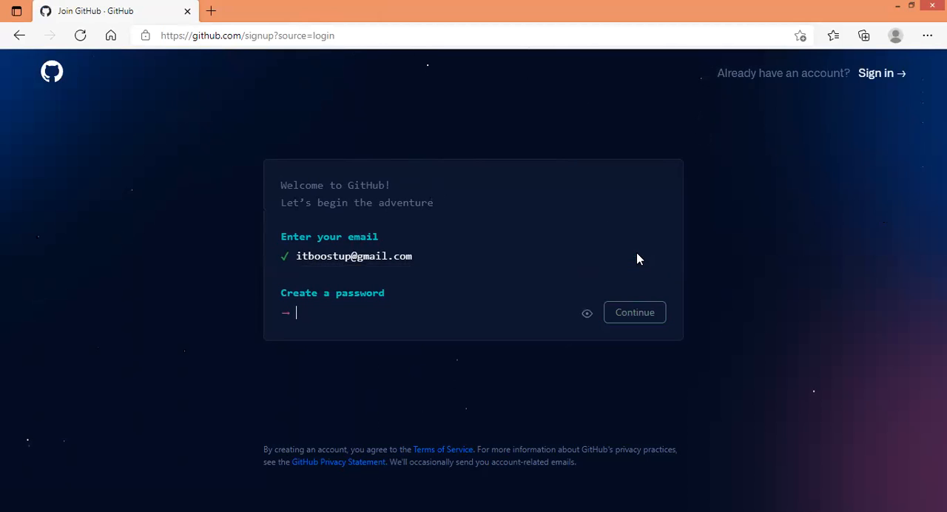
Create an account password that meets the sign-up requirements and continue to the username field.
type("•••••••")
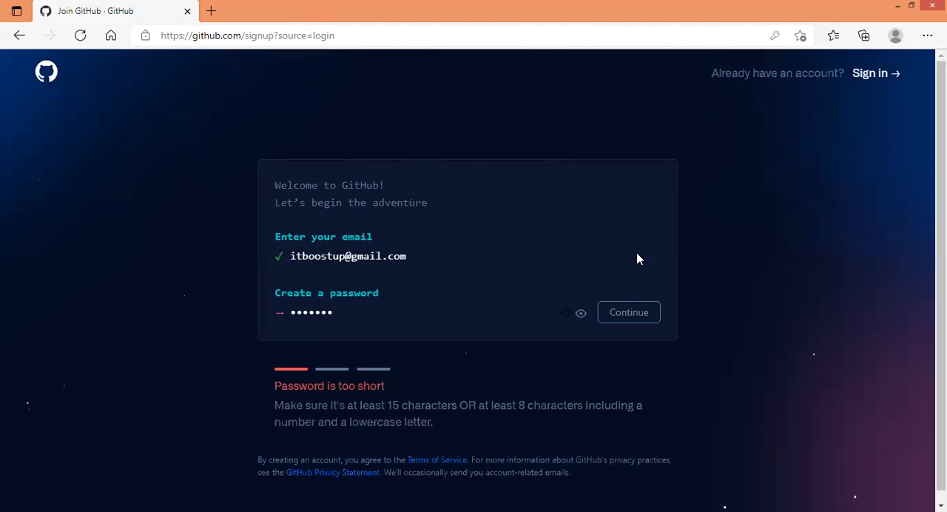
type("••••")
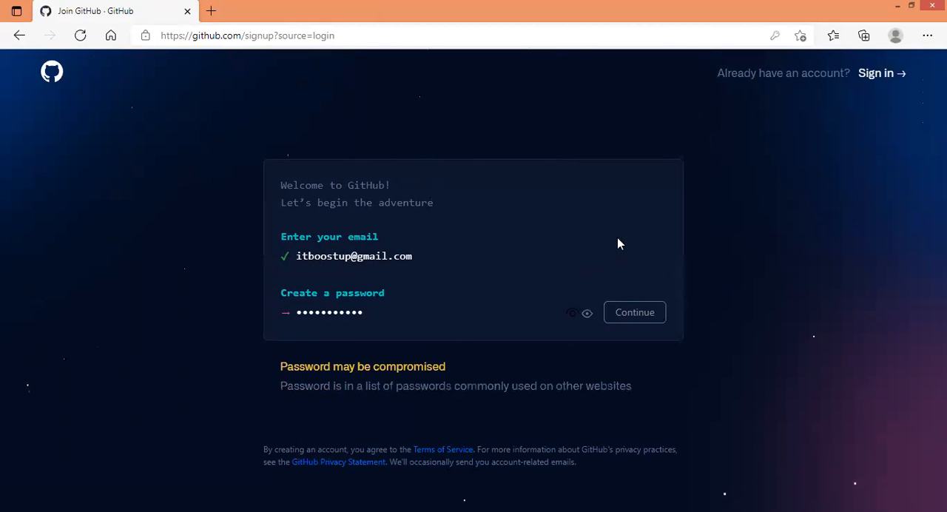
key("BackSpace")
key("BackSpace")
key("BackSpace")
key("BackSpace")
key("BackSpace")
key("BackSpace")
key("BackSpace")
key("BackSpace")
key("BackSpace")
key("BackSpace")
key("BackSpace")
type("••••••••")
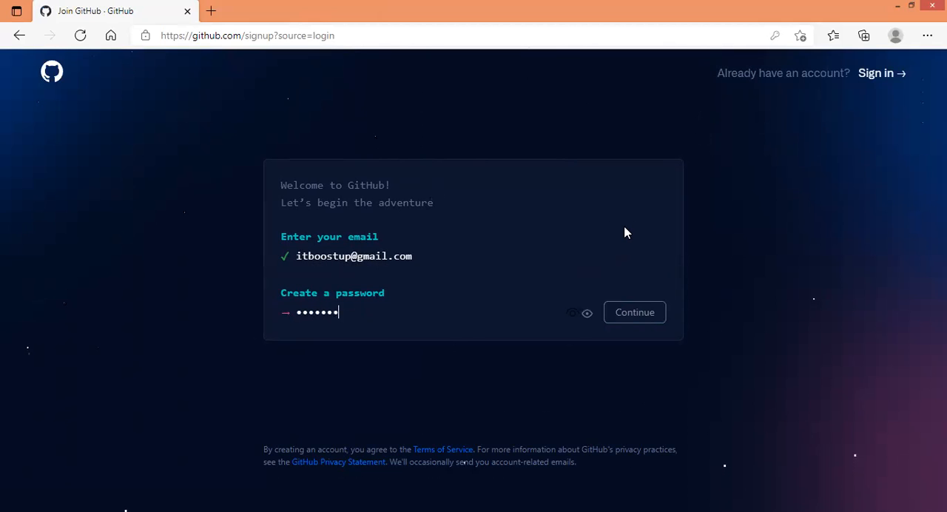
type("•••••")
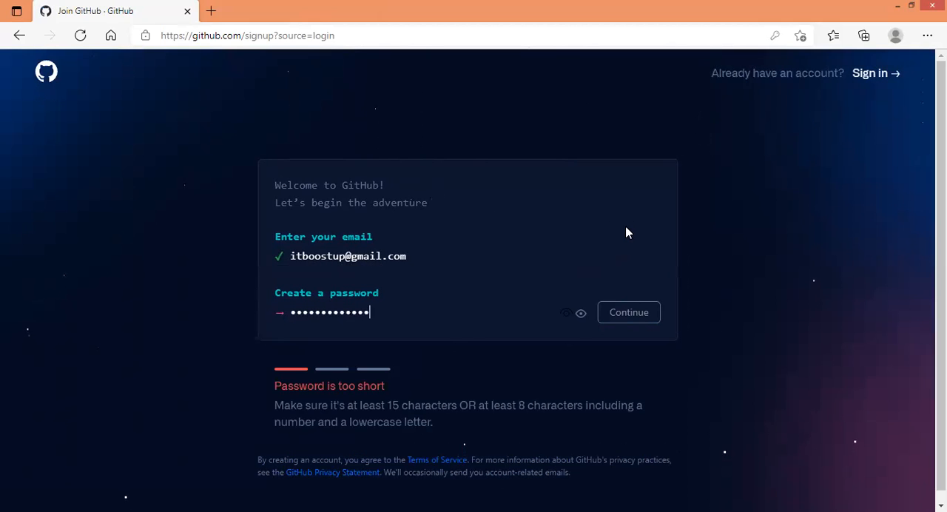
left_click(626, 314)
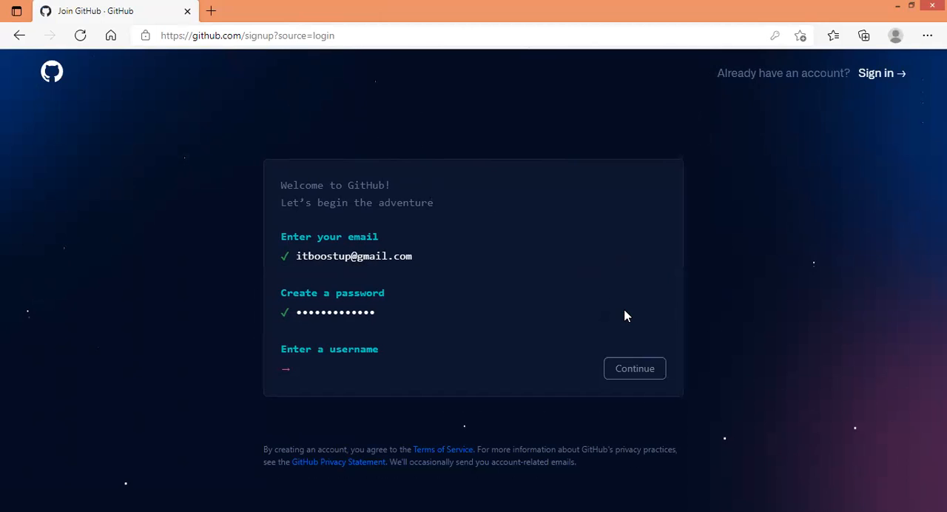
Enter the username for the new GitHub account and continue to the email preferences question.
type("itboostup")
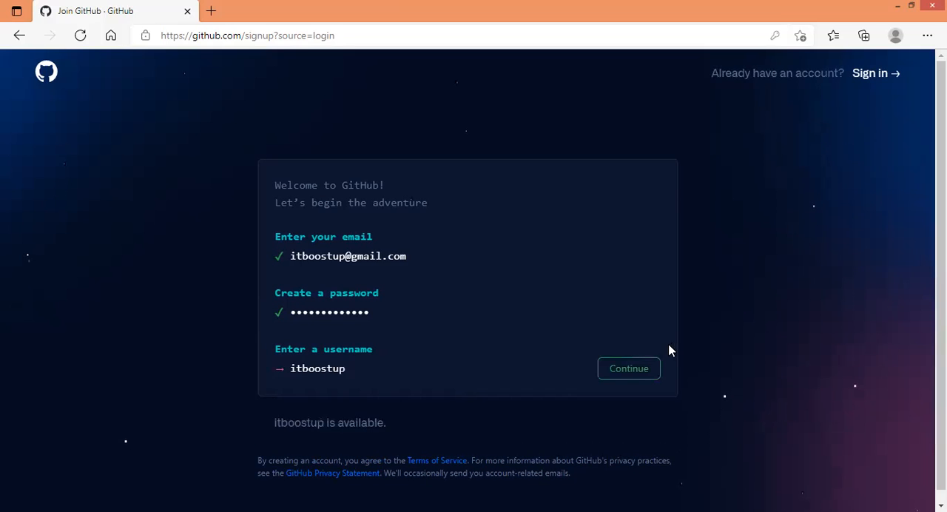
left_click(619, 370)
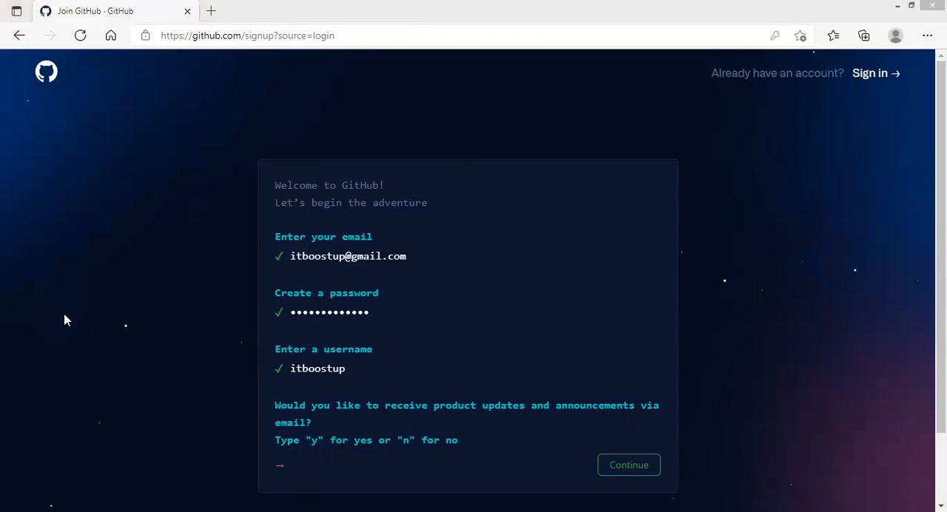
Answer "y" to receiving product updates and announcements via email, and continue to account verification.
left_click(869, 259)
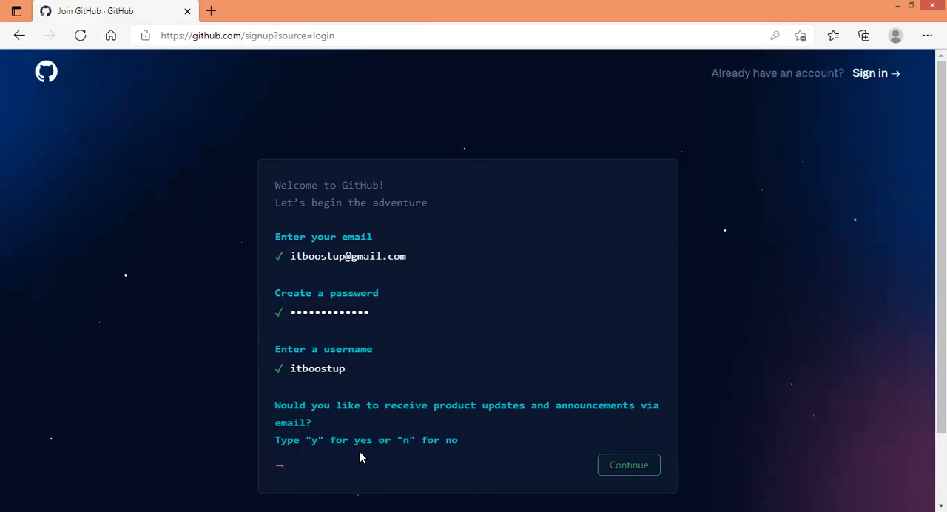
left_click(334, 466)
type("y")
left_click(613, 474)
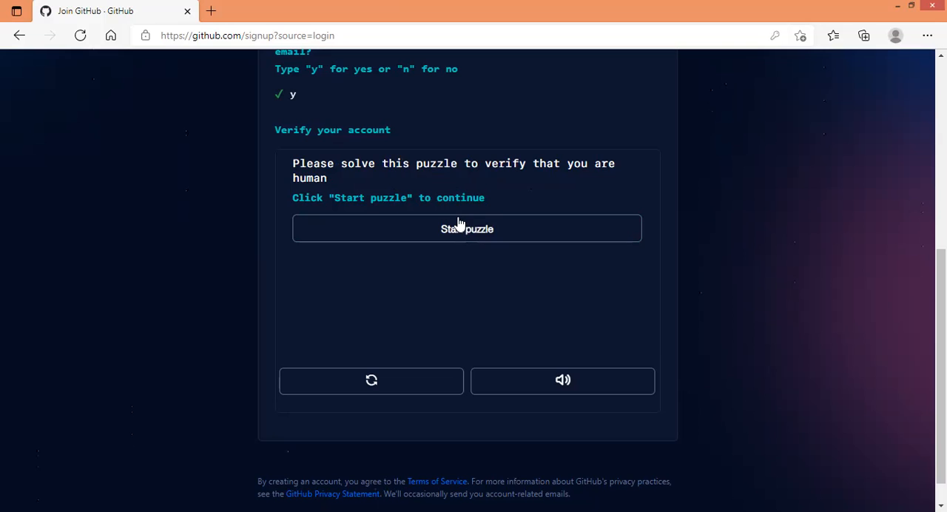
Complete the human verification puzzle by picking the spiral galaxy in each image set, and submit the account creation.
left_click(510, 235)
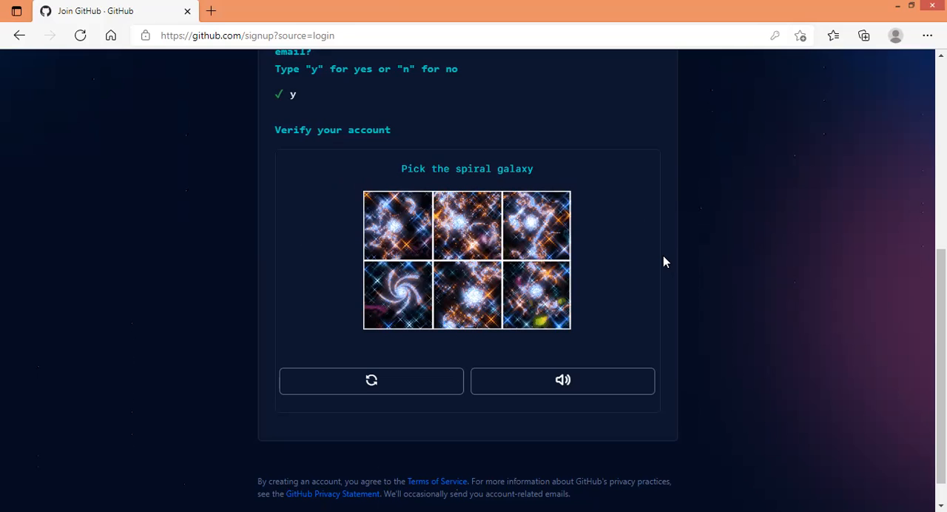
left_click(394, 293)
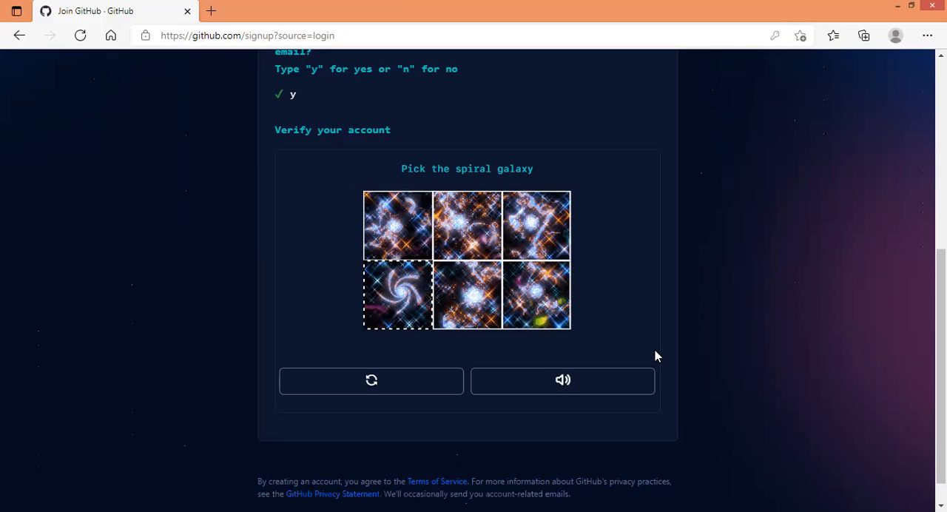
left_click(543, 234)
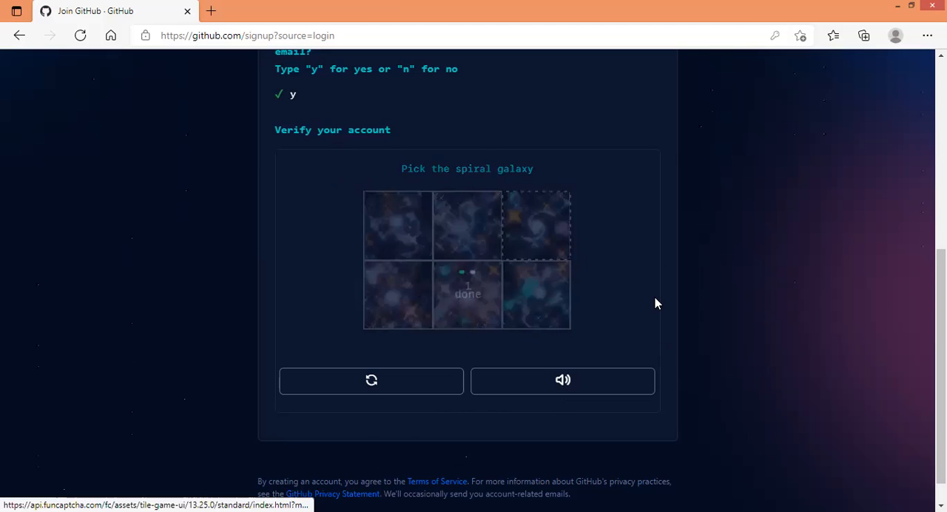
left_click(477, 436)
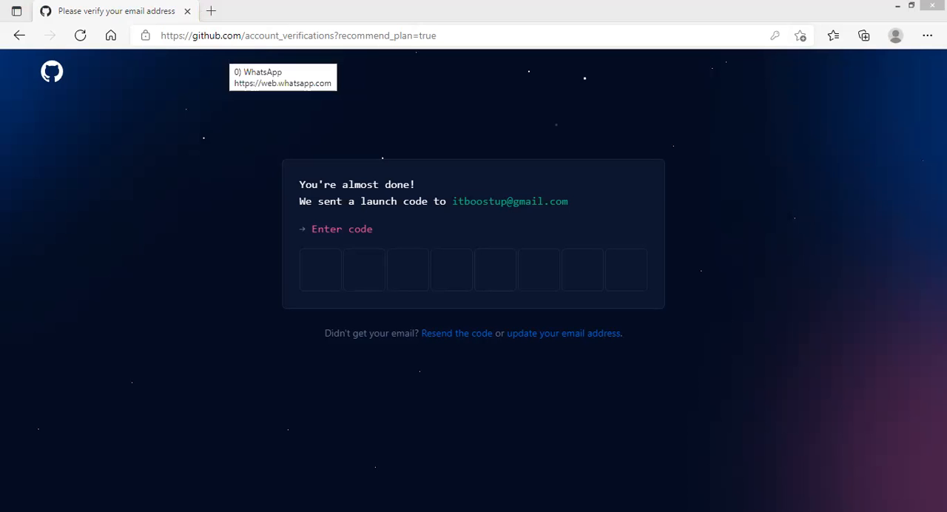
Go to google.com in a new browser tab to reach the Gmail inbox.
key("ctrl+t")
type("goo")
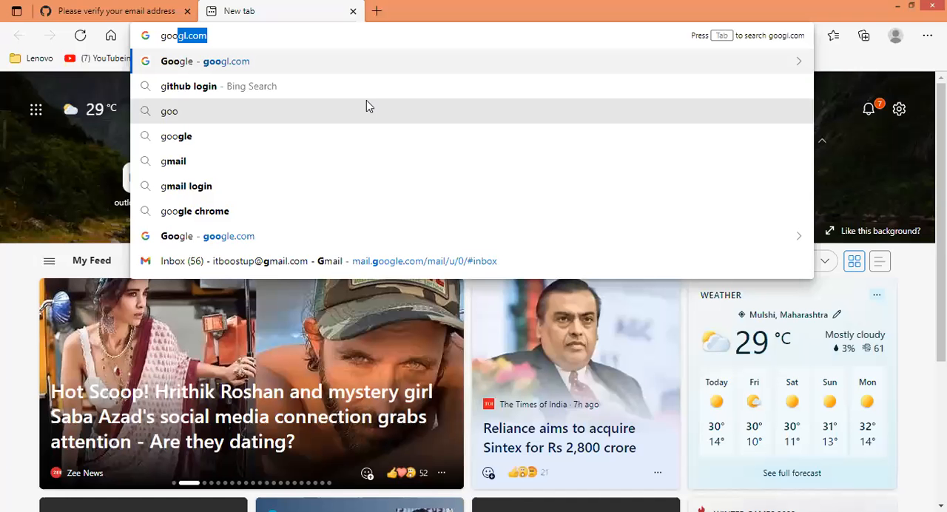
type("gle.com")
key("Return")
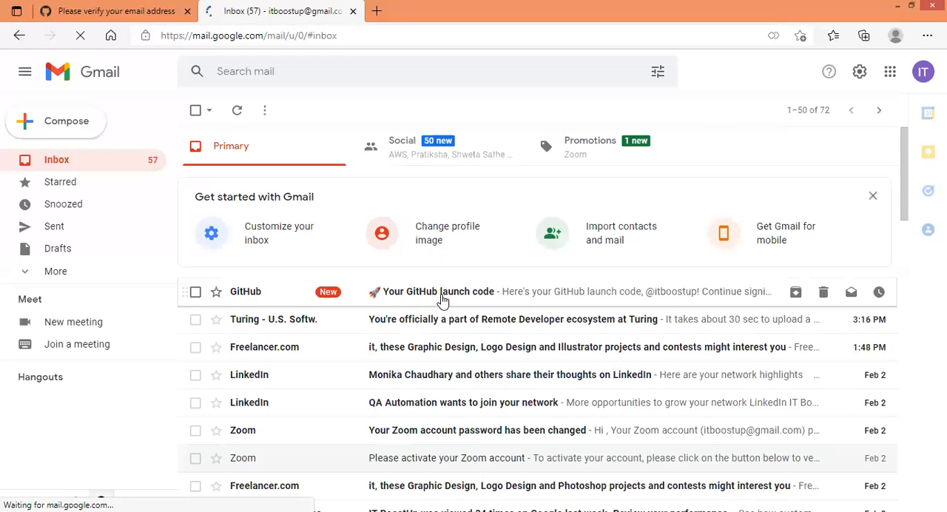
Open the "Your GitHub launch code" email and try to select the launch code in its message.
left_click(442, 302)
scroll(524, 302, "down", 2)
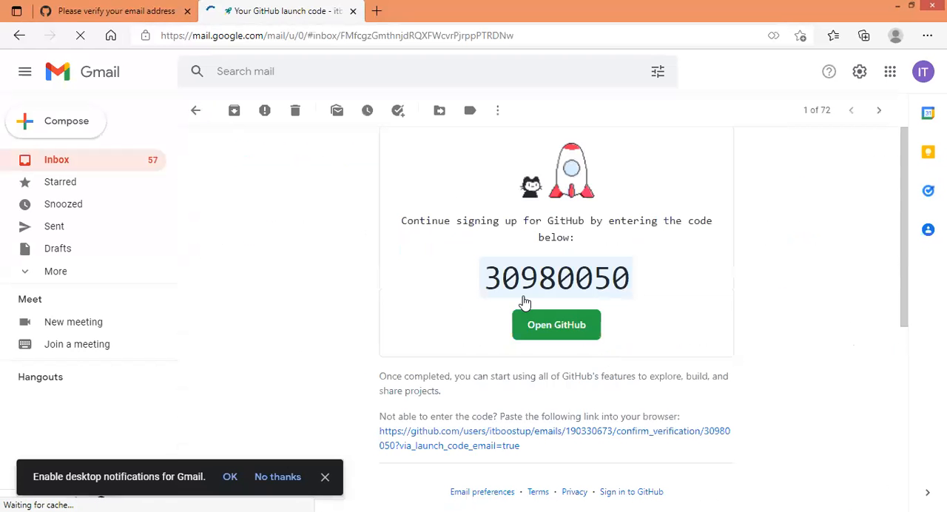
left_click_drag(495, 270, 575, 267)
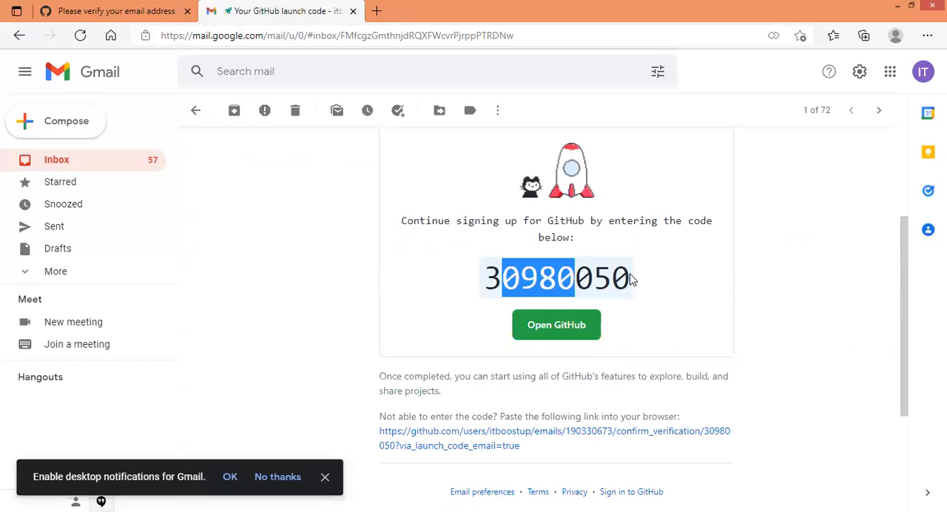
left_click_drag(485, 281, 482, 275)
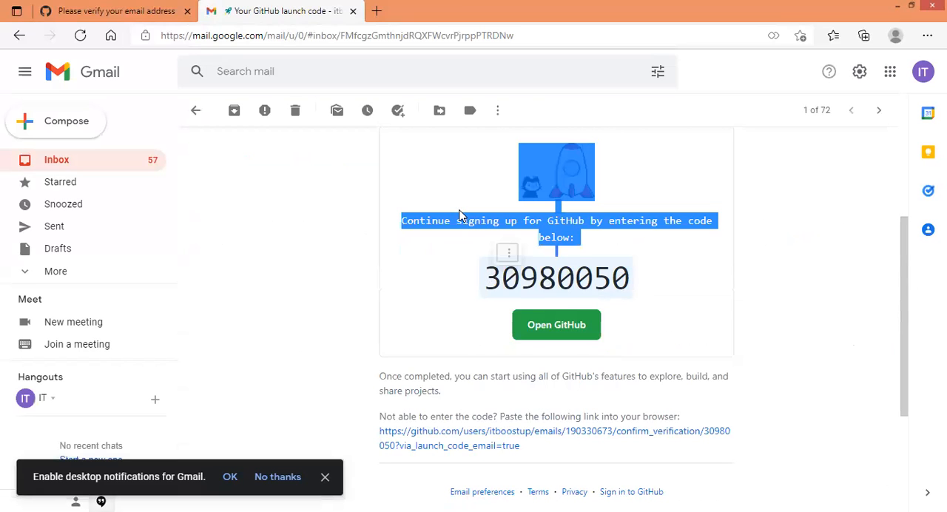
Enter the emailed launch code on GitHub's verification page to verify the new account.
left_click(122, 10)
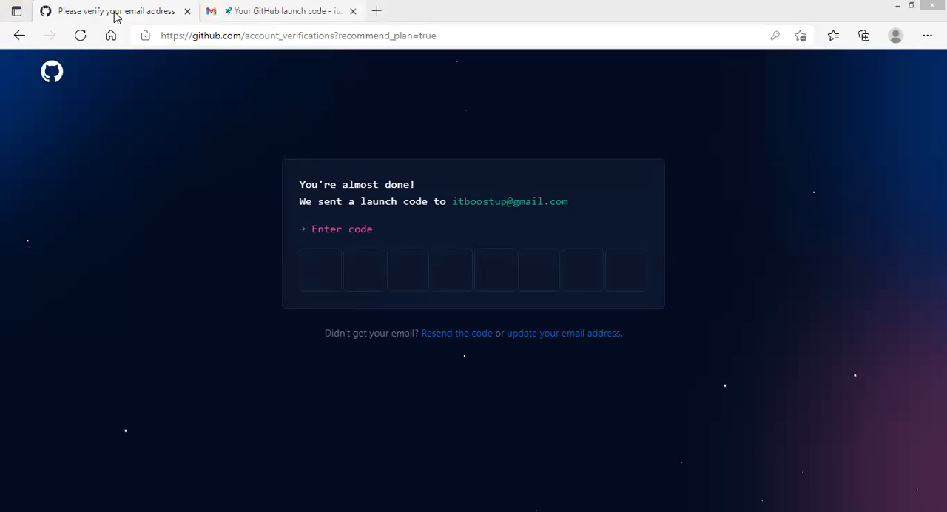
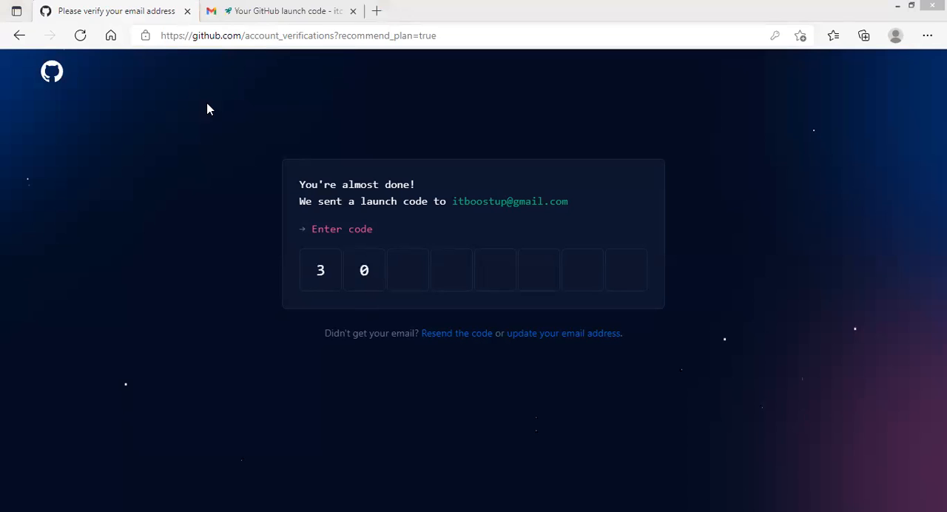
key("ctrl+Tab")
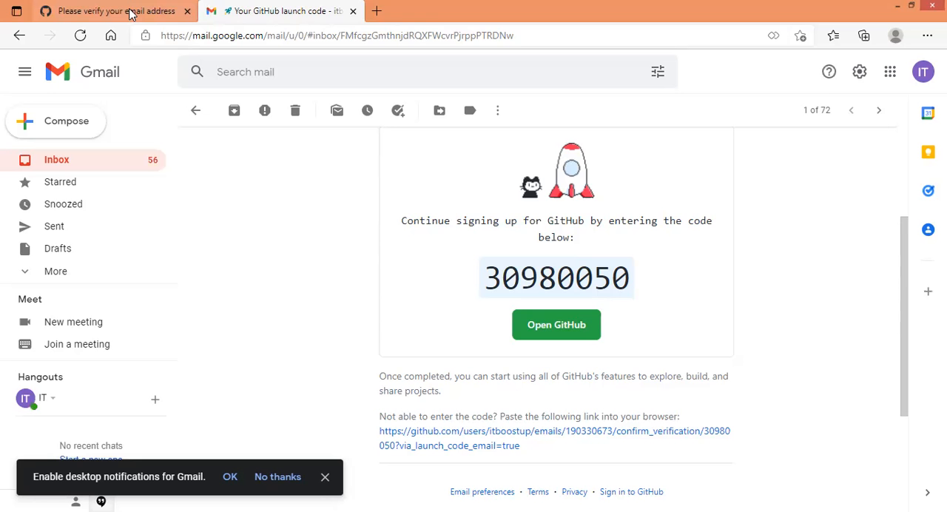
key("ctrl+Tab")
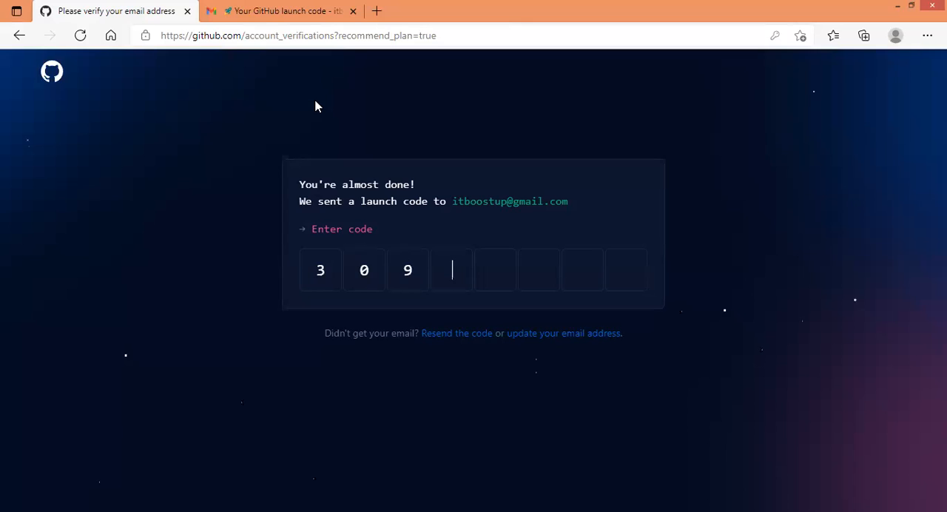
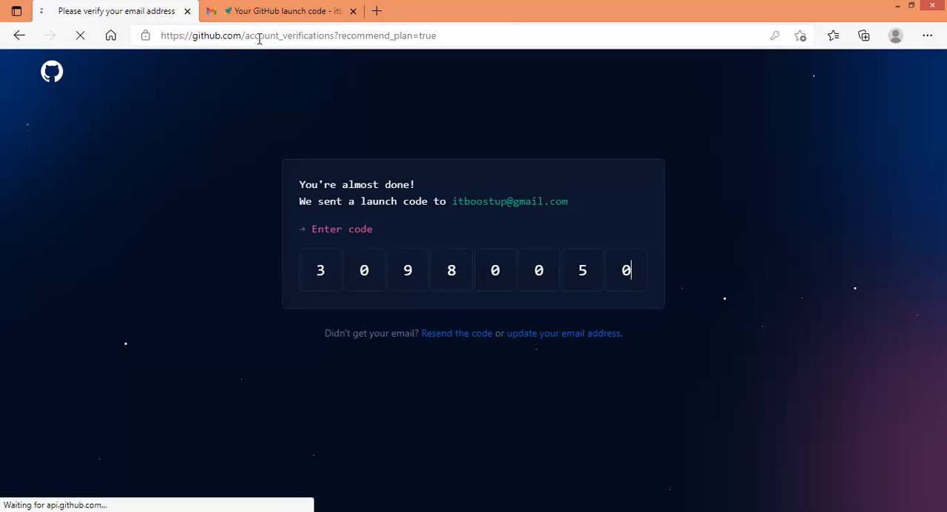
key("ctrl+Tab")
key("ctrl+Tab")
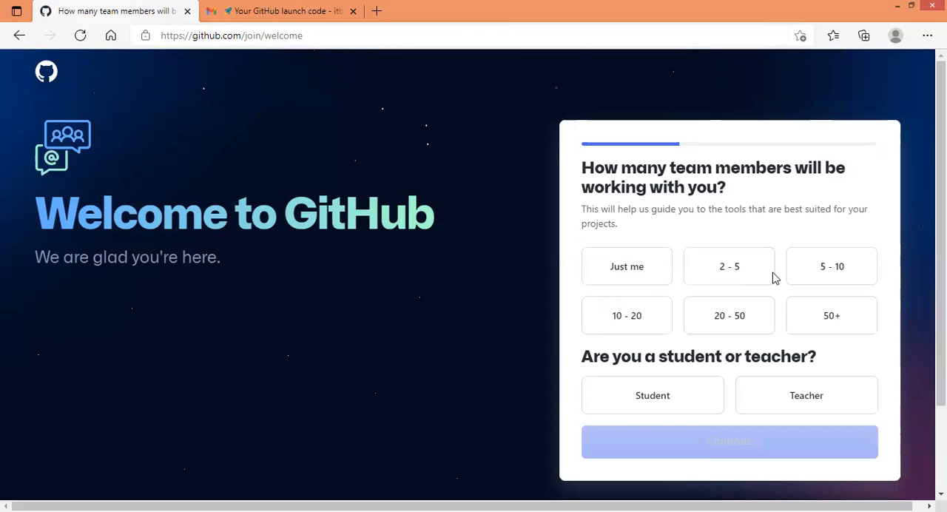
Answer the team size question with "Just me" and continue to the feature interests.
left_click(638, 277)
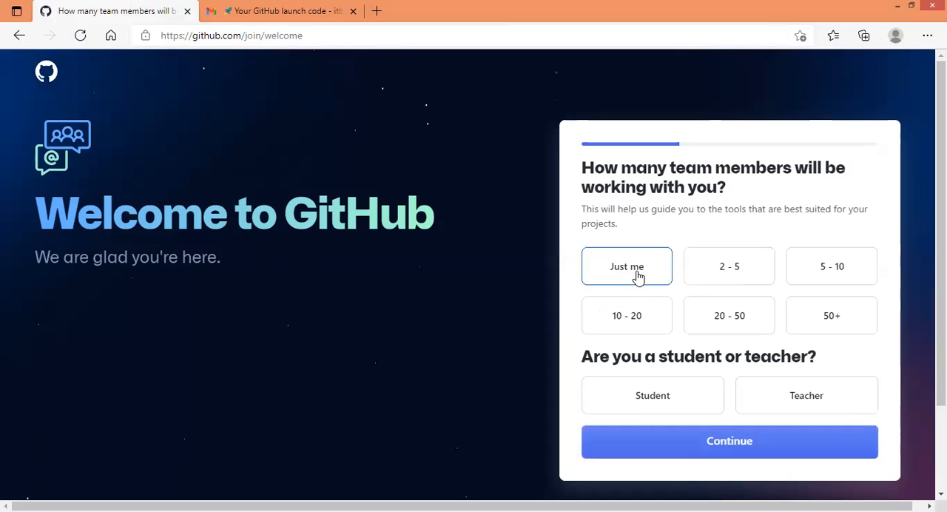
left_click(724, 453)
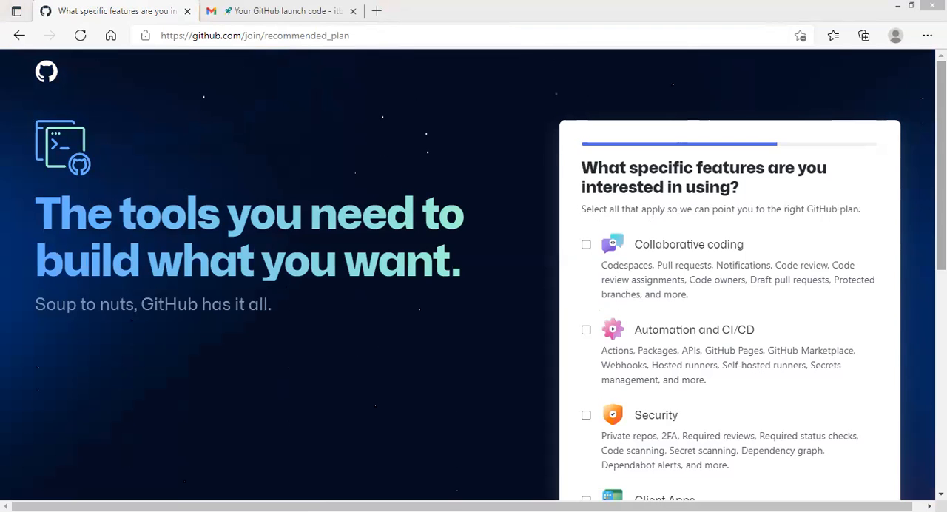
Mark Community, Team Administration, Project Management, Client Apps and Security as features of interest.
scroll(655, 370, "down", 5)
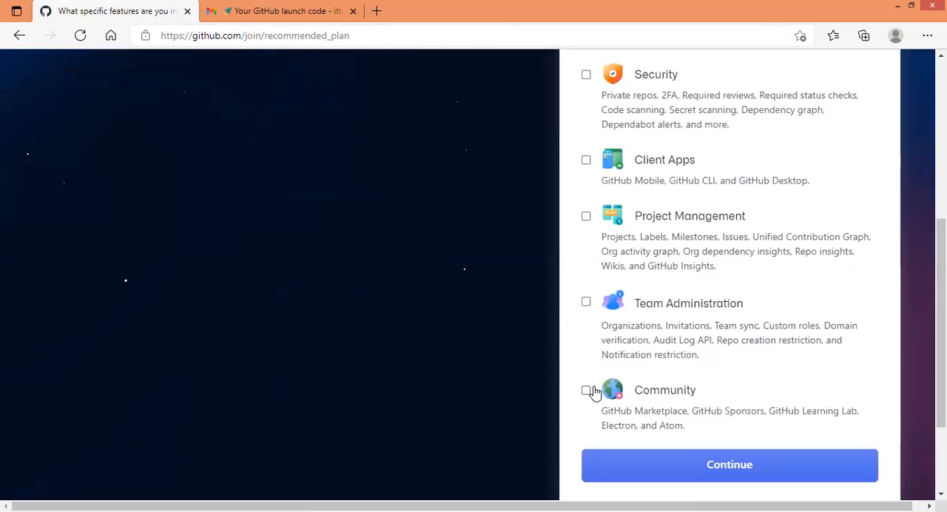
left_click(585, 390)
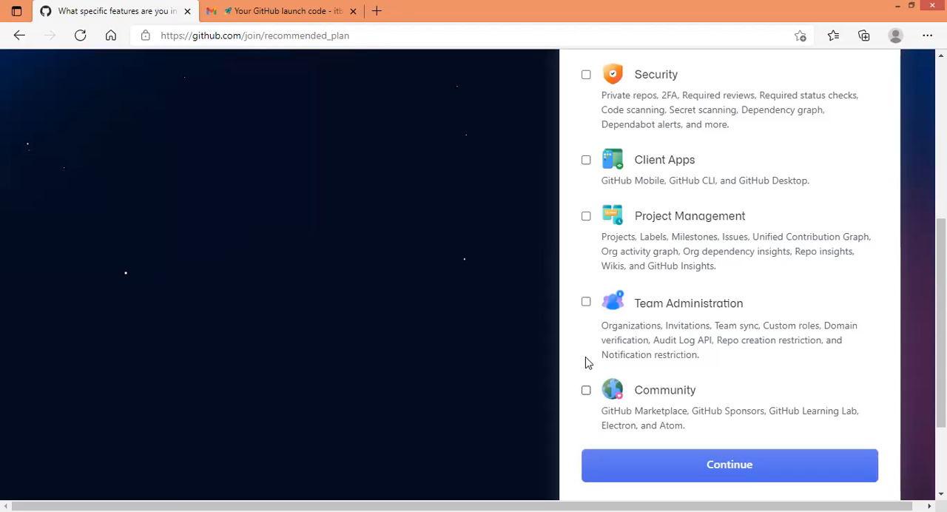
left_click(586, 302)
left_click(586, 216)
left_click(586, 160)
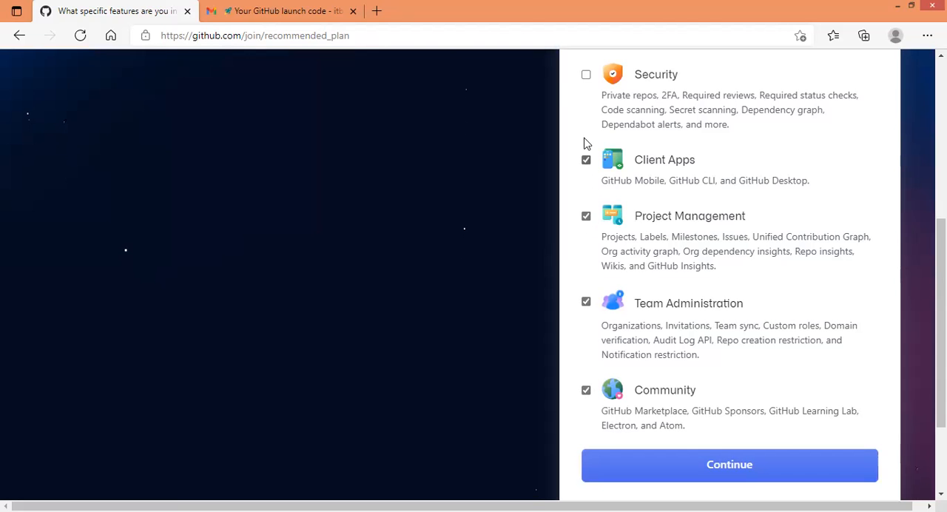
left_click(586, 77)
Add Enterprise security, Automation and CI/CD, and Collaborative coding to the feature interests, and continue to the plan recommendation.
scroll(706, 207, "down", 3)
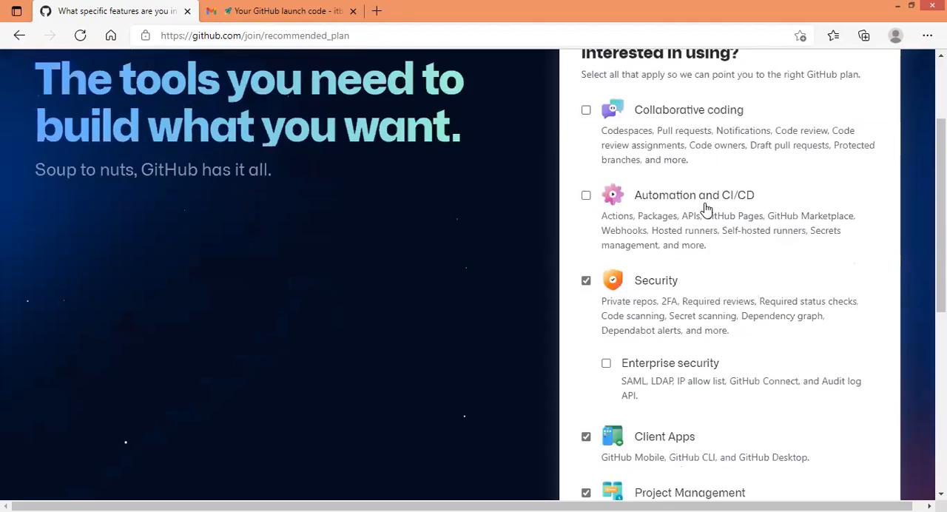
left_click(672, 203)
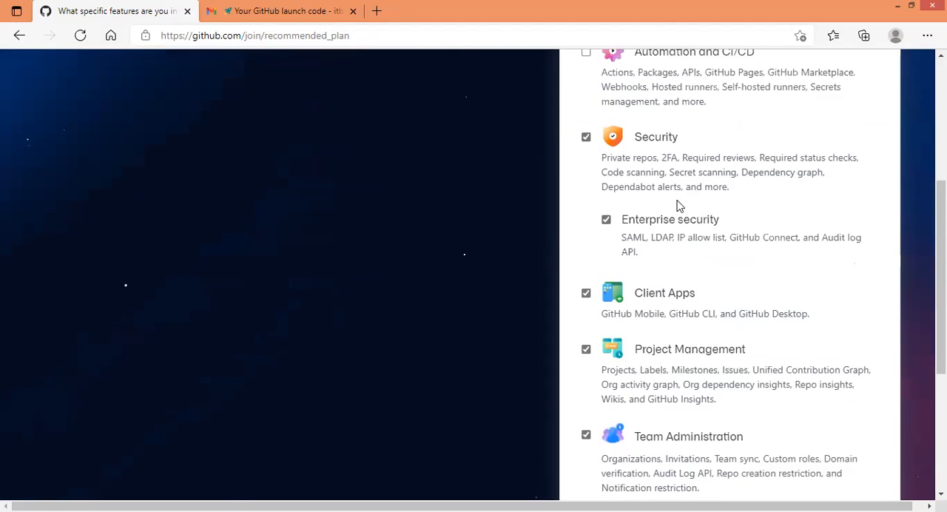
left_click(585, 327)
left_click(586, 242)
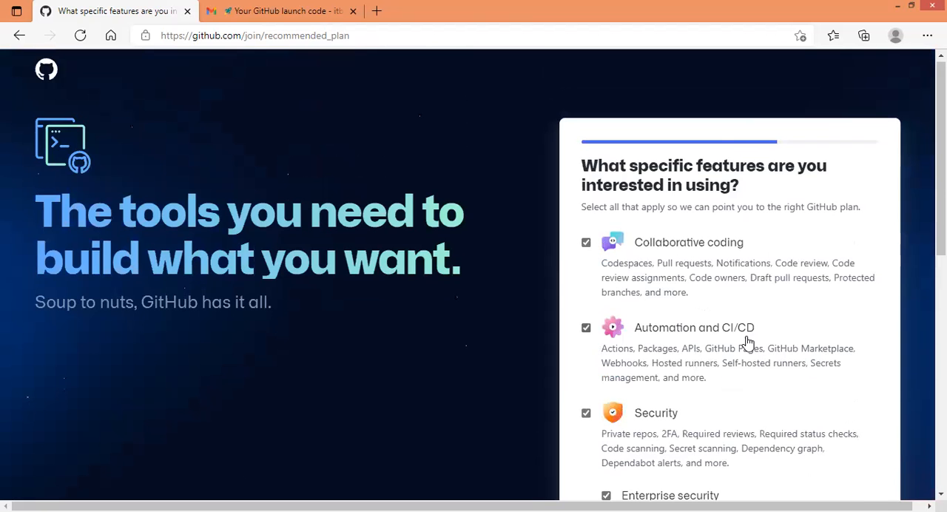
scroll(740, 355, "down", 5)
scroll(735, 396, "down", 2)
left_click(735, 342)
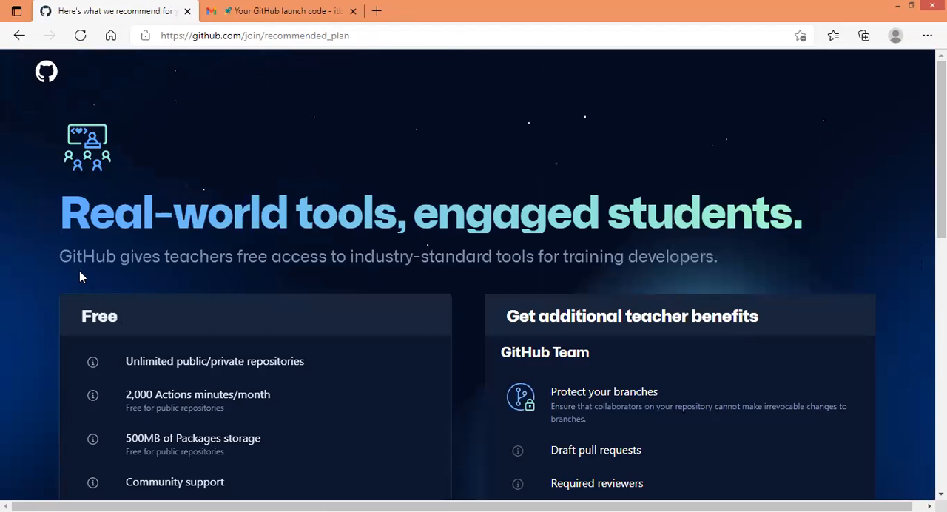
Review the recommended plans and continue with the Free plan to reach the GitHub dashboard.
scroll(271, 311, "down", 2)
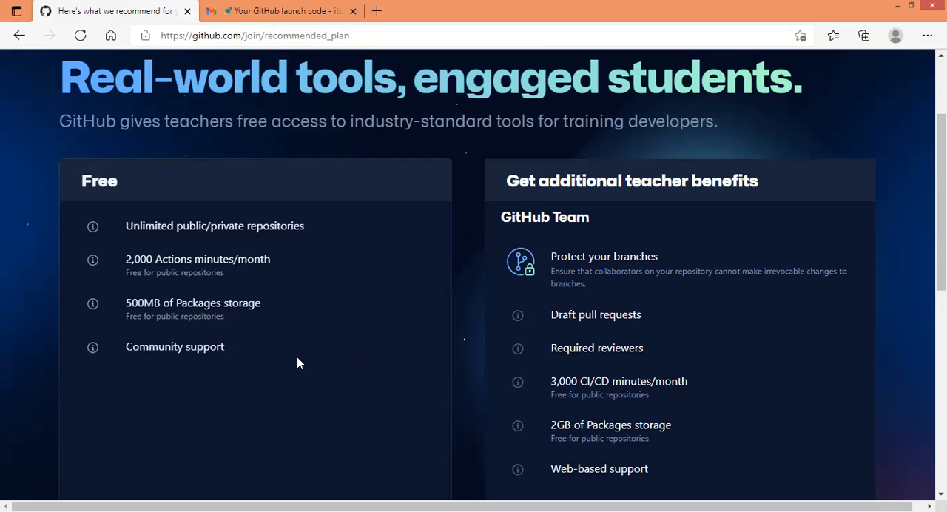
scroll(347, 328, "up", 2)
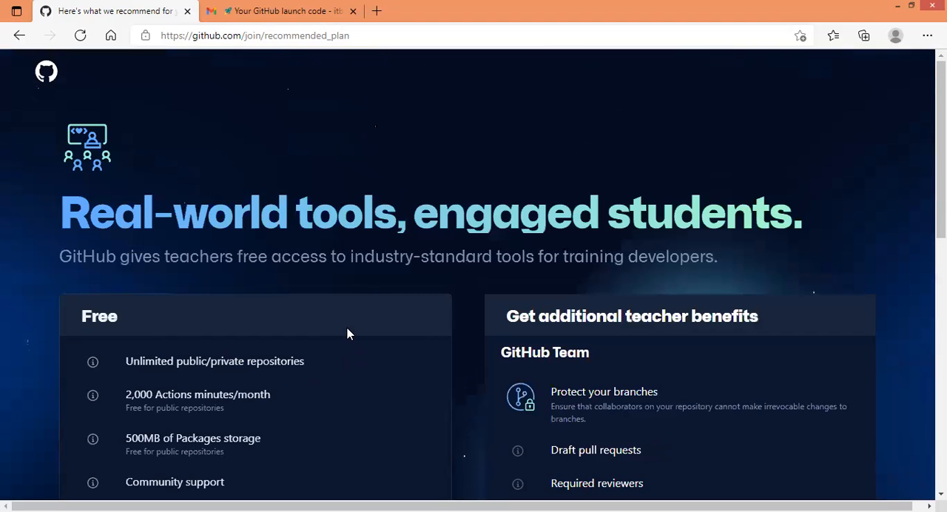
scroll(905, 318, "down", 7)
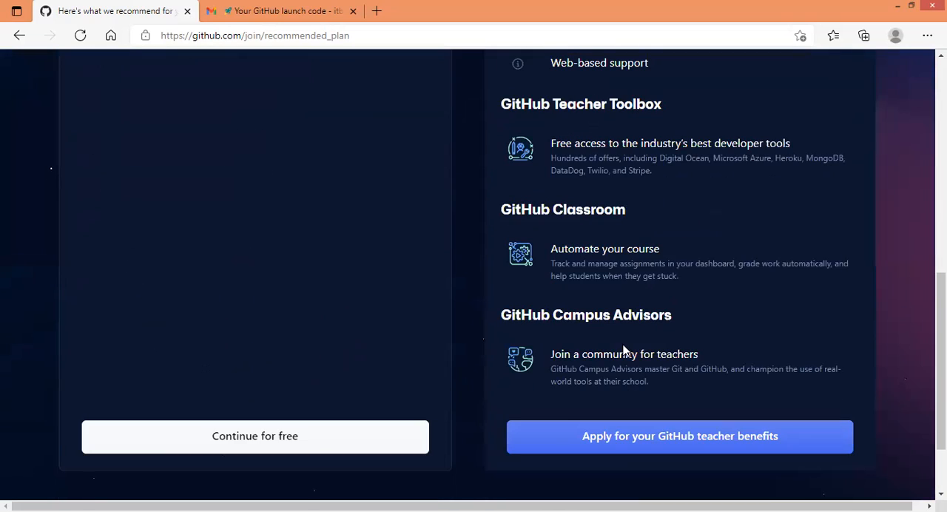
left_click(287, 437)
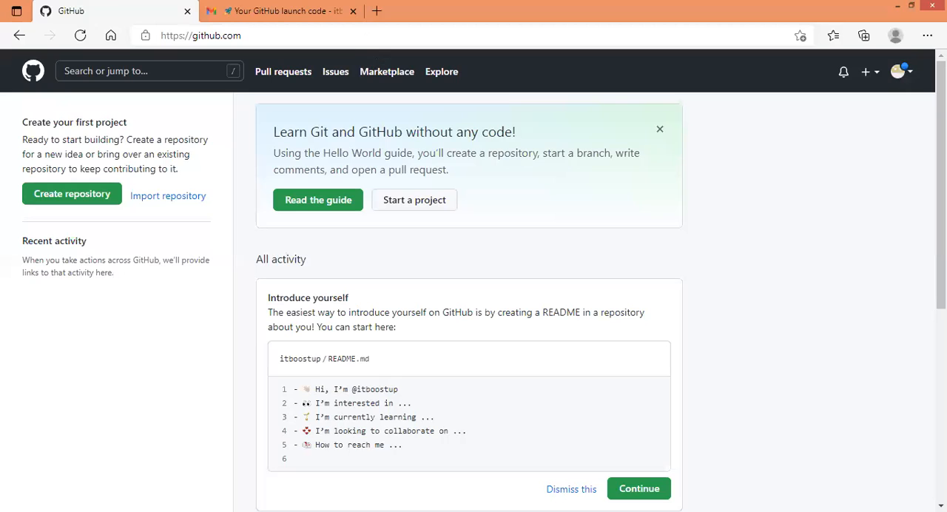
Switch to Visual Studio to view the ITBoostUp.Admin solution, and return to the GitHub dashboard.
key("alt+Tab")
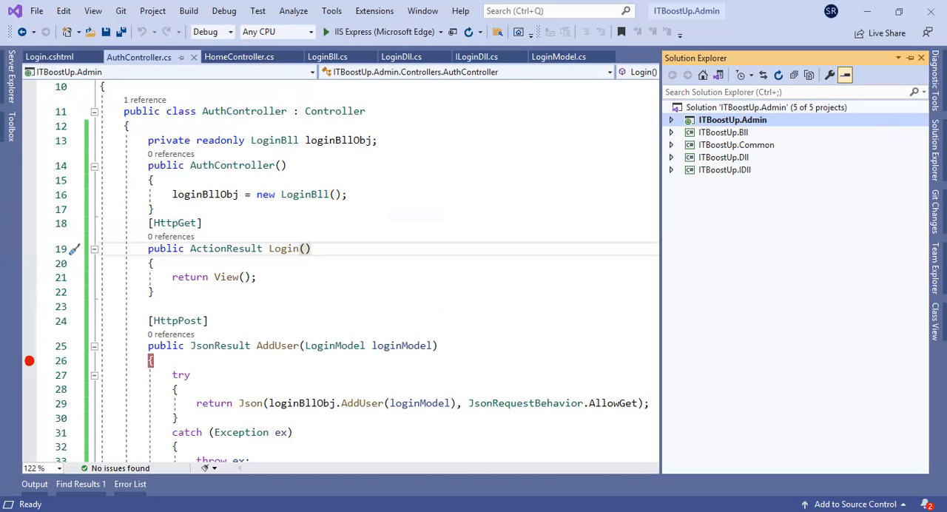
key("alt+Tab")
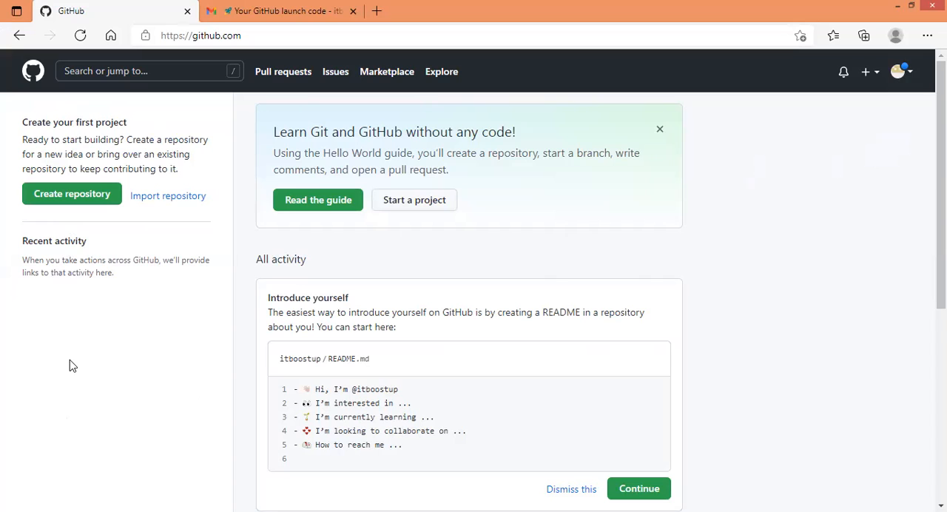
Start a new GitHub repository and name it "3-Tier-Architecture".
left_click(66, 203)
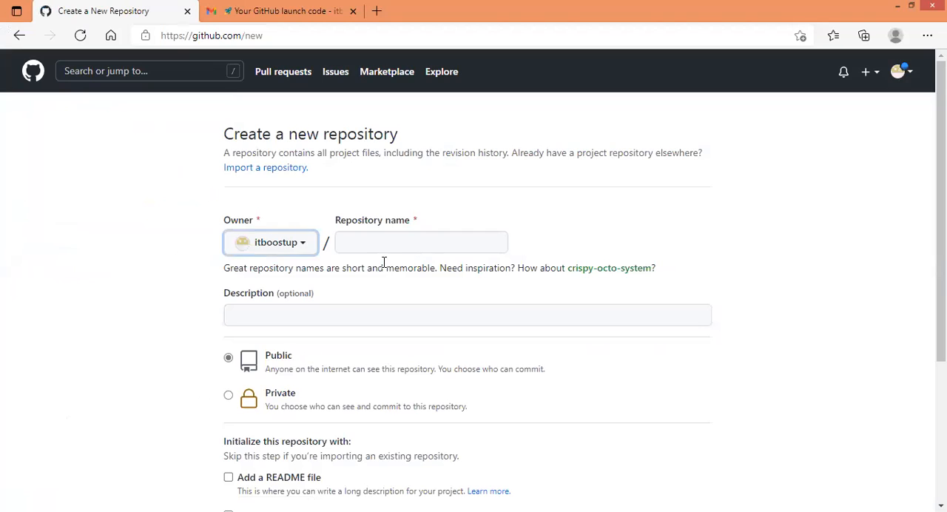
left_click(386, 244)
type("3")
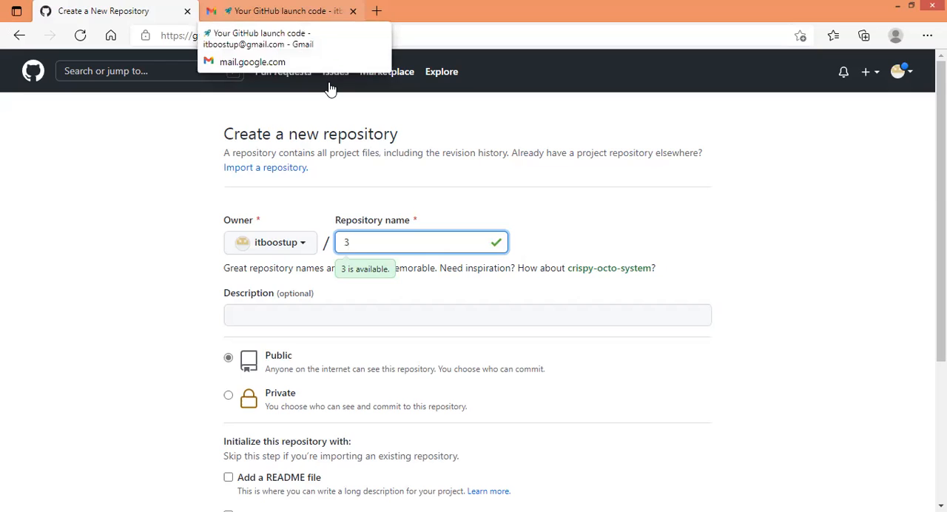
type("-Tier")
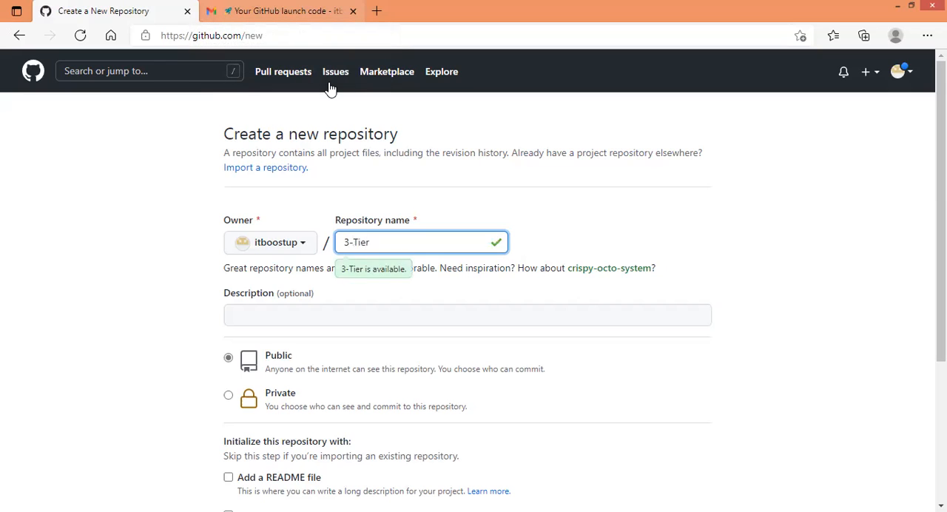
type("-Architecture")
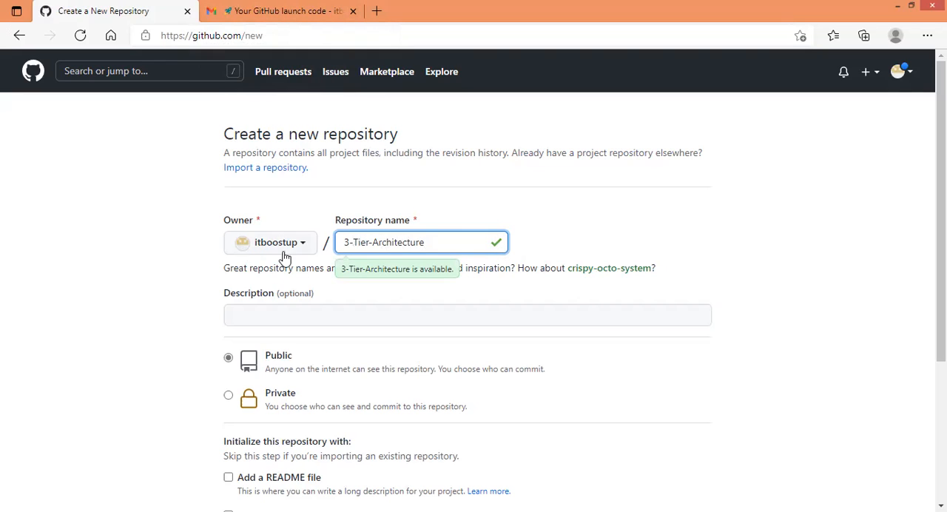
Set the repository description to "3-Tier-Architecture in MVC for Demo Application", reusing the repository name as its beginning.
left_click(312, 320)
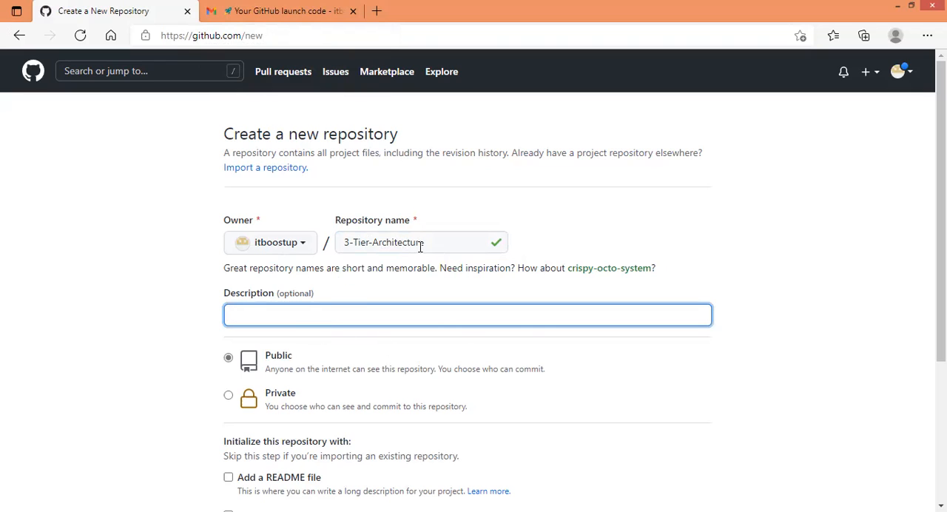
triple_click(338, 245)
key("ctrl+c")
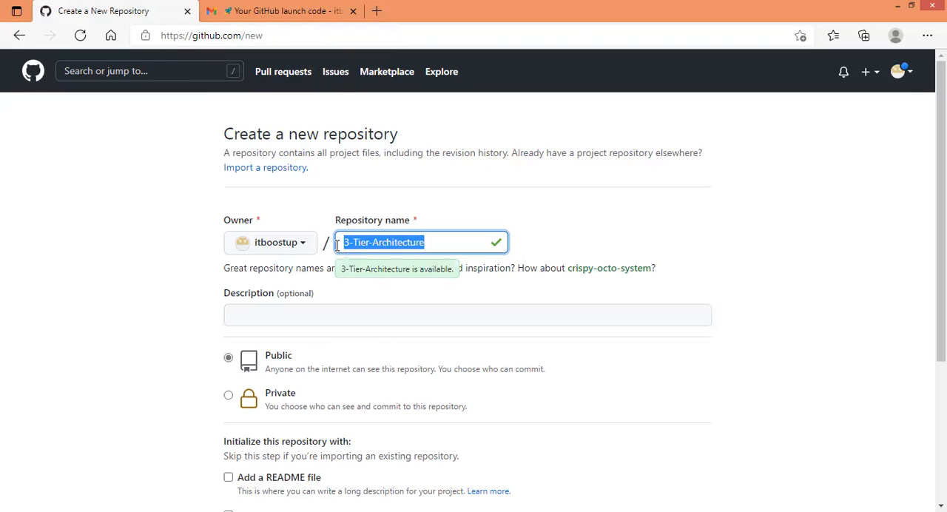
left_click(273, 320)
key("ctrl+v")
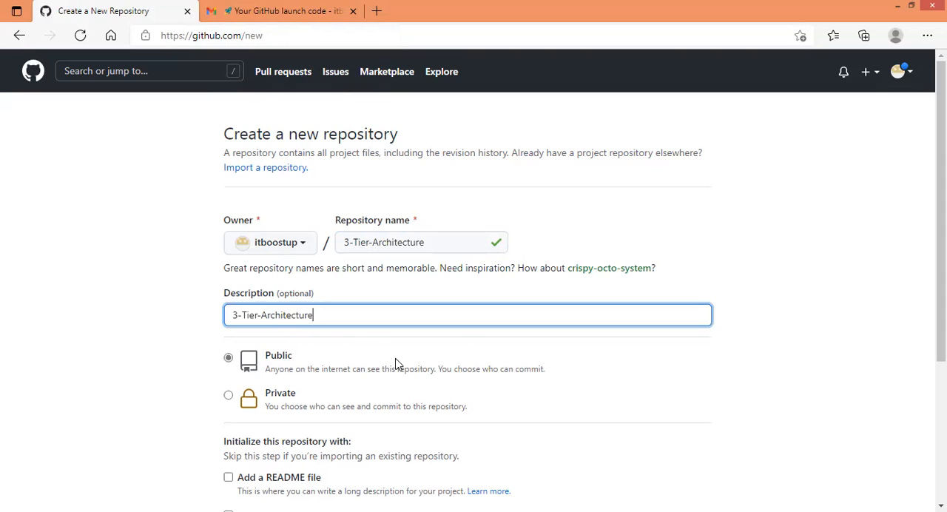
type("in MVC for Demp Applic")
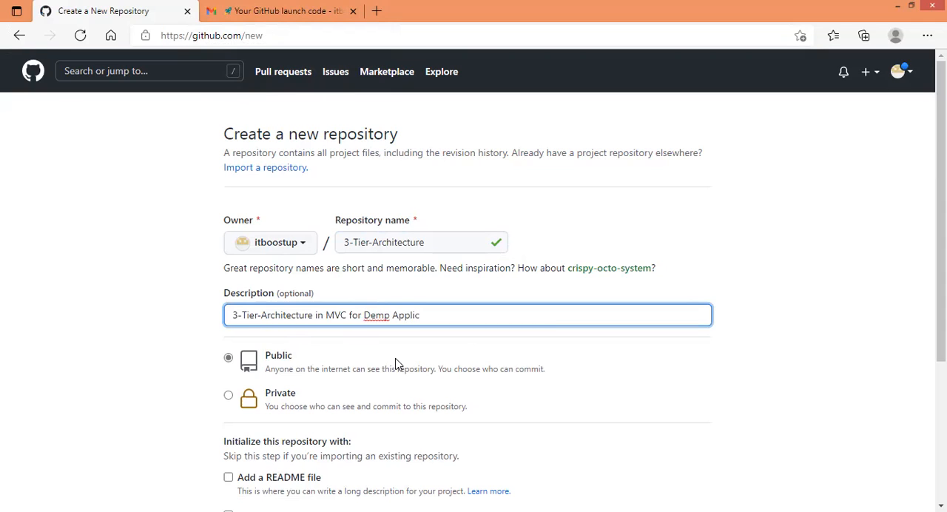
key("BackSpace")
key("BackSpace")
key("BackSpace")
key("BackSpace")
key("BackSpace")
key("BackSpace")
key("BackSpace")
key("BackSpace")
type("o Application")
Include a README file in the public repository and create it.
scroll(493, 338, "down", 3)
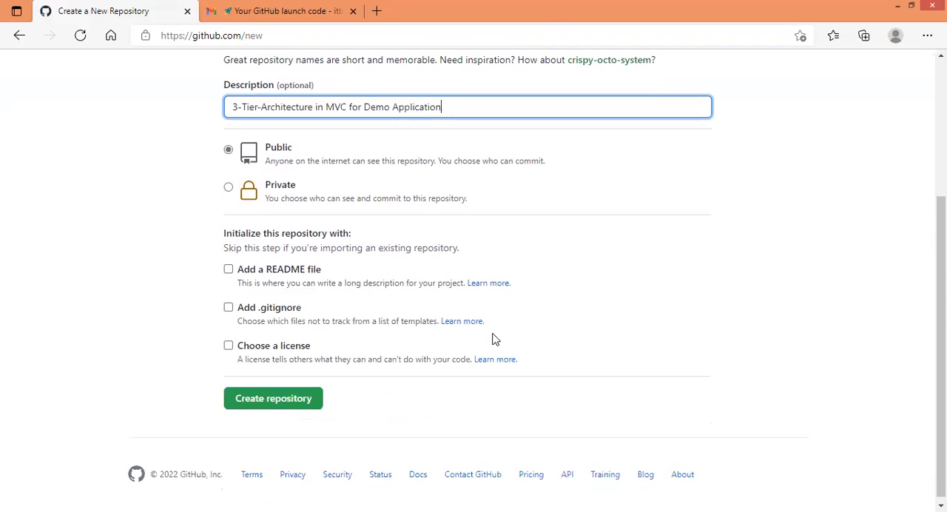
left_click(228, 270)
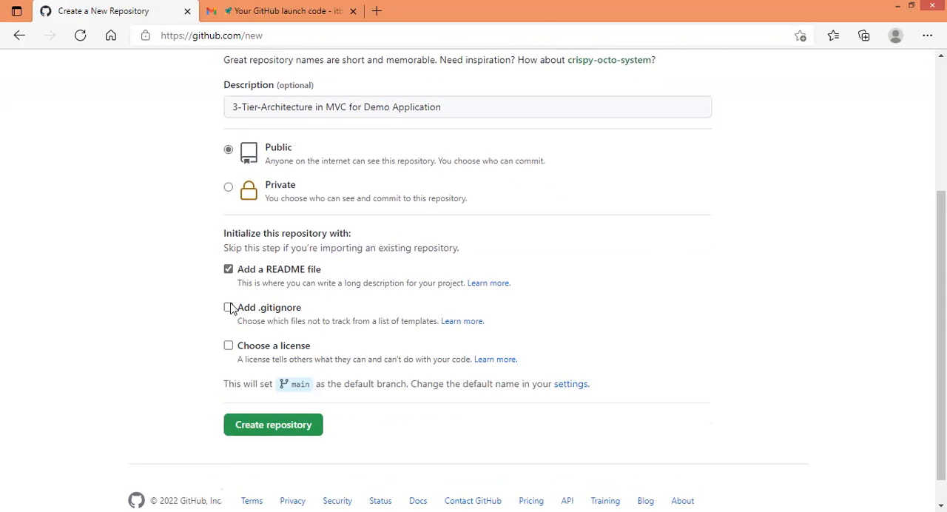
left_click(264, 435)
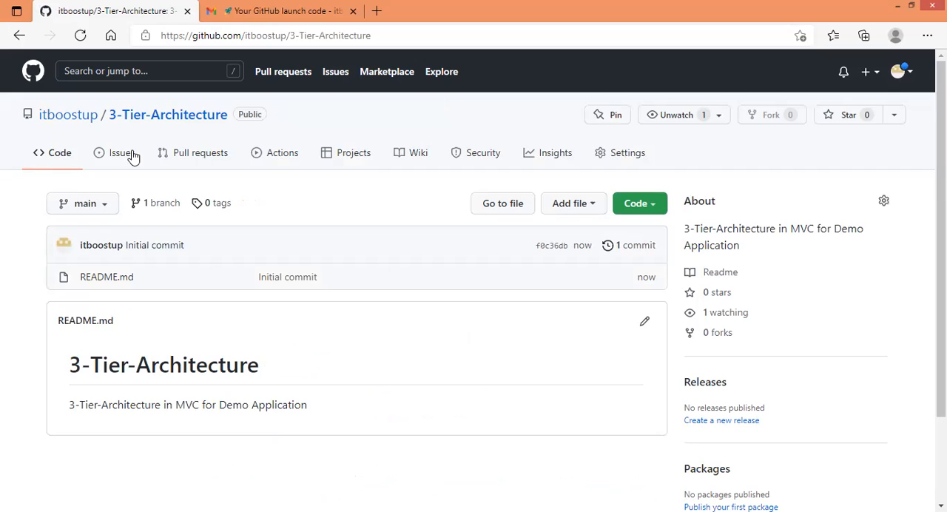
Select the HTTPS clone URL of the 3-Tier-Architecture repository and switch to the ITBoostUp.Admin solution in Visual Studio.
left_click(652, 206)
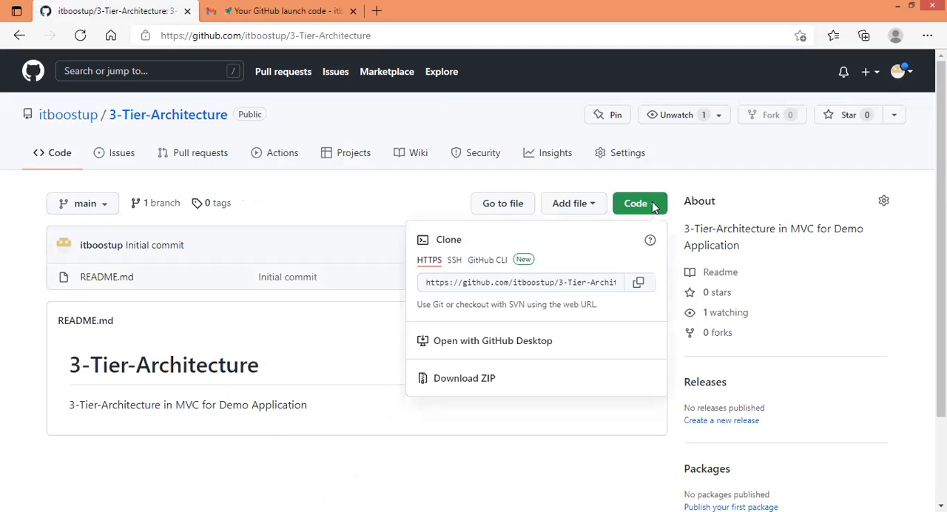
left_click(542, 284)
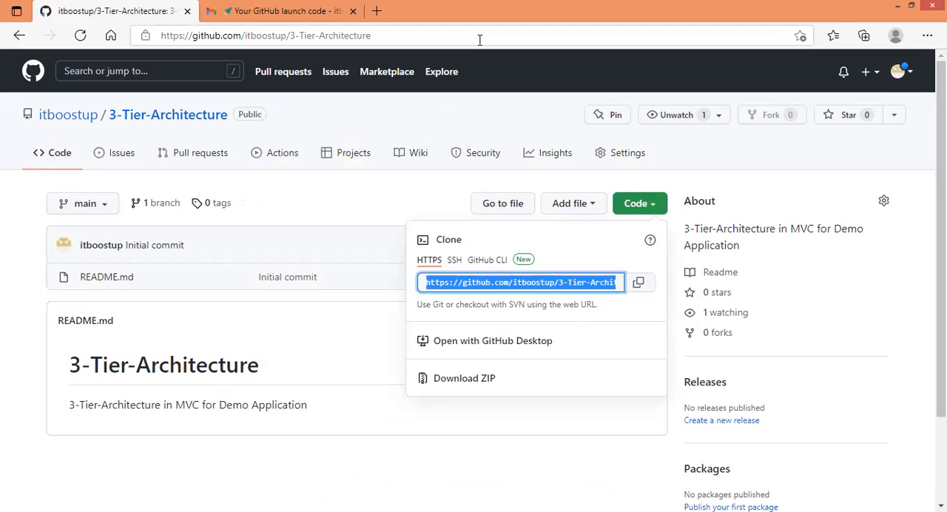
key("alt+Tab")
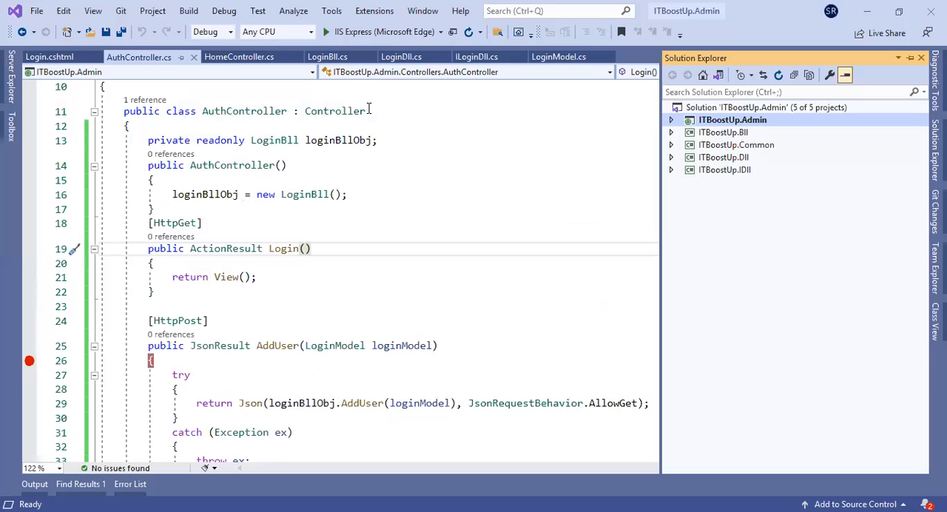
left_click(122, 11)
left_click(156, 28)
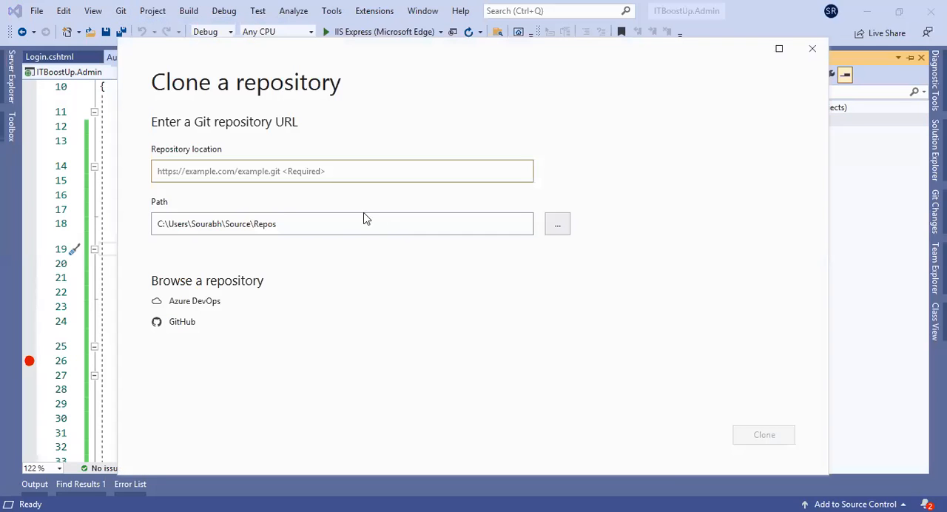
type("https://github.com/itboostup/3-Tier-Architecture.git")
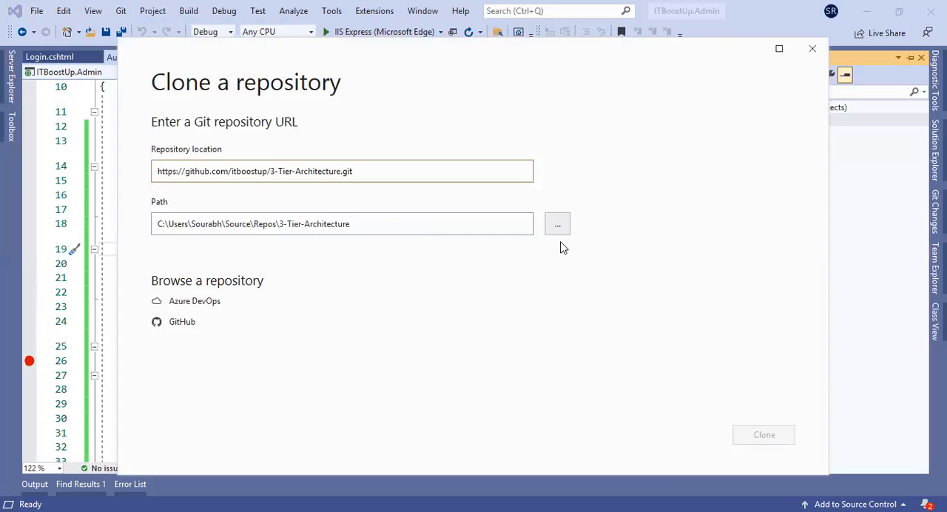
Try to use the existing project folder C:\Demo-#3-tire-arch as the clone's local path.
left_click(556, 225)
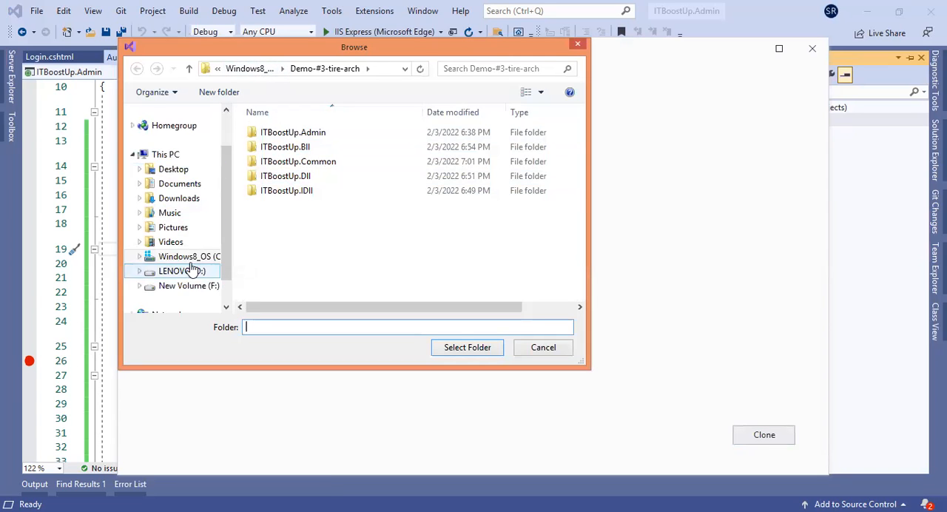
left_click(187, 257)
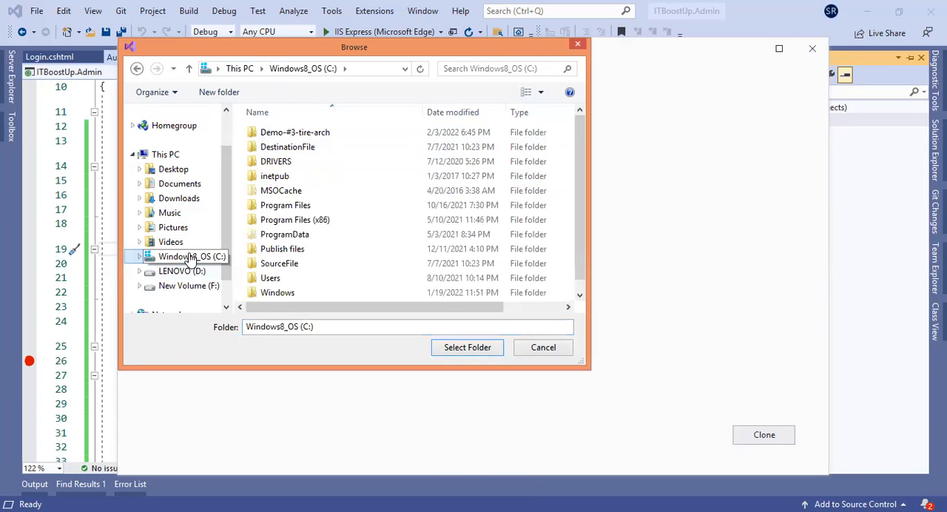
double_click(278, 133)
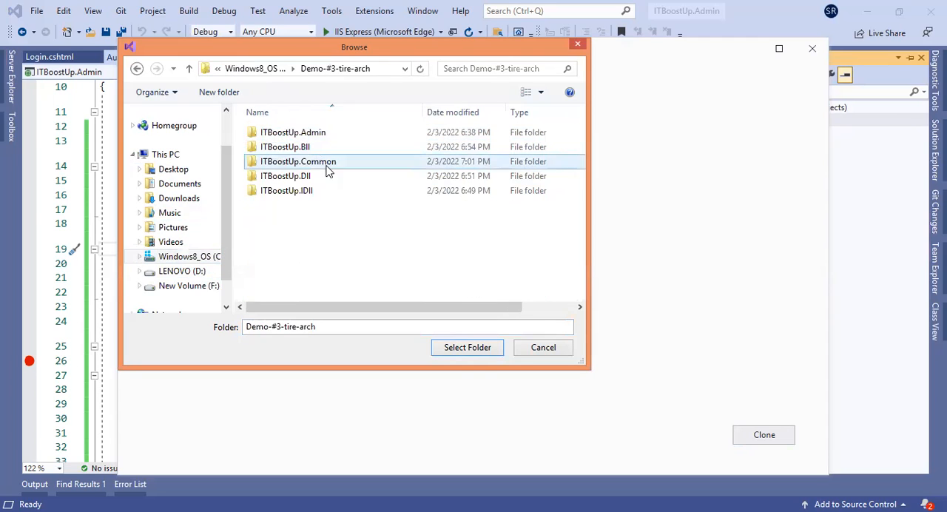
left_click(481, 353)
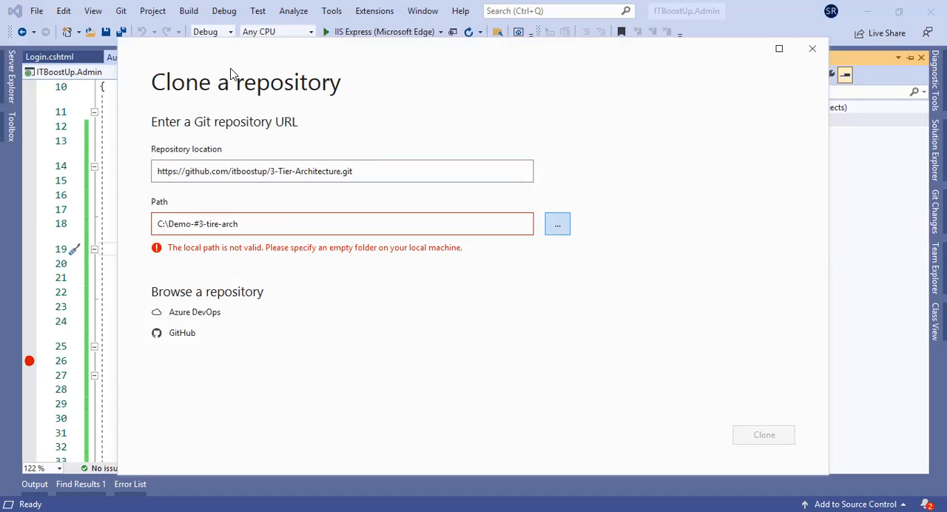
Create a GitCode folder inside C:\Demo-#3-tire-arch and check its location in File Explorer.
right_click(353, 96)
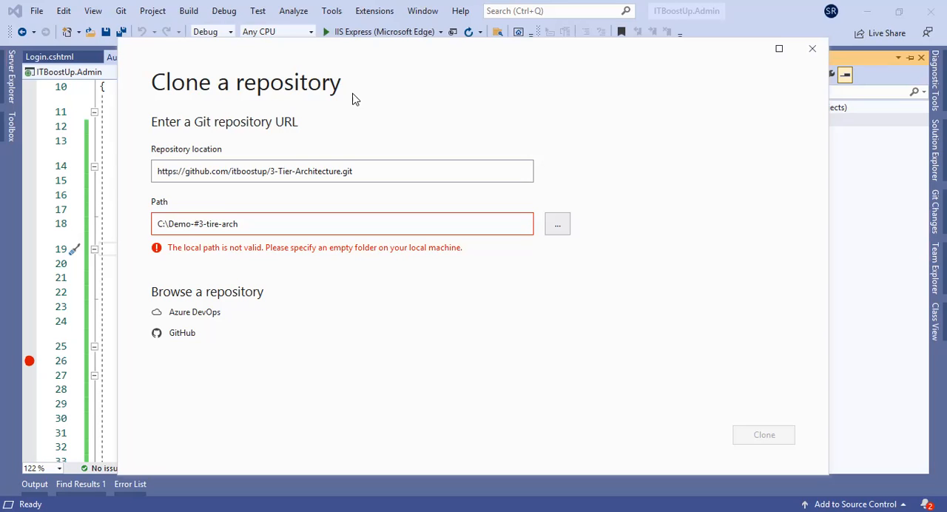
key("alt+Tab")
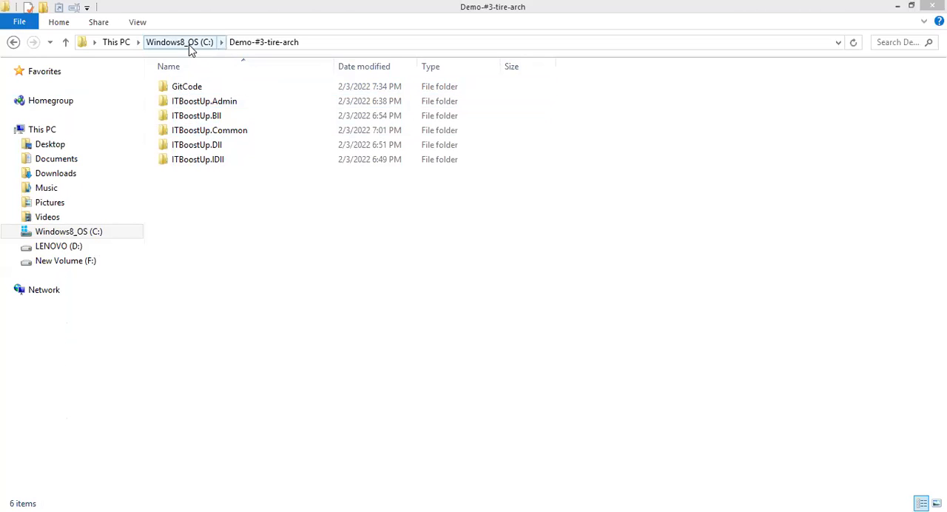
left_click(189, 46)
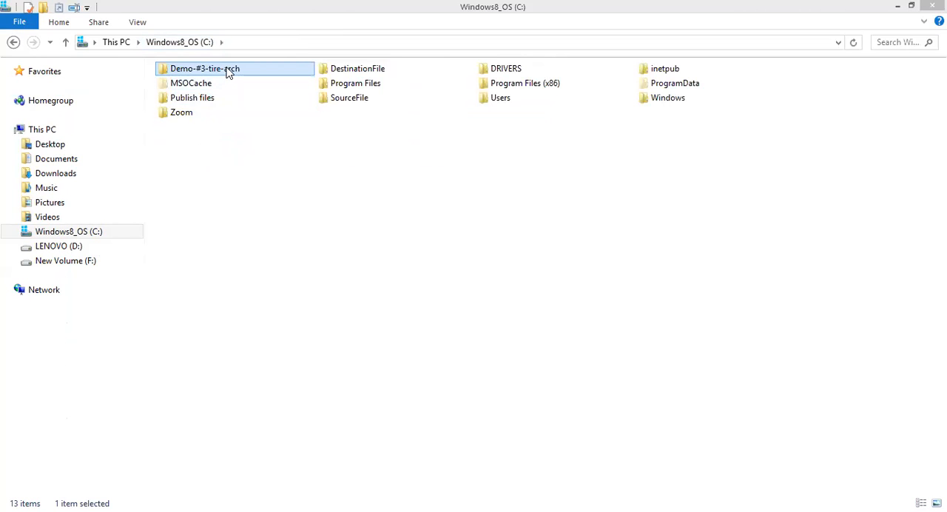
double_click(228, 70)
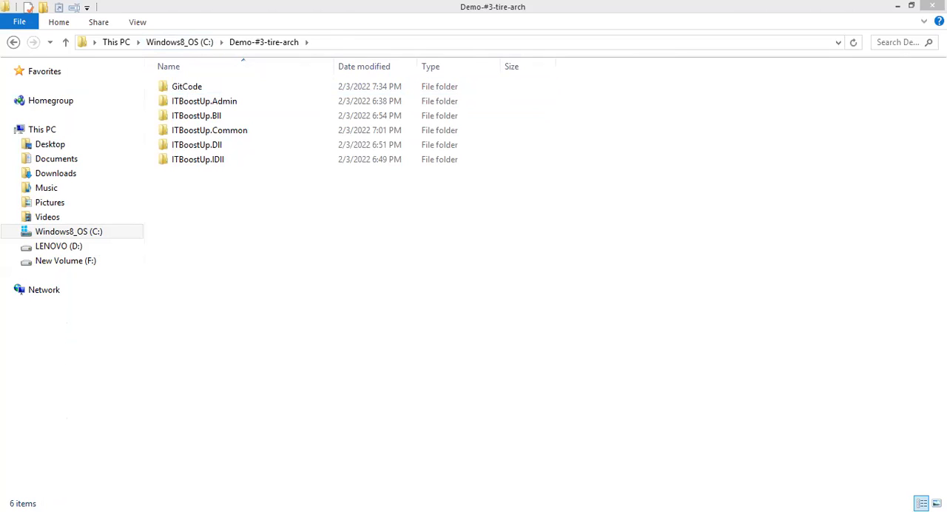
key("alt+Tab")
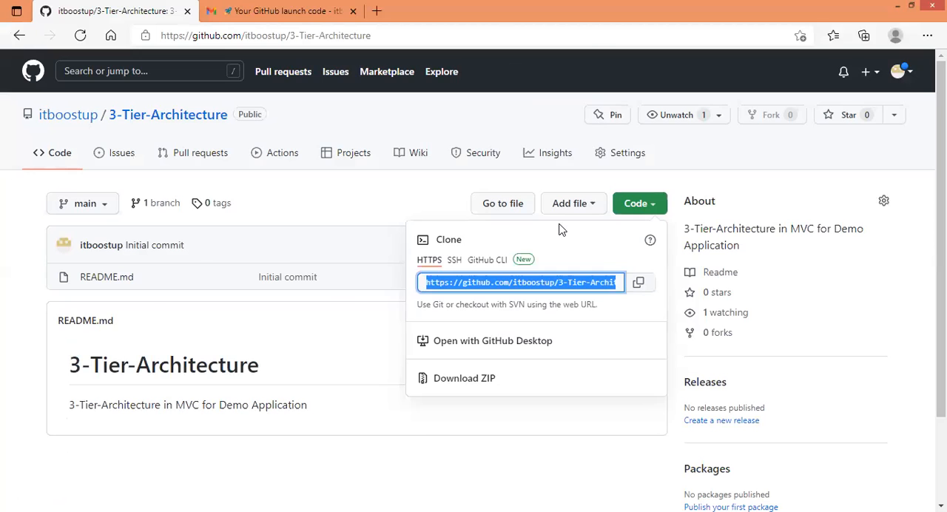
Set the clone's local path to C:\Demo-#3-tire-arch\GitCode in Visual Studio and clone the repository.
key("alt+Tab")
left_click(275, 133)
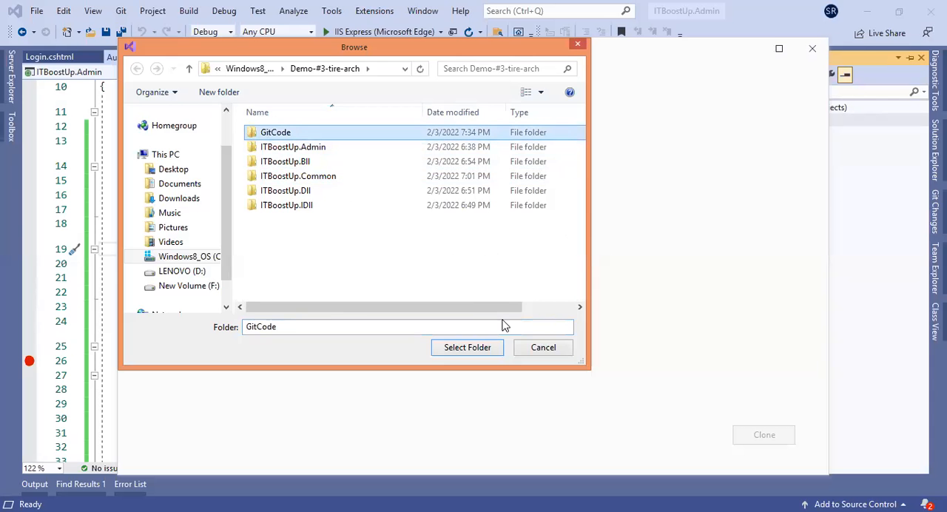
left_click(454, 350)
left_click(777, 436)
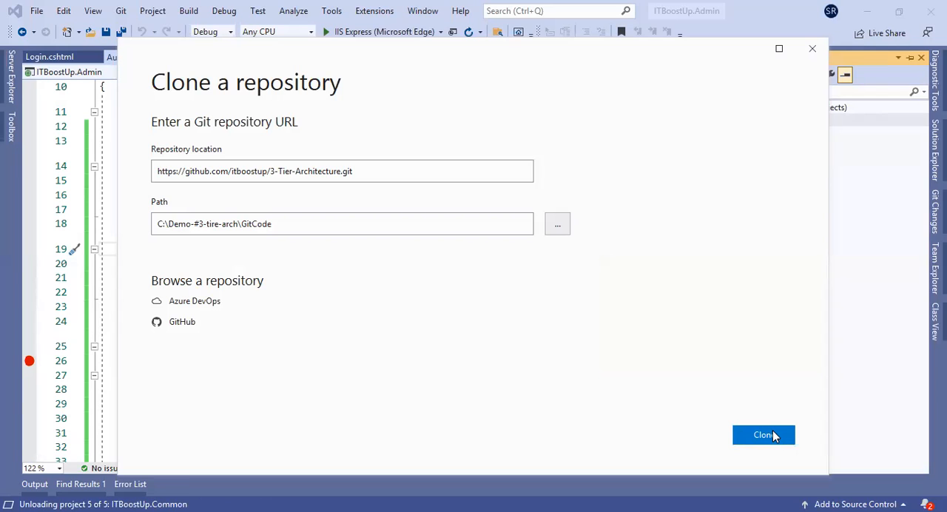
left_click(772, 435)
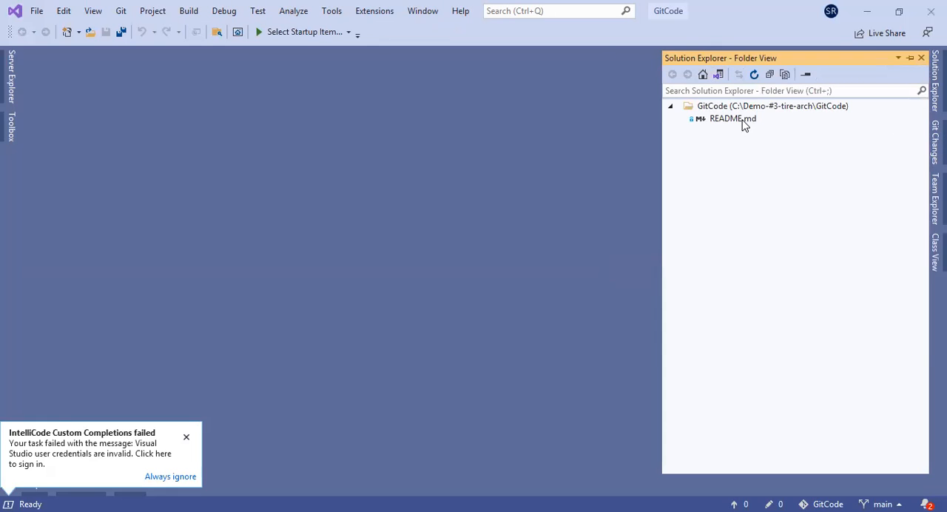
left_click(728, 108)
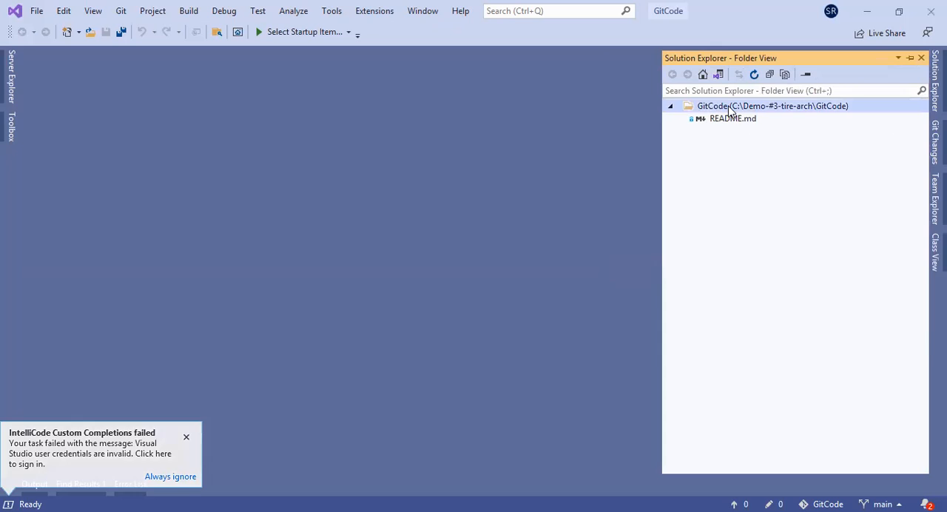
right_click(729, 109)
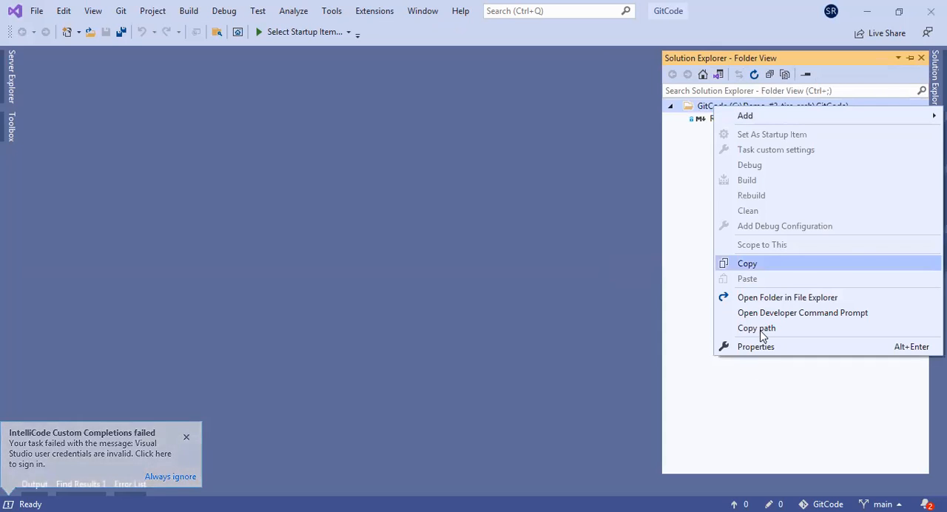
left_click(750, 393)
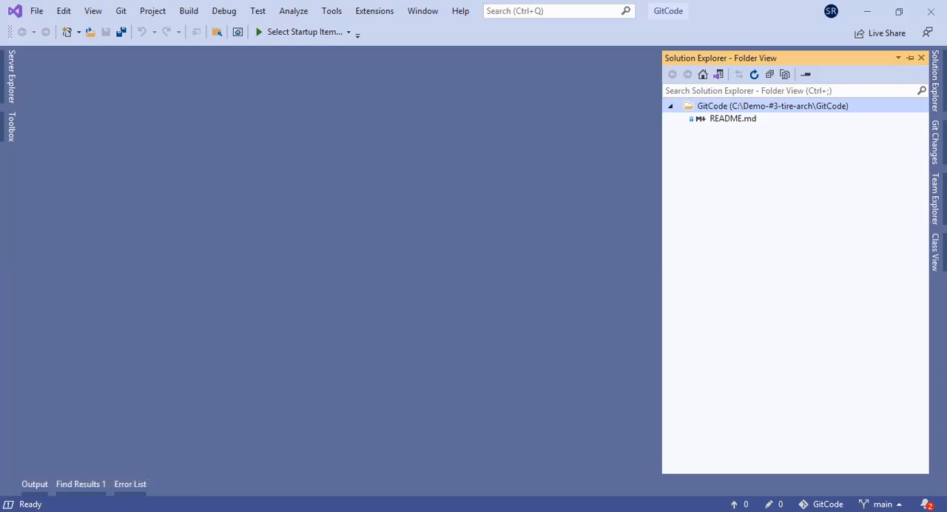
In File Explorer, copy the five ITBoostUp project folders from Demo-#3-tire-arch into the GitCode folder.
key("alt+Tab")
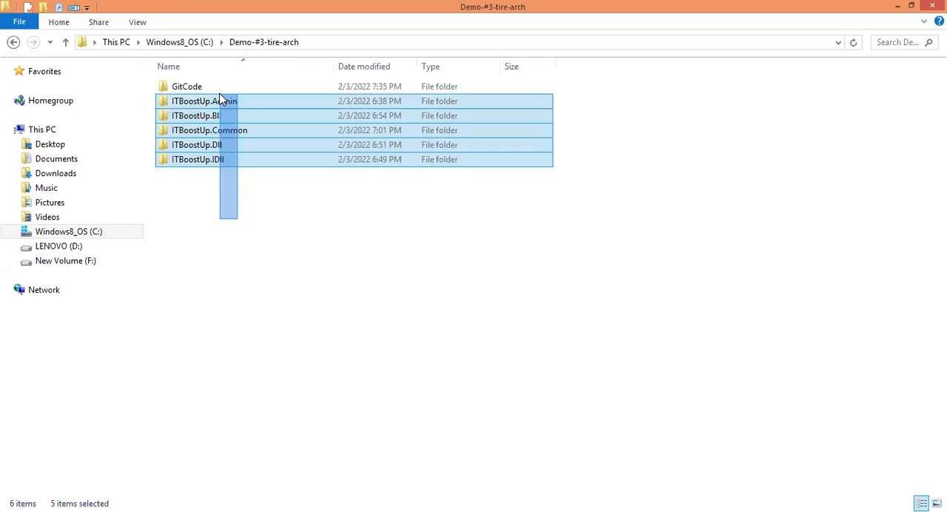
left_click(205, 87)
double_click(208, 88)
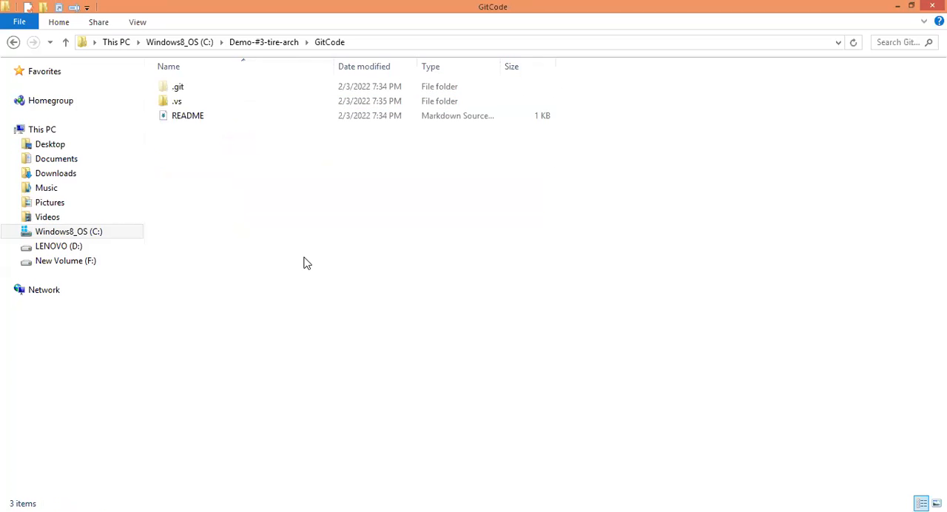
key("ctrl+v")
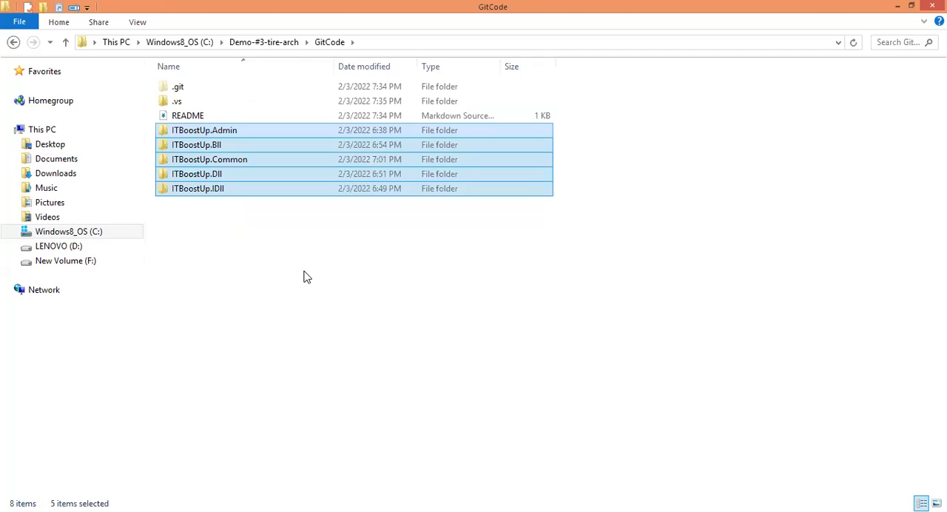
left_click(303, 274)
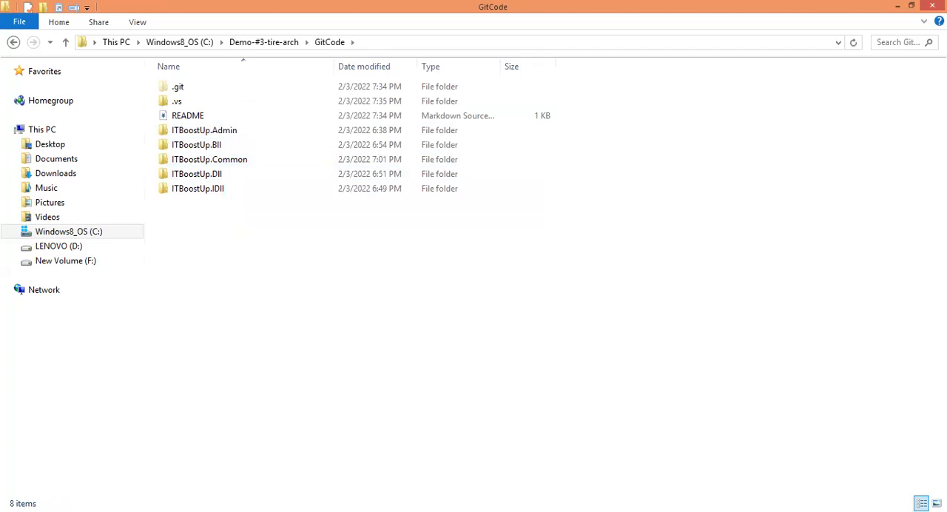
Switch to Visual Studio and examine the GitCode folder tree, including the contents of ITBoostUp.Admin.
key("alt+Tab")
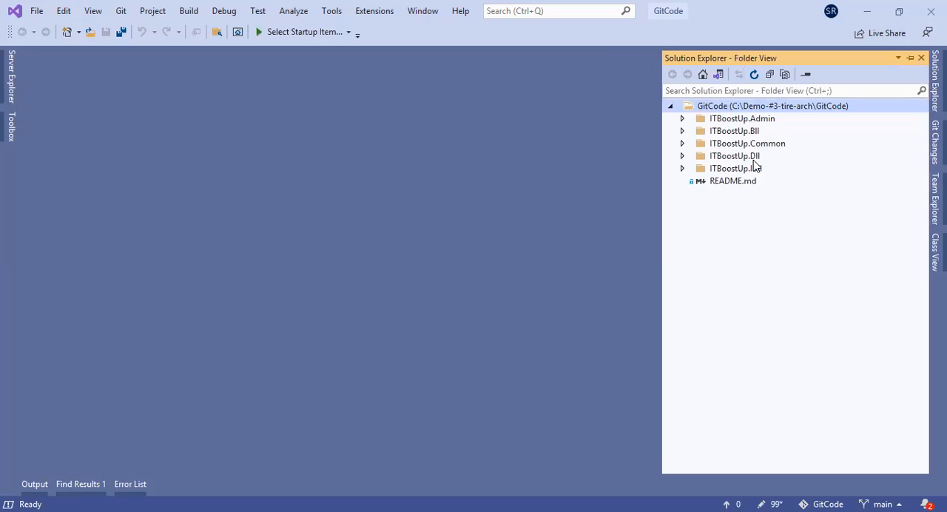
double_click(749, 121)
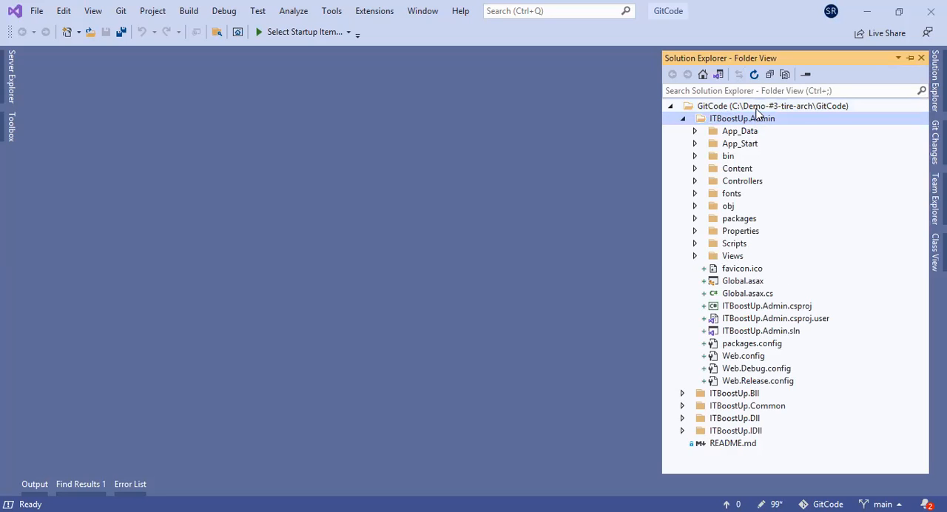
left_click(755, 107)
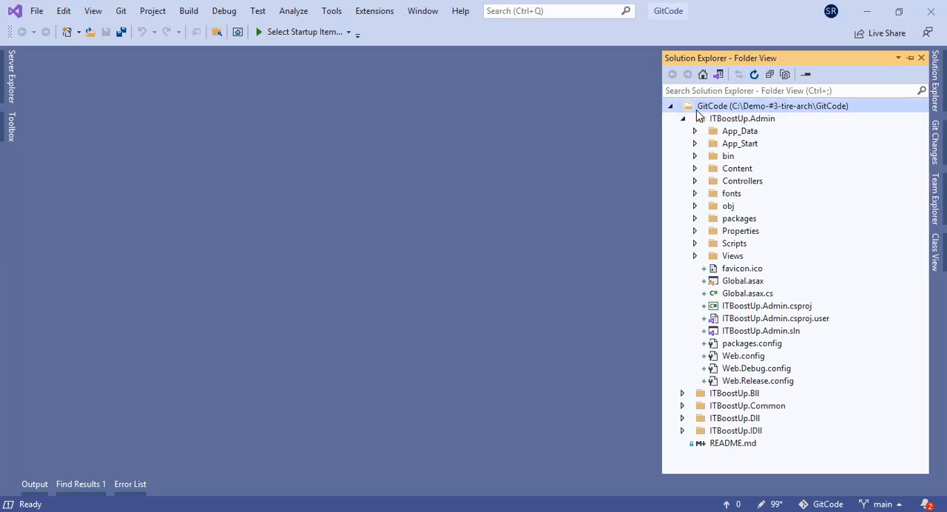
left_click(670, 107)
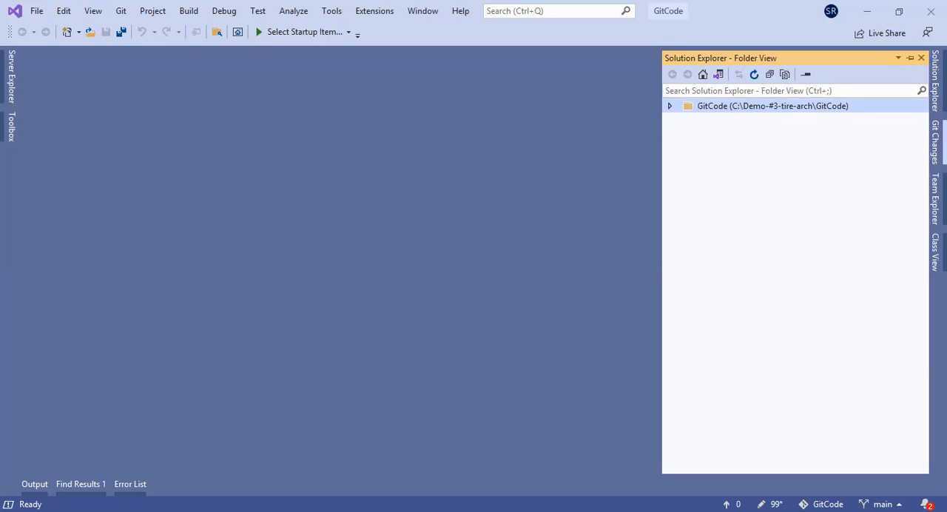
Examine the pending Git changes on the main branch and collapse the .vs folder in their list.
left_click(936, 142)
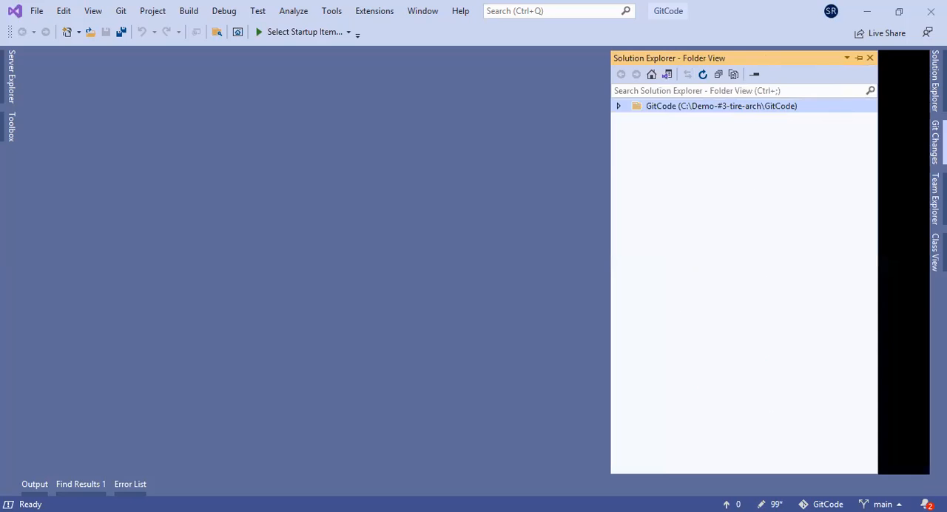
left_click(936, 142)
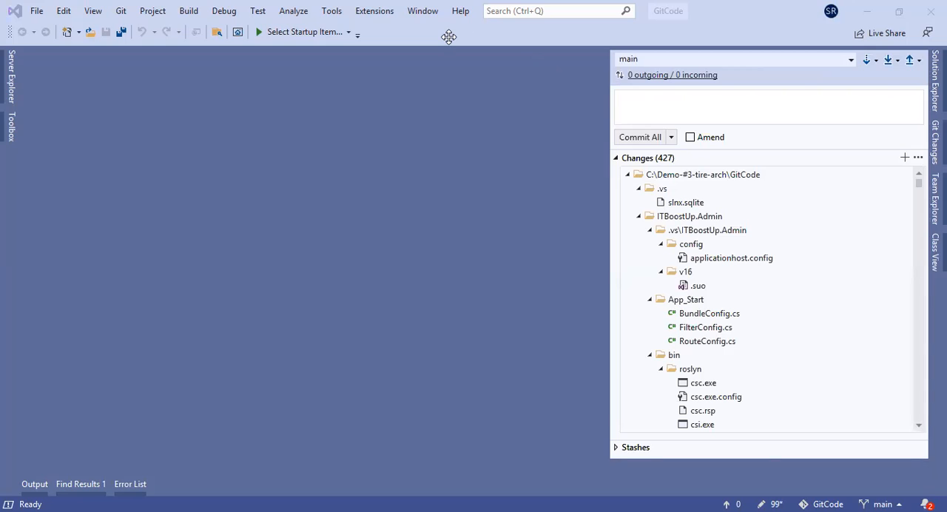
left_click(638, 193)
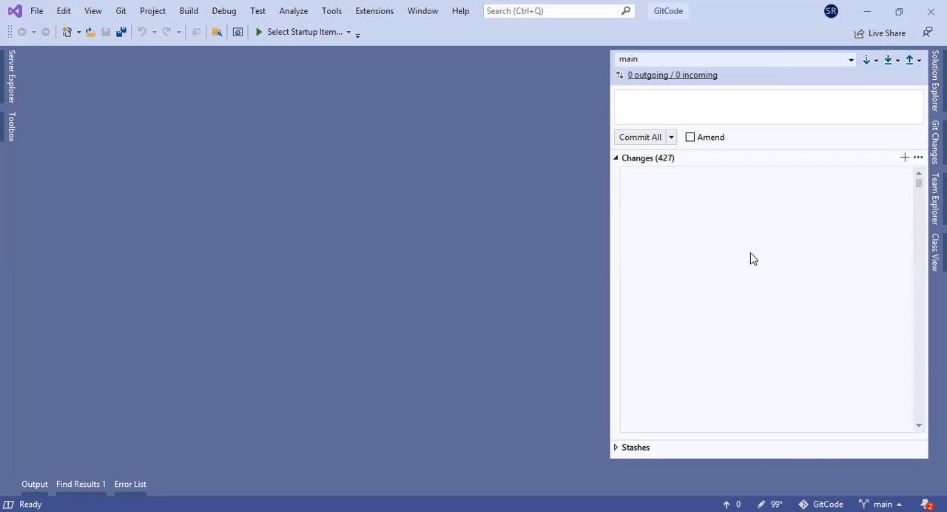
left_click(936, 143)
left_click(936, 143)
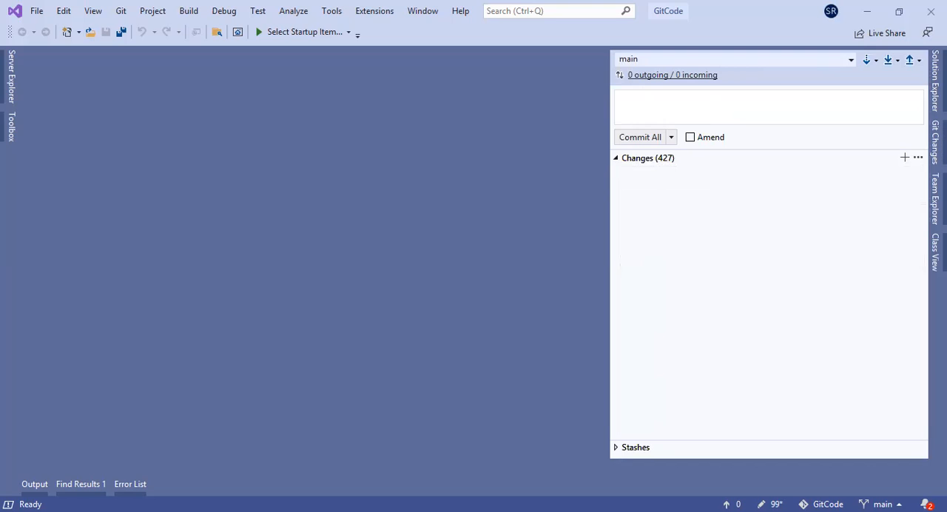
Review the project folders under GitCode with ITBoostUp.Admin collapsed, and compare them with the expanded list of pending Git changes.
left_click(936, 82)
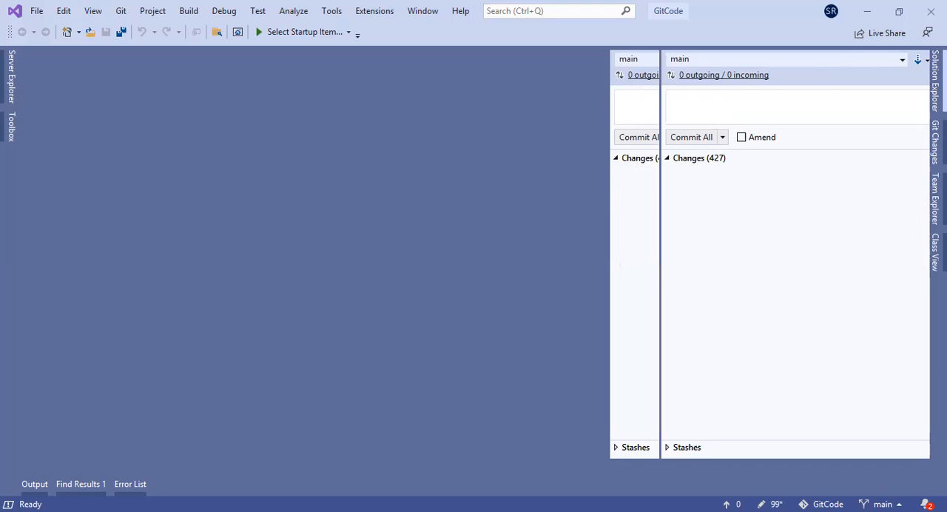
left_click(671, 105)
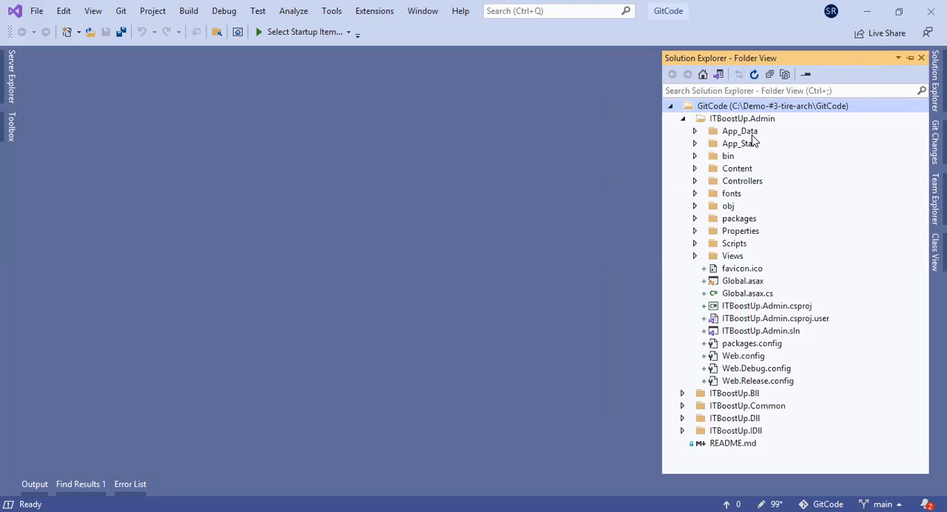
left_click(682, 119)
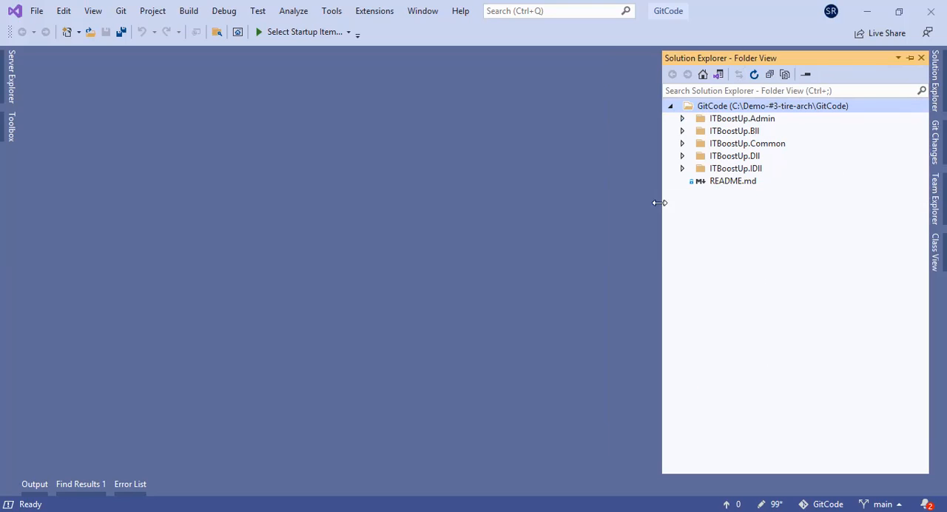
left_click(939, 85)
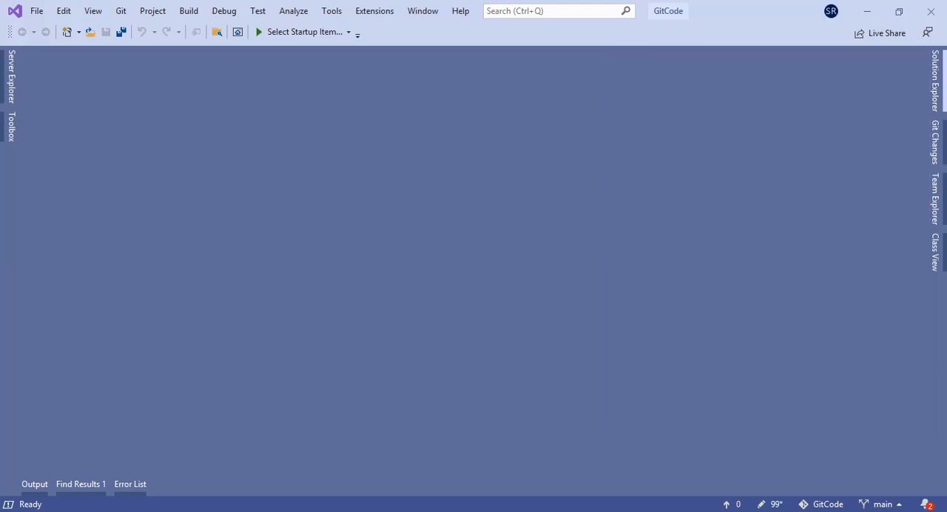
left_click(935, 141)
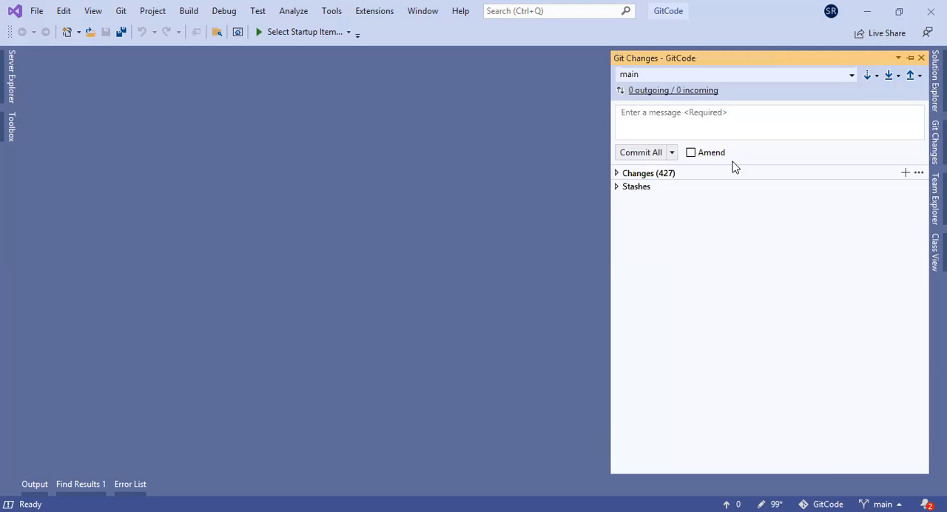
left_click(616, 174)
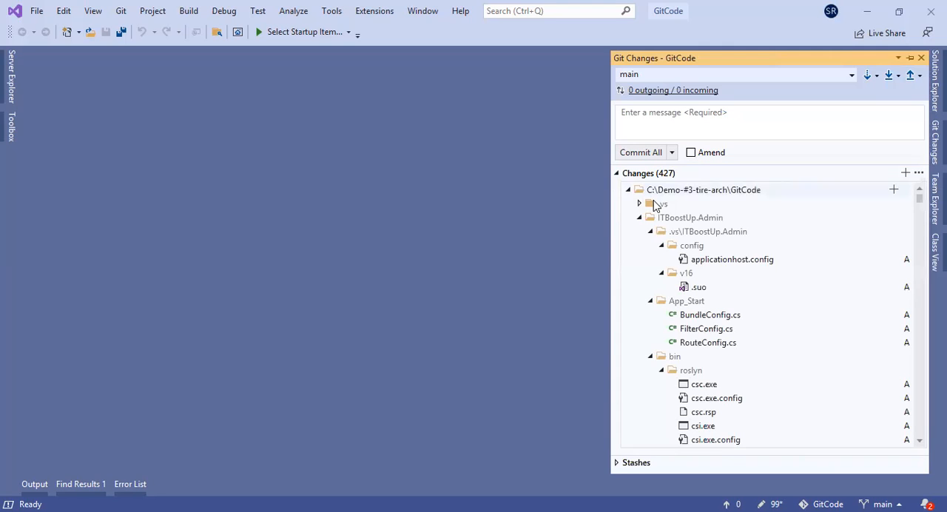
Collapse the five ITBoostUp project folders under GitCode in the list of pending Git changes.
left_click(629, 190)
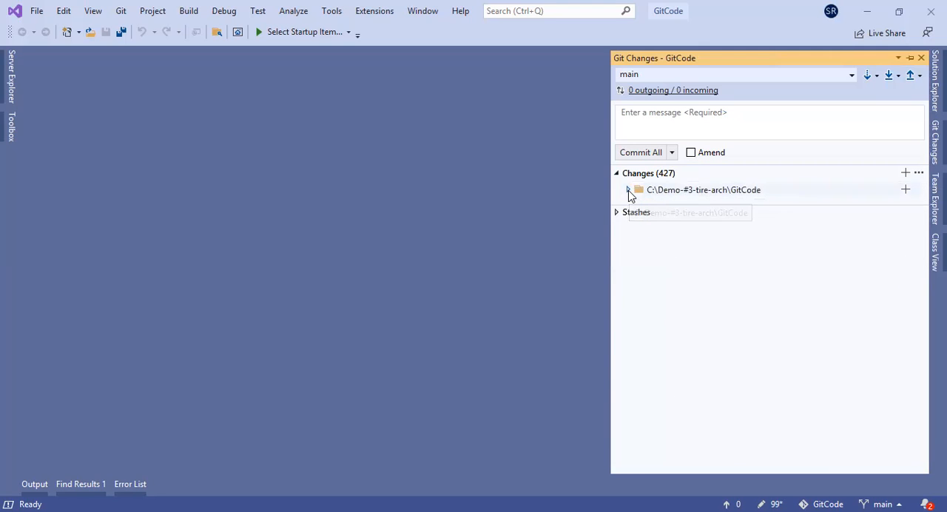
left_click(628, 190)
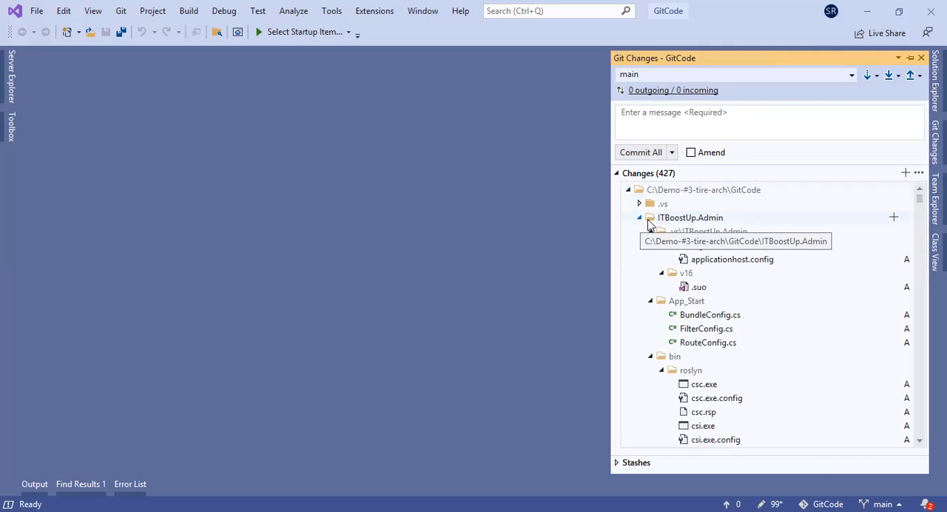
left_click(640, 218)
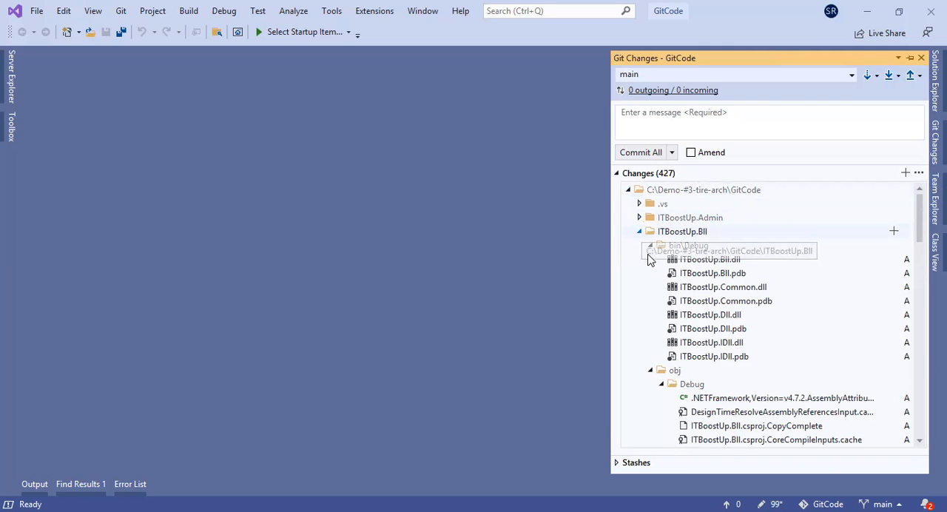
left_click(639, 231)
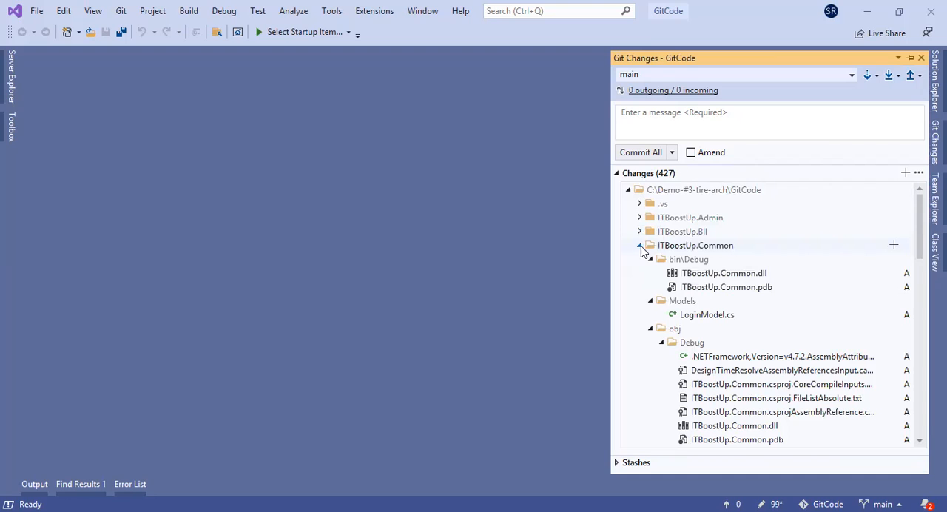
left_click(639, 245)
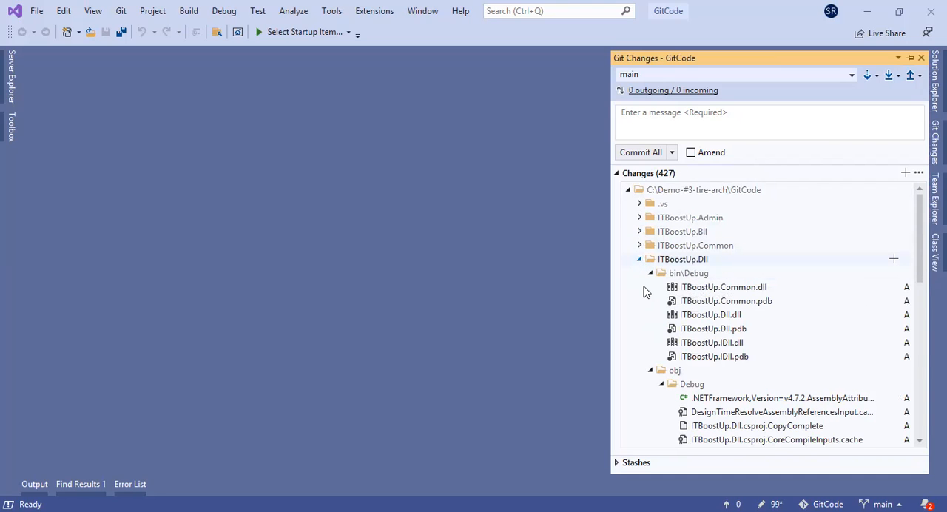
left_click(639, 259)
left_click(640, 273)
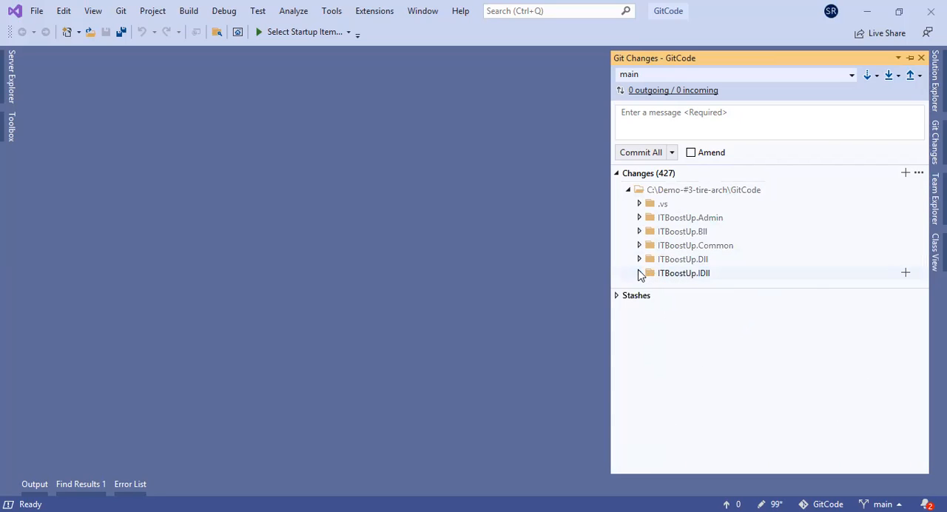
Stage the ITBoostUp.Admin and ITBoostUp.Bll folders from the pending changes.
right_click(684, 218)
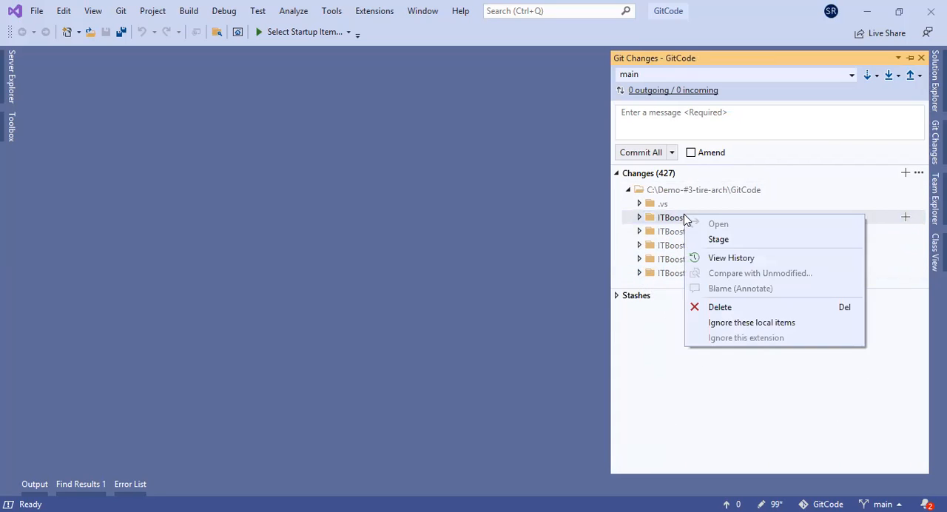
left_click(718, 240)
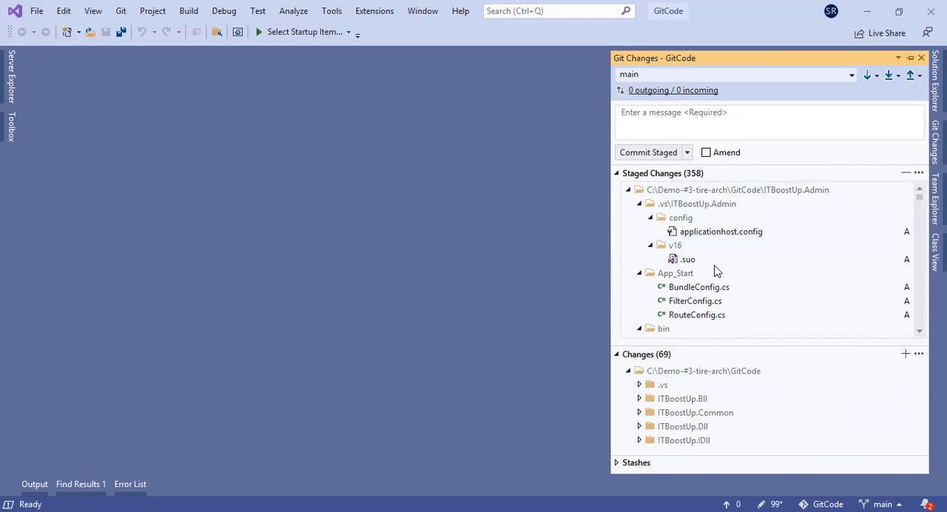
left_click(685, 401)
right_click(685, 401)
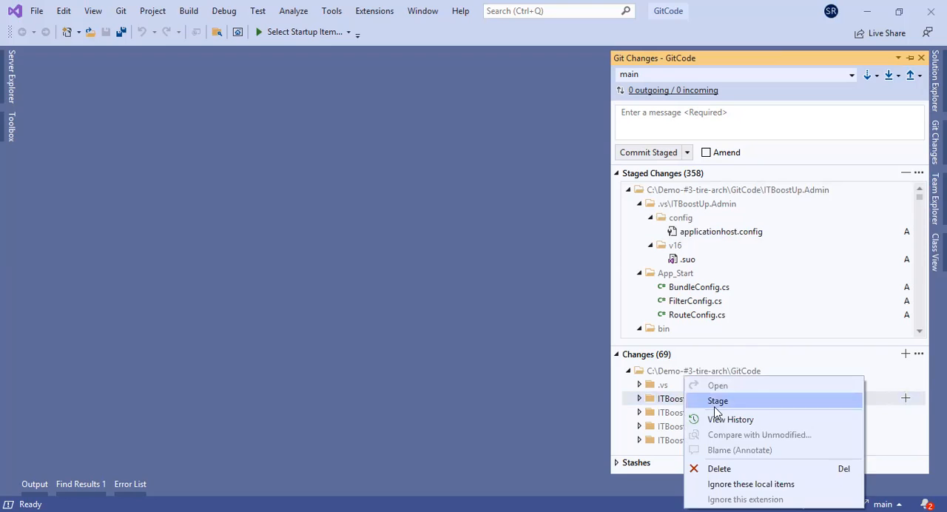
left_click(715, 401)
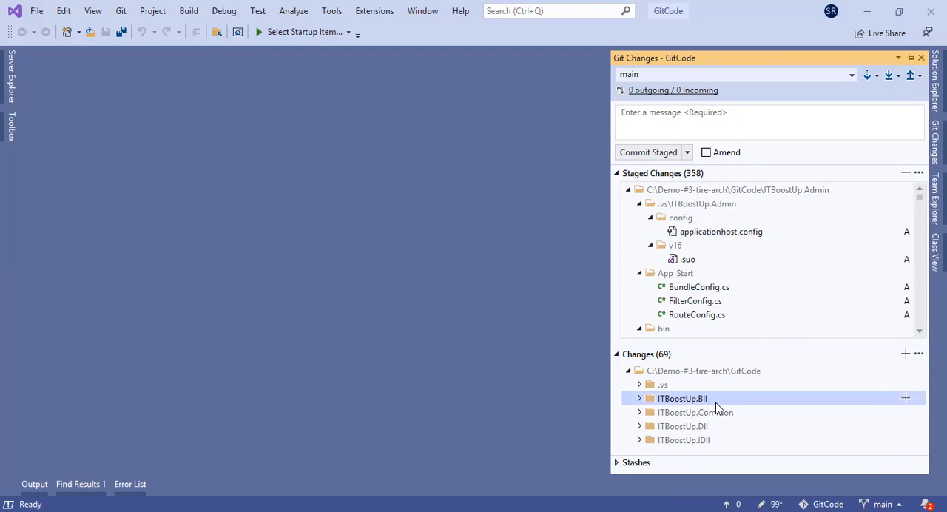
Stage the ITBoostUp.Common, ITBoostUp.Dll and ITBoostUp.IDll folders, leaving out the .vs folder.
right_click(703, 412)
left_click(710, 401)
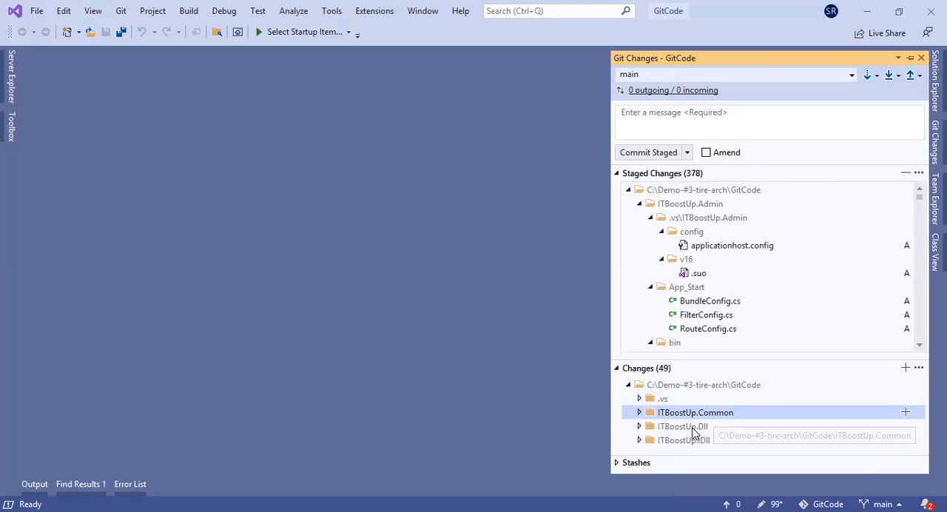
right_click(694, 432)
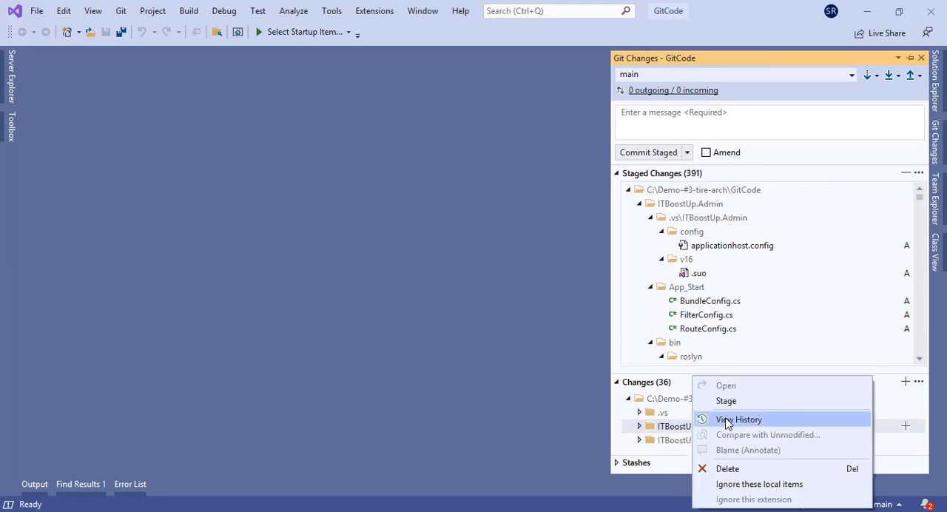
left_click(725, 398)
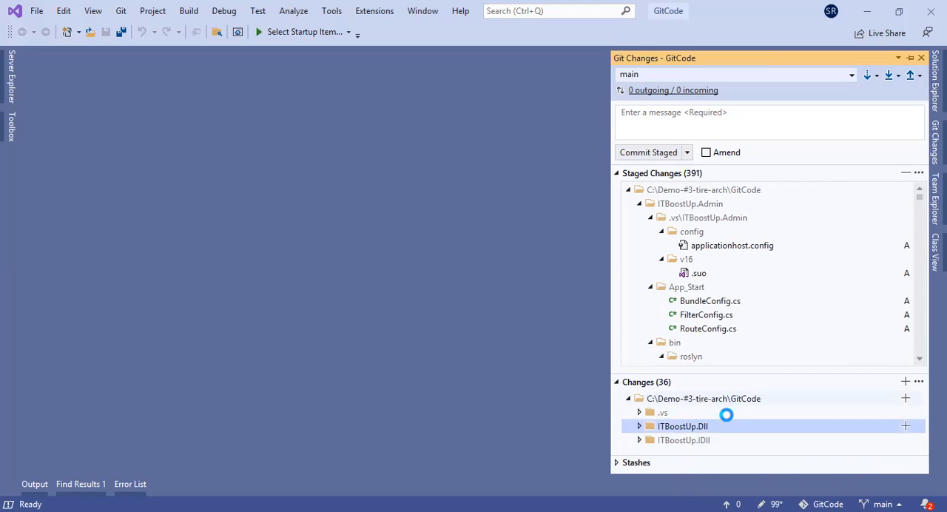
right_click(701, 441)
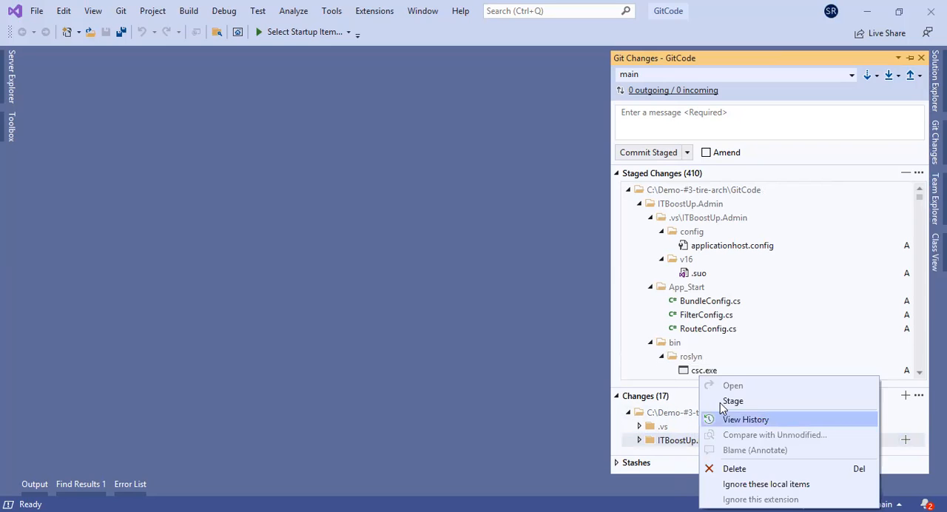
left_click(722, 398)
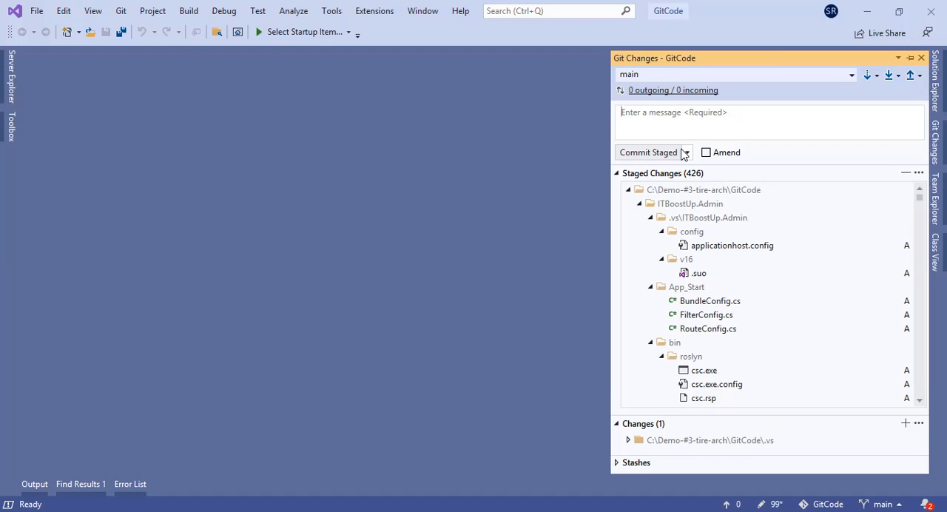
Commit the staged project folders with the message "ITBoostUp: Creating DemoApplication for 3 tier architecture using mvc".
type("Sourabh")
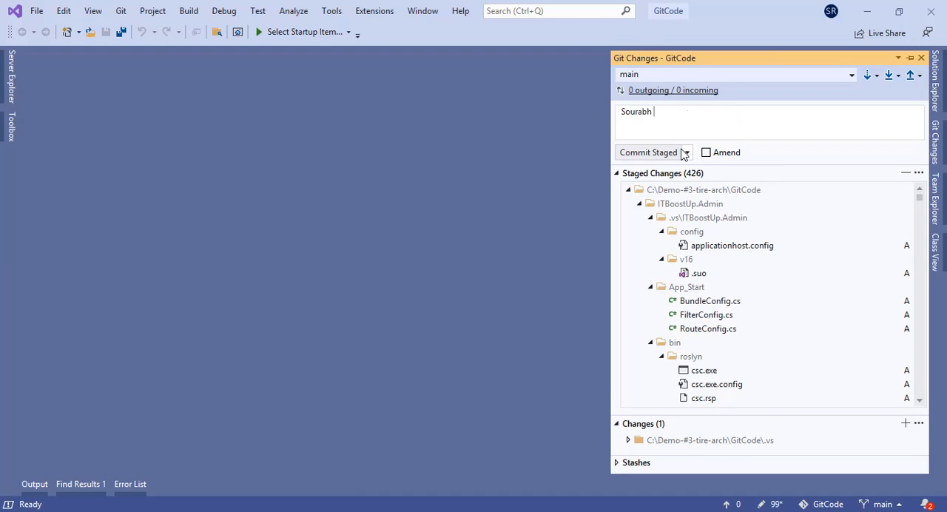
key("BackSpace")
key("BackSpace")
key("BackSpace")
key("BackSpace")
key("BackSpace")
key("BackSpace")
key("BackSpace")
key("BackSpace")
type("ITBoostUp: Creating Demo")
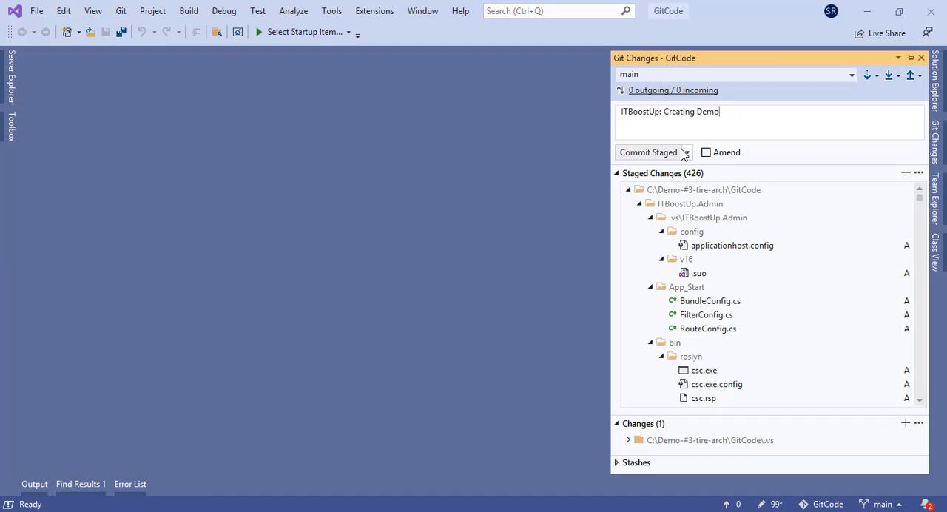
type("Application for 3 tier archite")
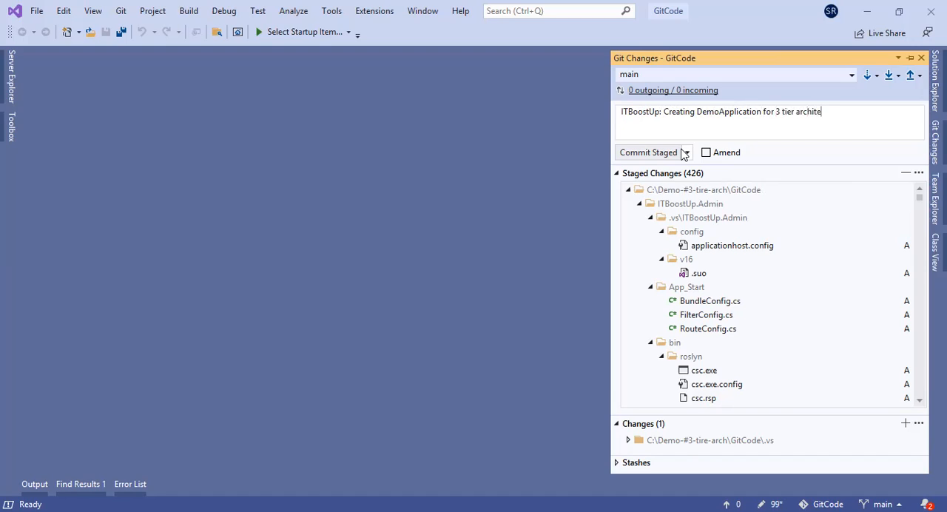
type("cture using mvc")
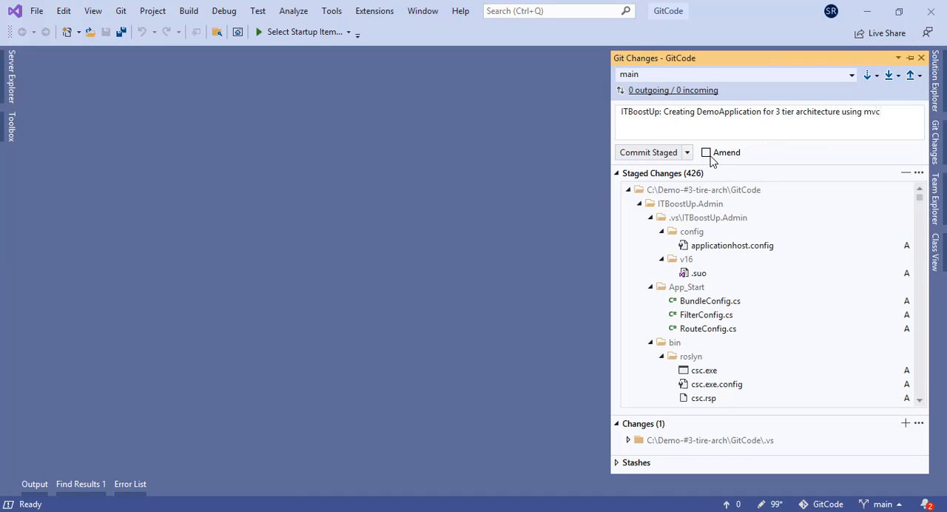
left_click(685, 153)
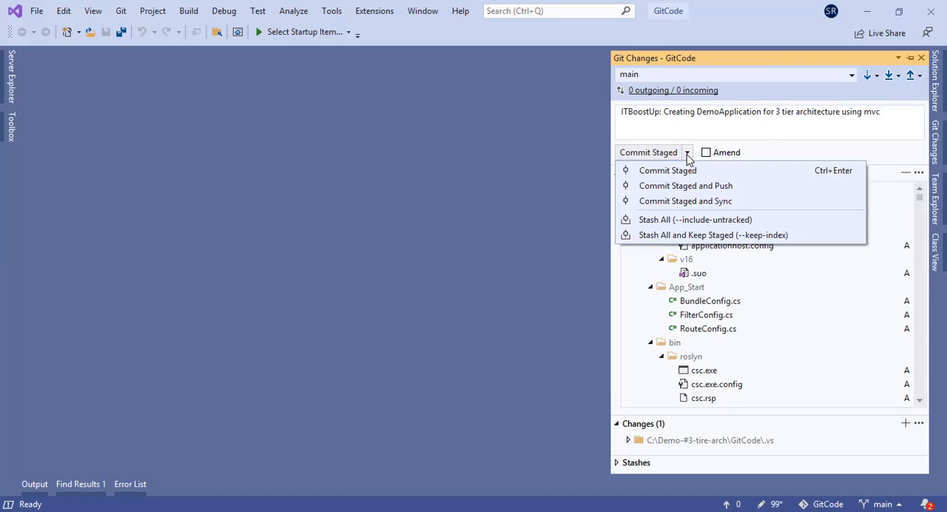
left_click(668, 201)
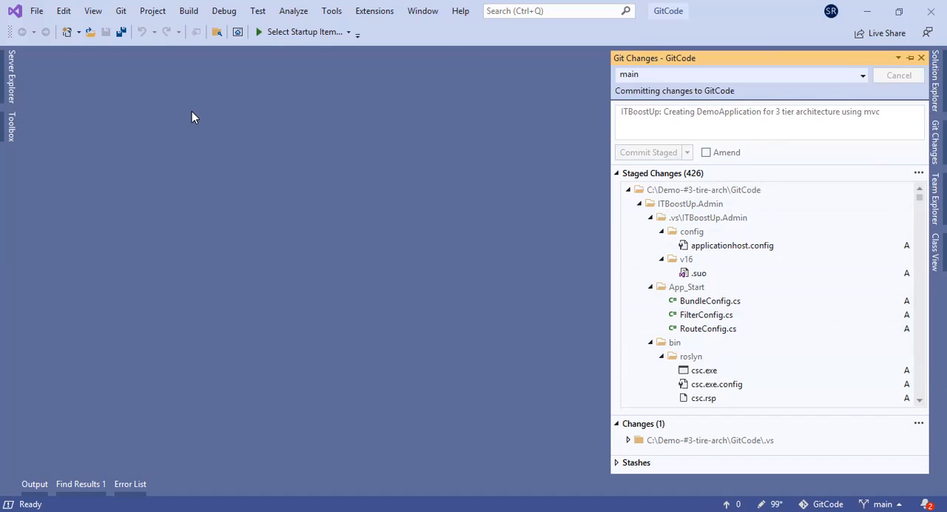
Check the GitCode folder in File Explorer and the 3-Tier-Architecture page on GitHub in the browser, and return to Visual Studio.
key("alt+Tab")
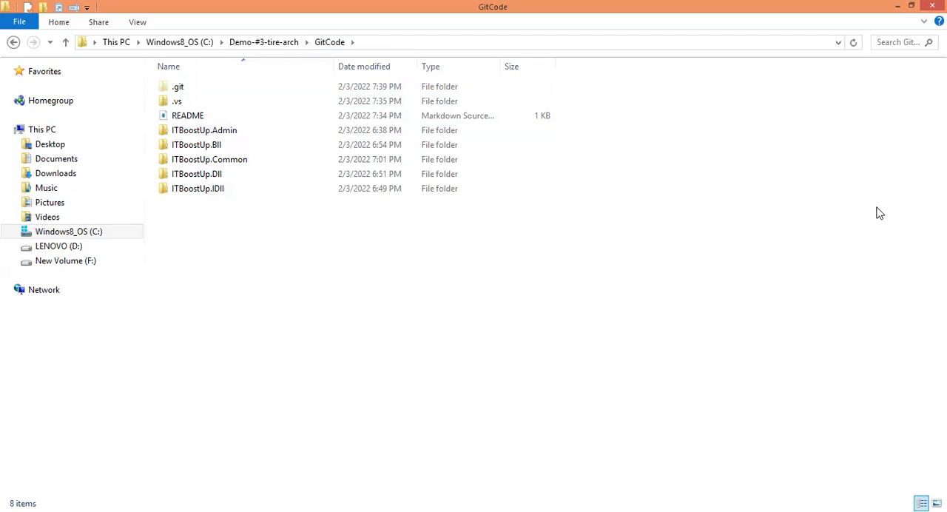
key("alt+Tab")
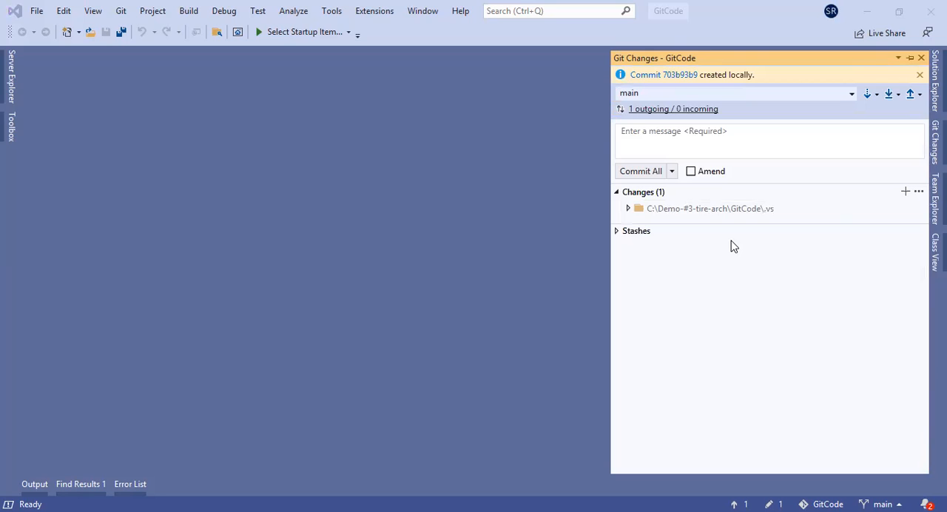
left_click(710, 236)
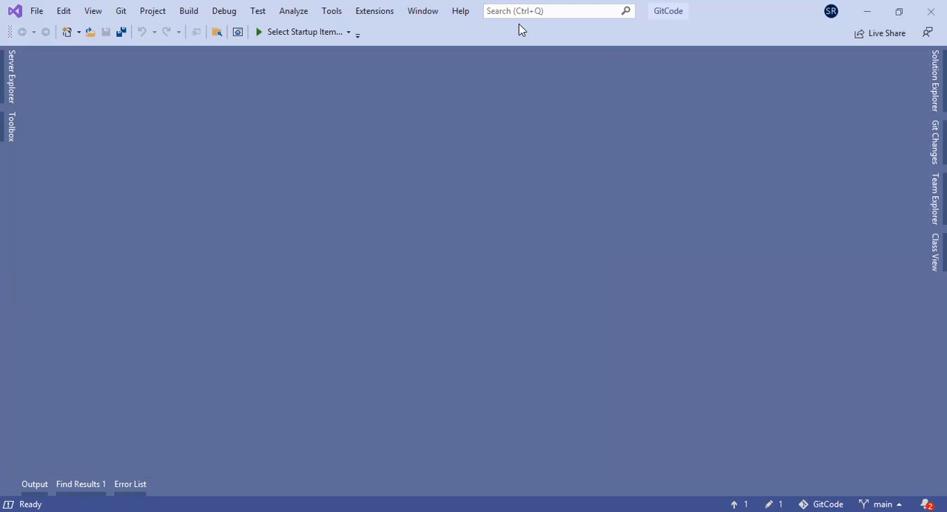
key("alt+Tab")
key("alt+Tab")
left_click(315, 449)
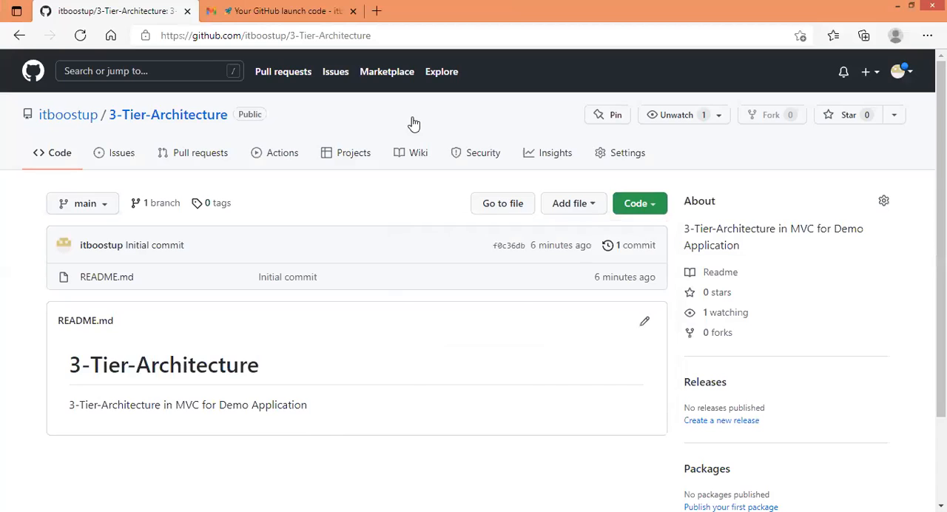
key("alt+Tab")
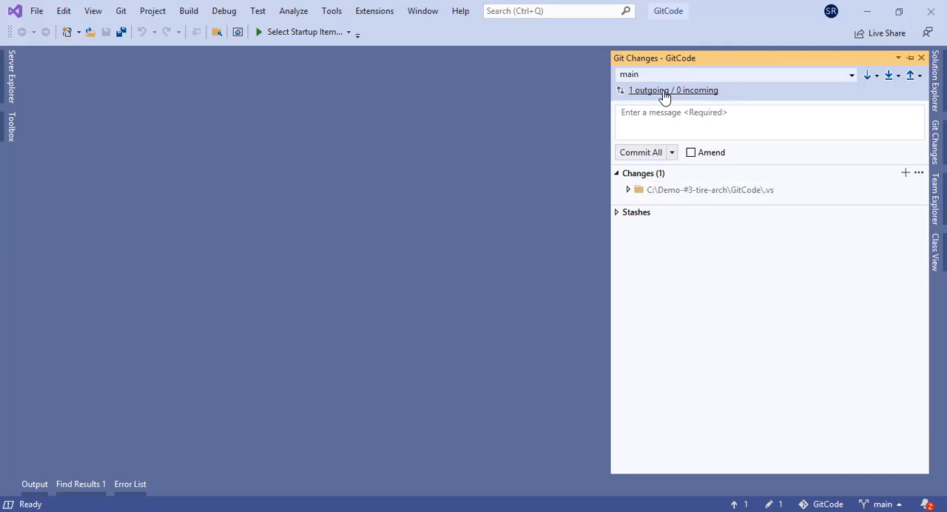
Examine the outgoing commit of the main branch and its available actions in the GitCode repository history.
left_click(663, 91)
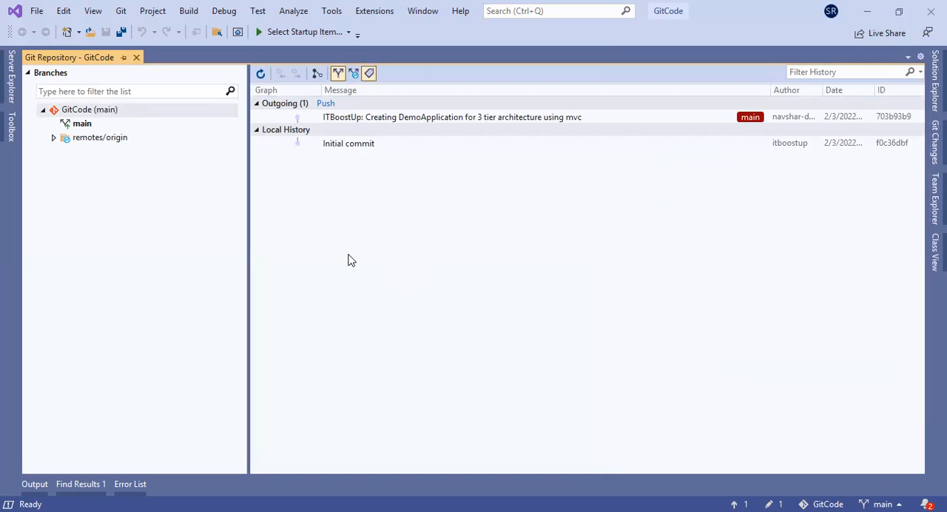
left_click(463, 121)
right_click(463, 121)
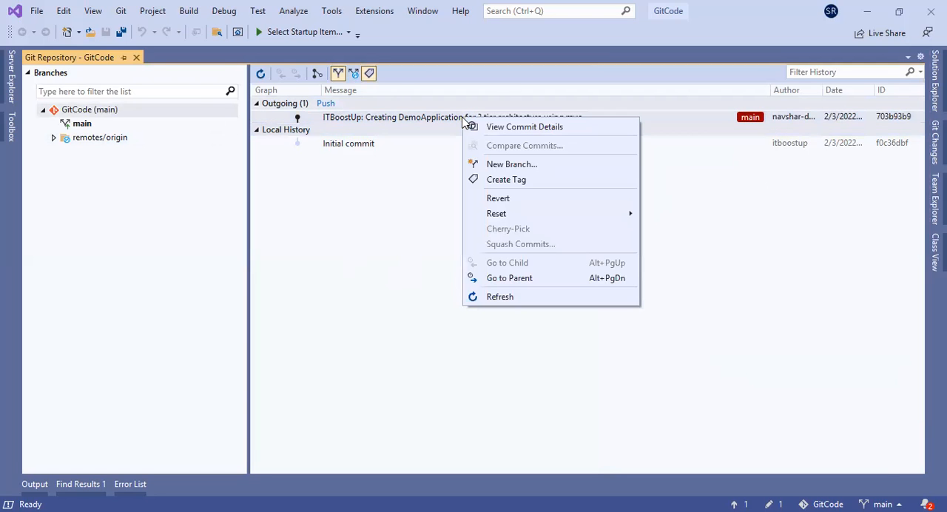
left_click(389, 278)
left_click(87, 111)
Try to push the outgoing commit to the remote repository, and close the Git Repository view.
left_click(935, 140)
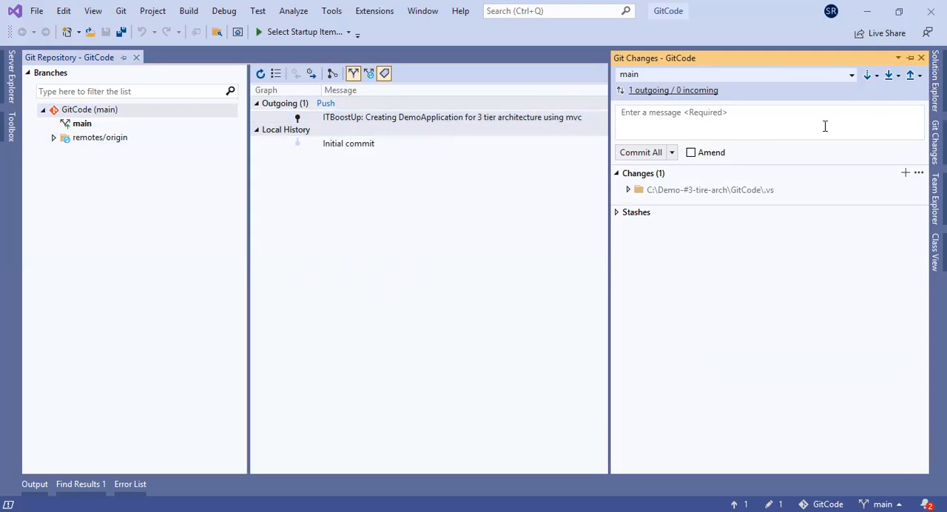
left_click(909, 76)
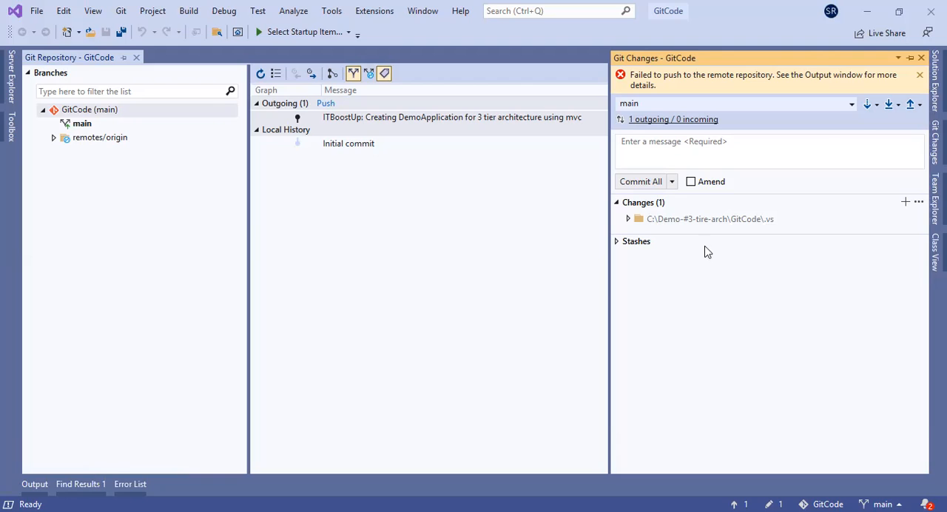
left_click(135, 58)
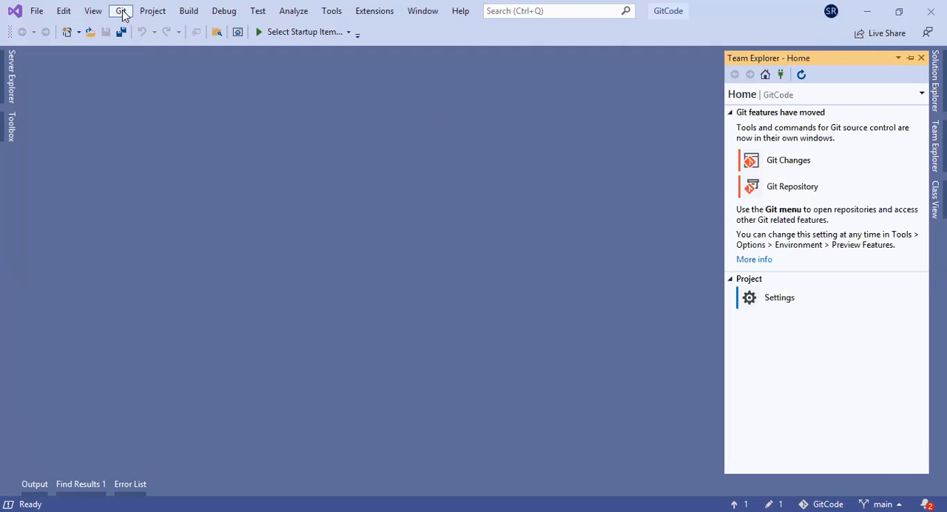
Bring up the Git changes again and stage the slnx.sqlite file in the .vs folder.
left_click(803, 169)
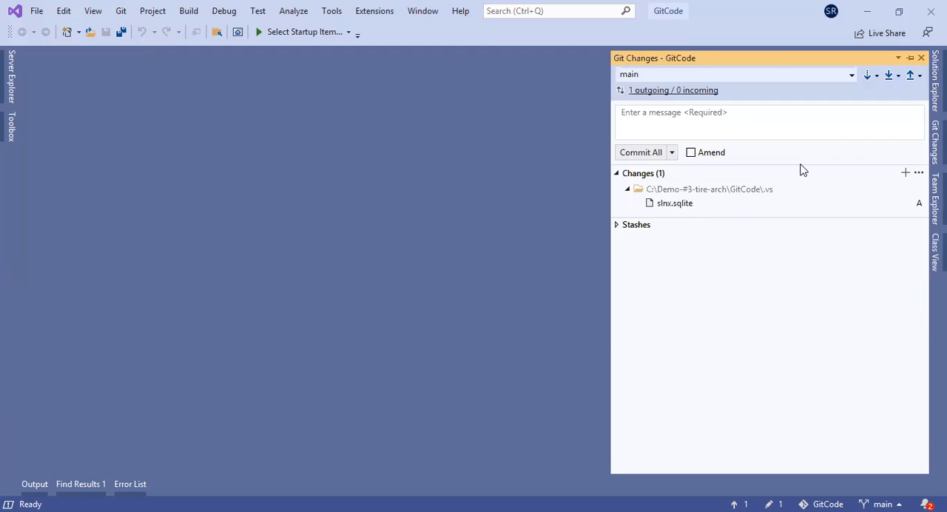
right_click(682, 208)
left_click(707, 232)
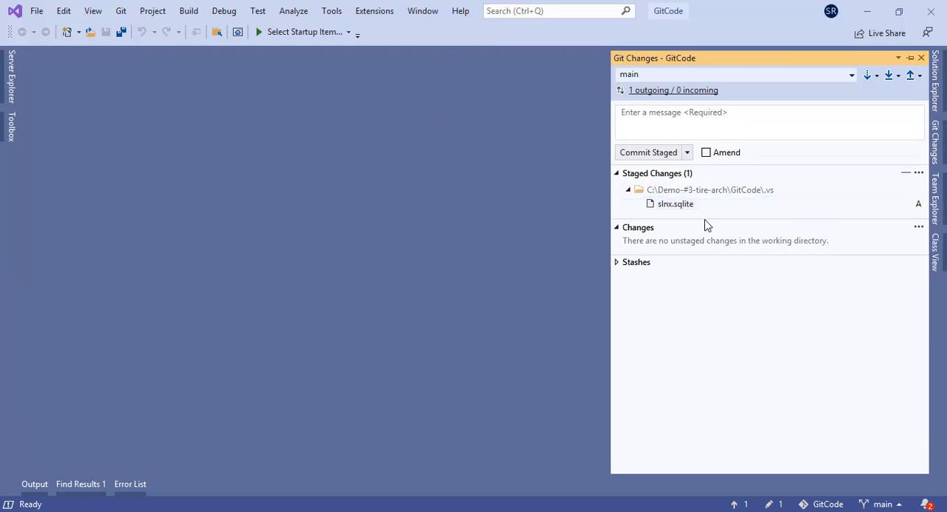
Commit the staged slnx.sqlite file with the message "ITboostUp" and sync with the remote repository.
left_click(688, 153)
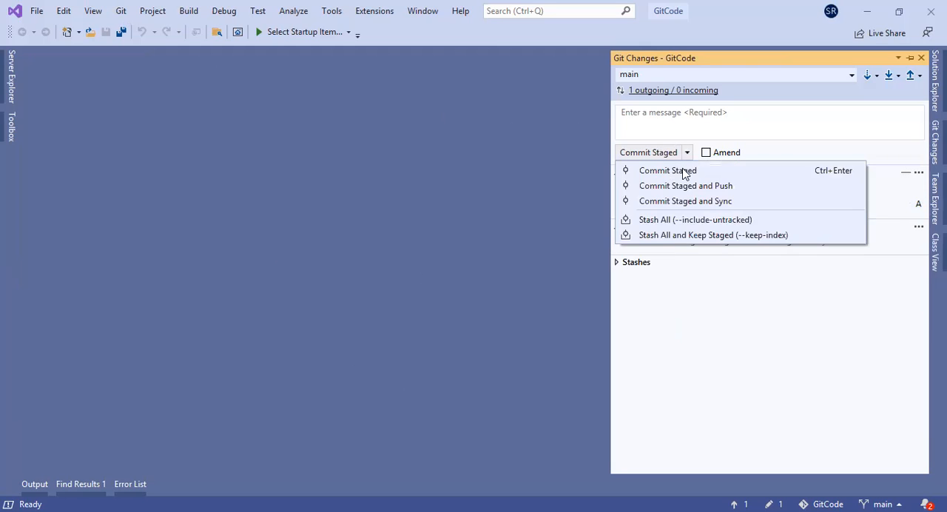
left_click(663, 116)
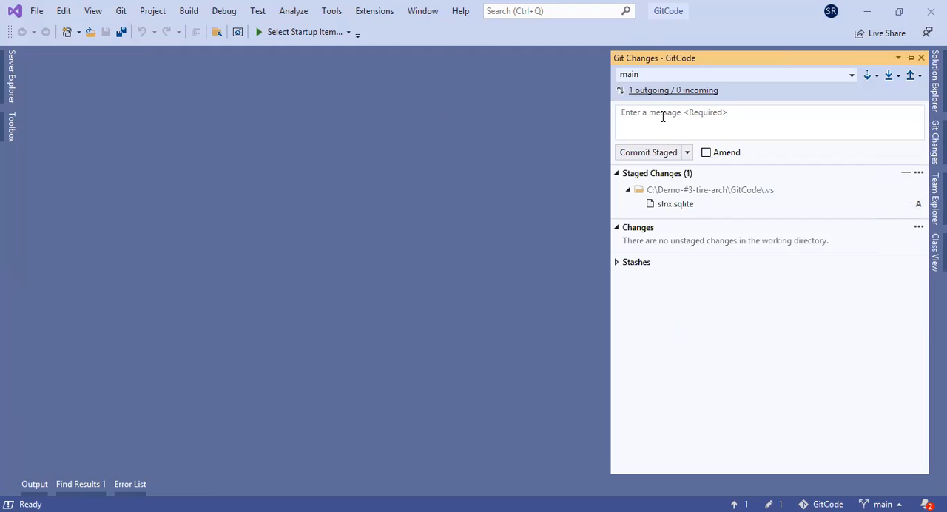
type("ITboostUp")
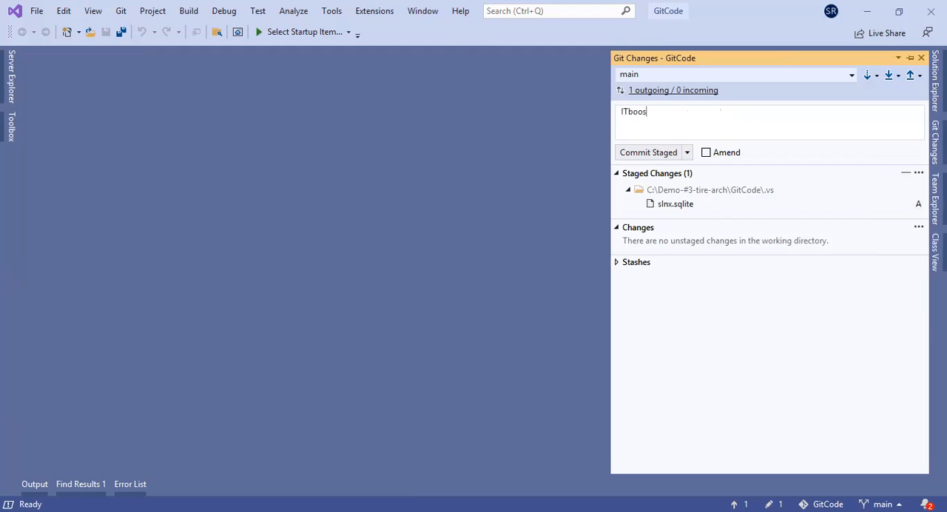
left_click(687, 152)
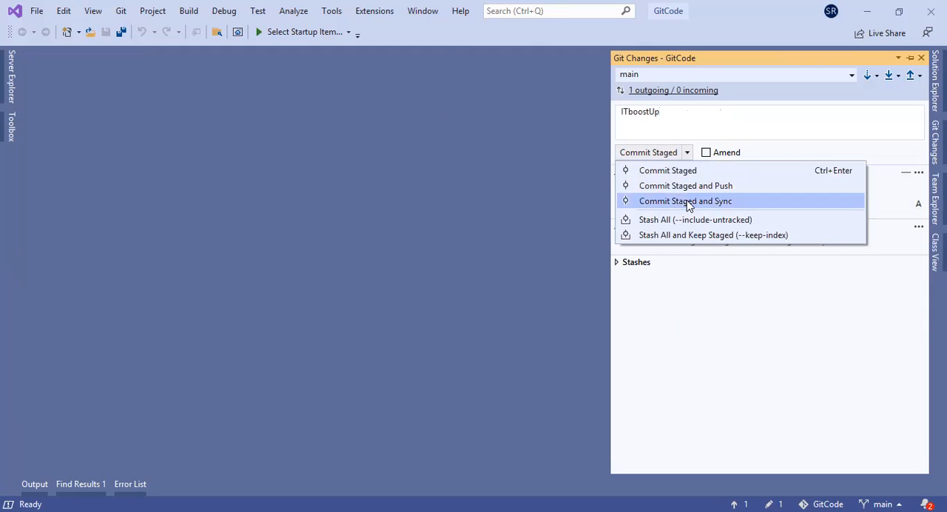
left_click(686, 202)
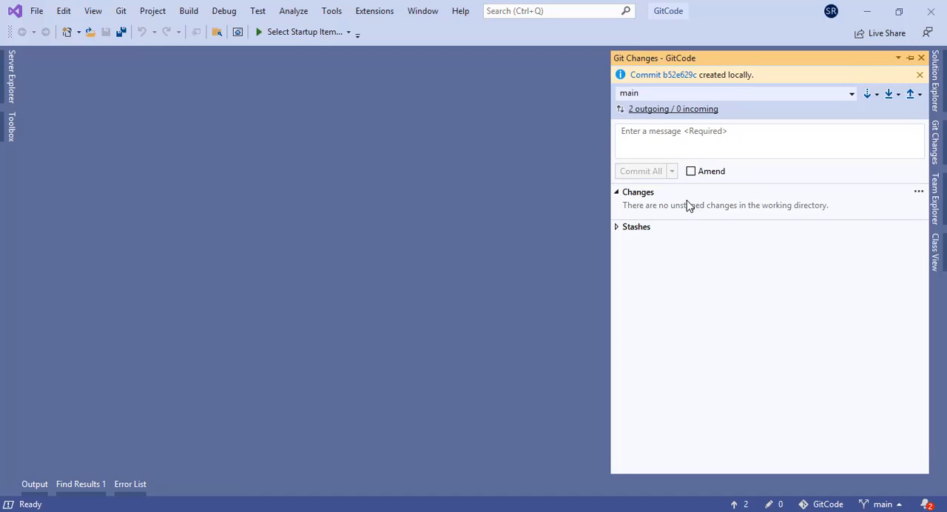
key("Escape")
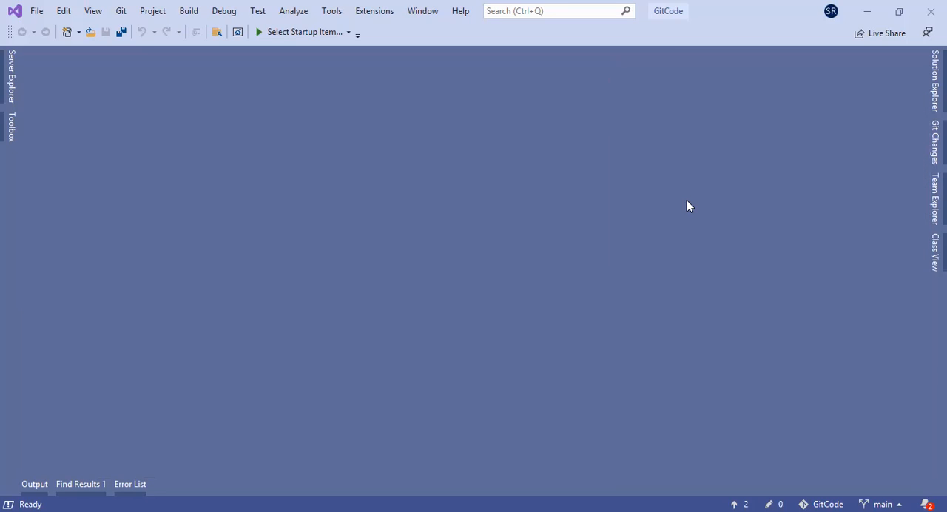
Check the Git changes, Team Explorer, the GitCode folder tree, the debug output and the find results for the state of the sync.
left_click(935, 142)
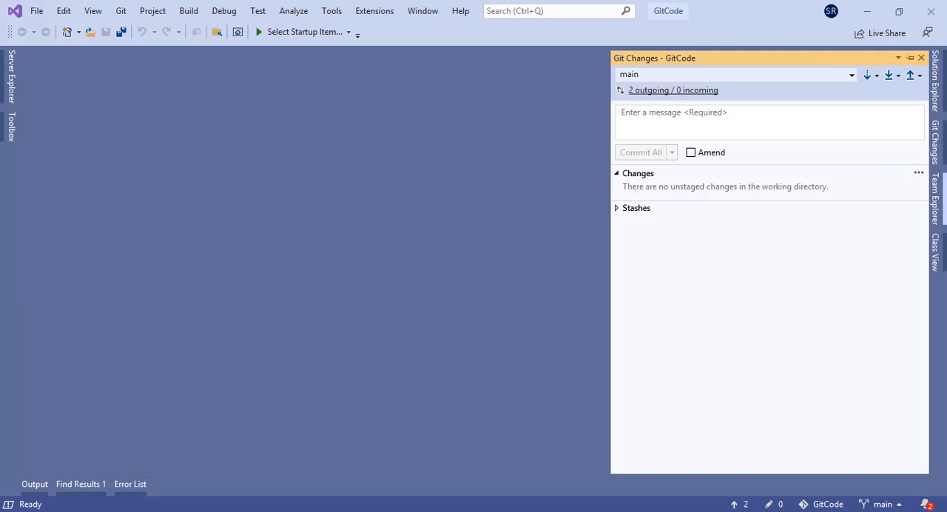
left_click(935, 199)
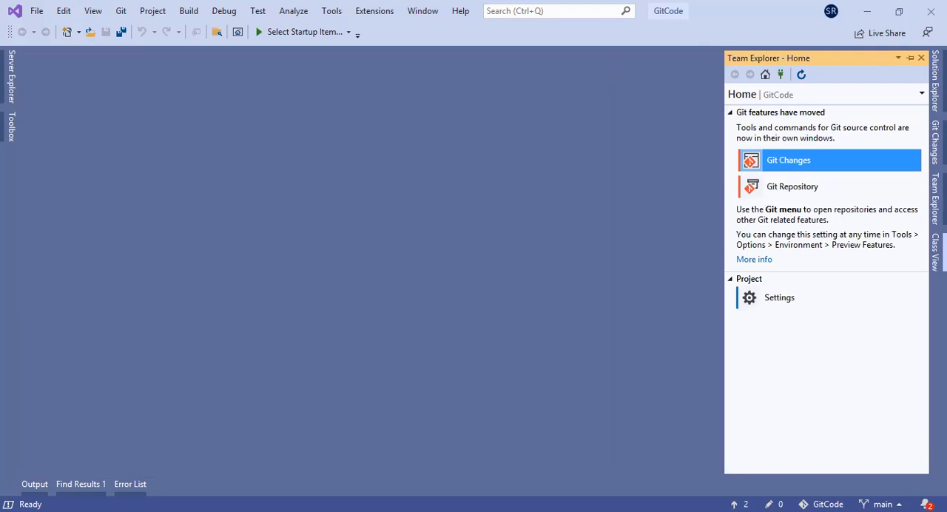
left_click(935, 252)
left_click(935, 82)
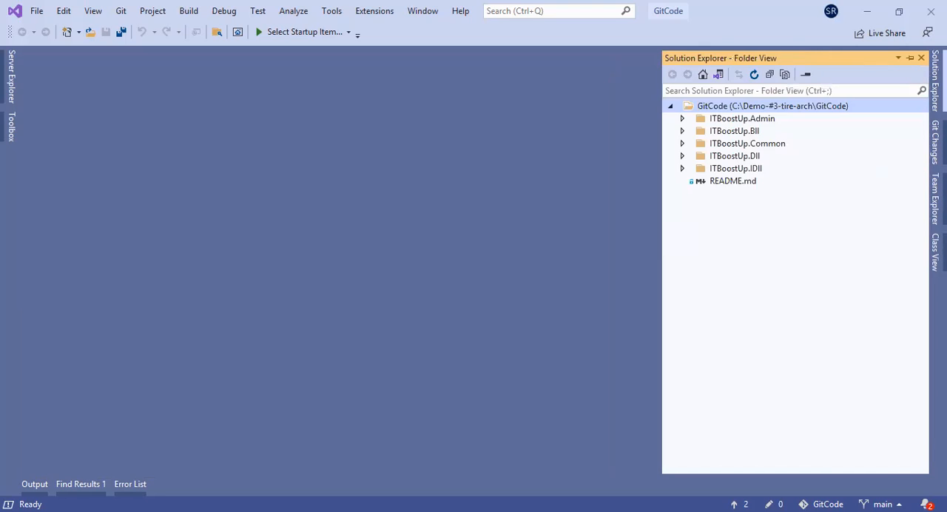
left_click(33, 486)
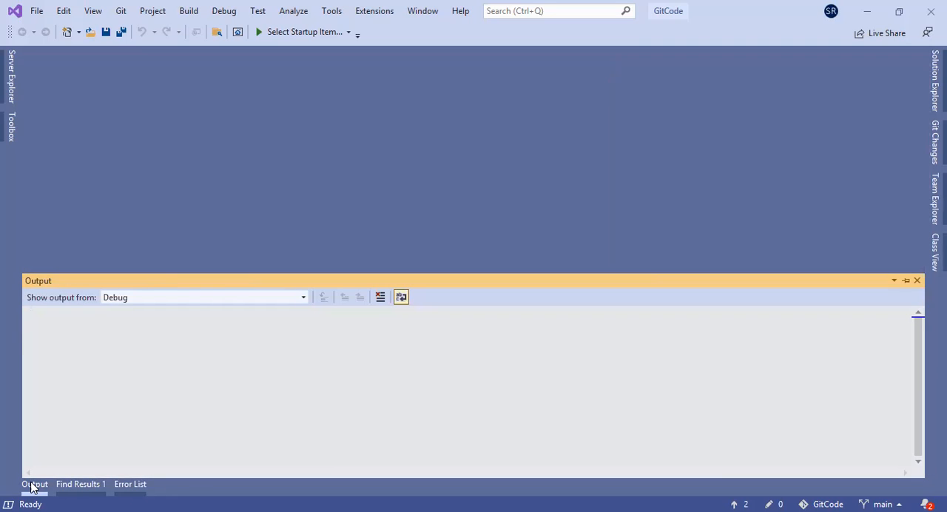
left_click(63, 485)
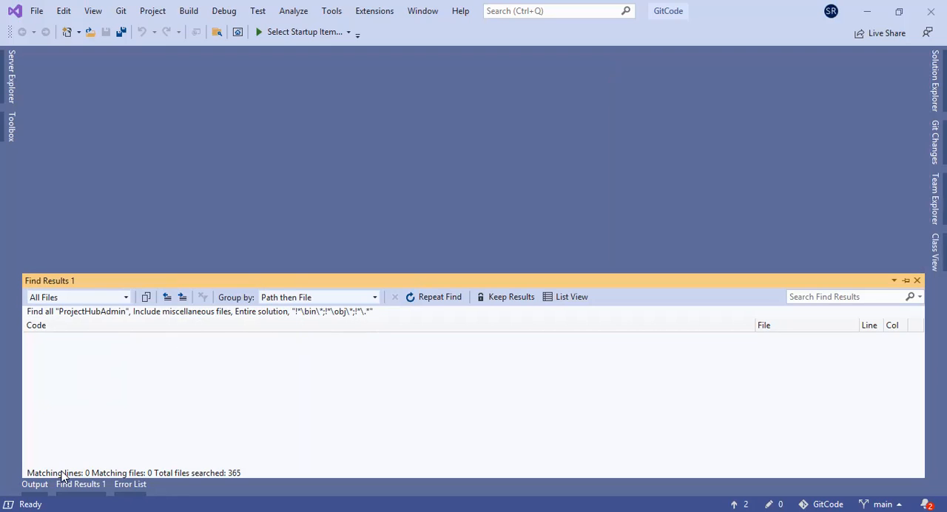
left_click(43, 486)
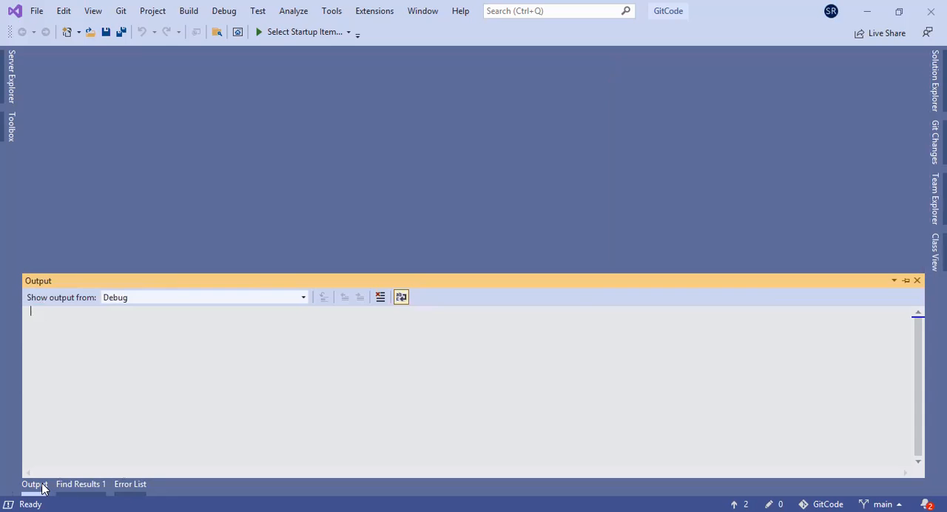
left_click(80, 485)
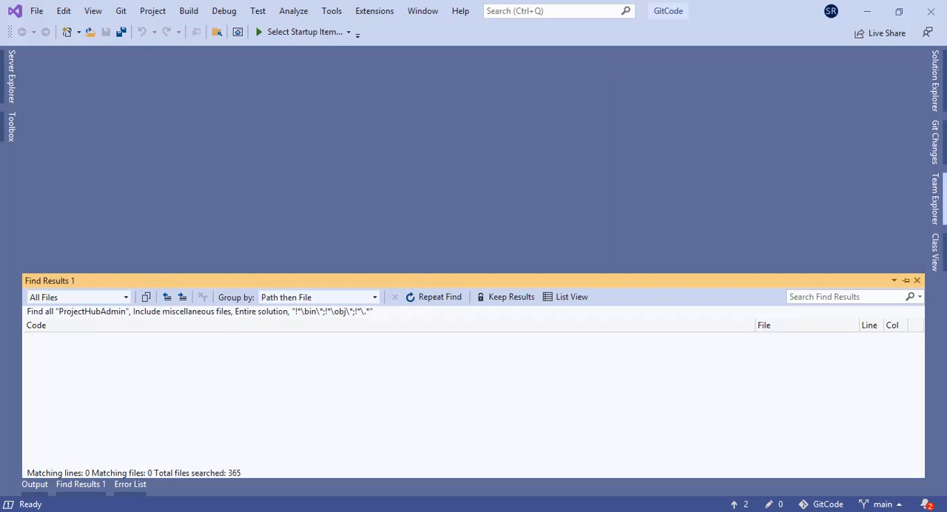
left_click(935, 80)
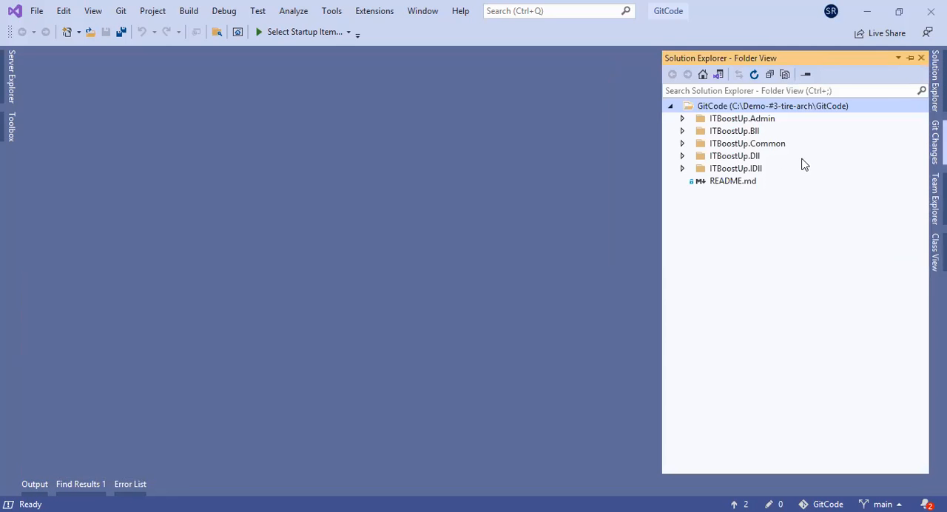
left_click(935, 141)
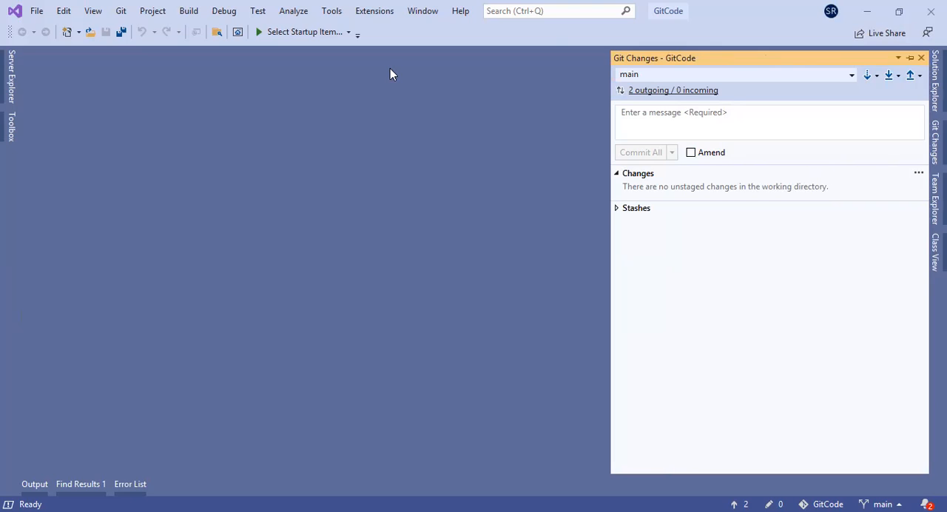
Switch to the 3-Tier-Architecture page on GitHub in the browser and copy the repository's HTTPS clone URL.
key("alt+Tab")
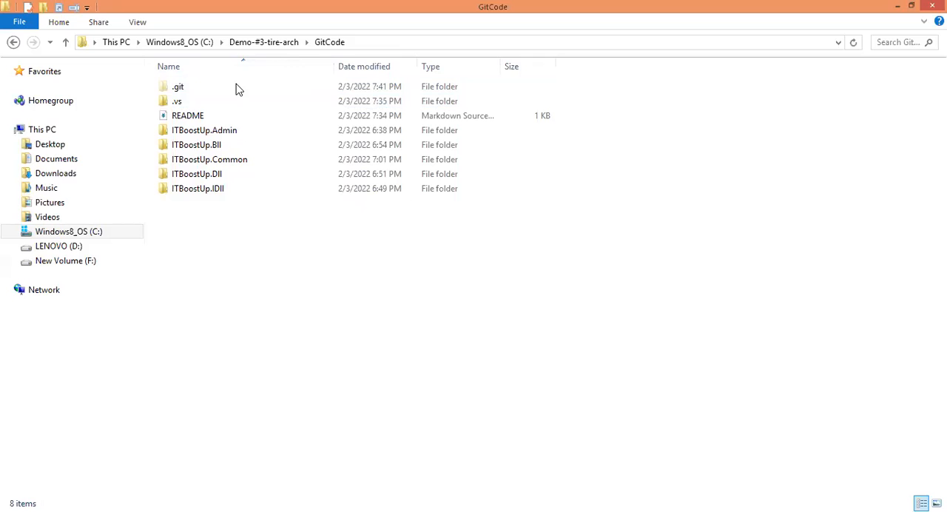
key("alt+Tab")
left_click(649, 204)
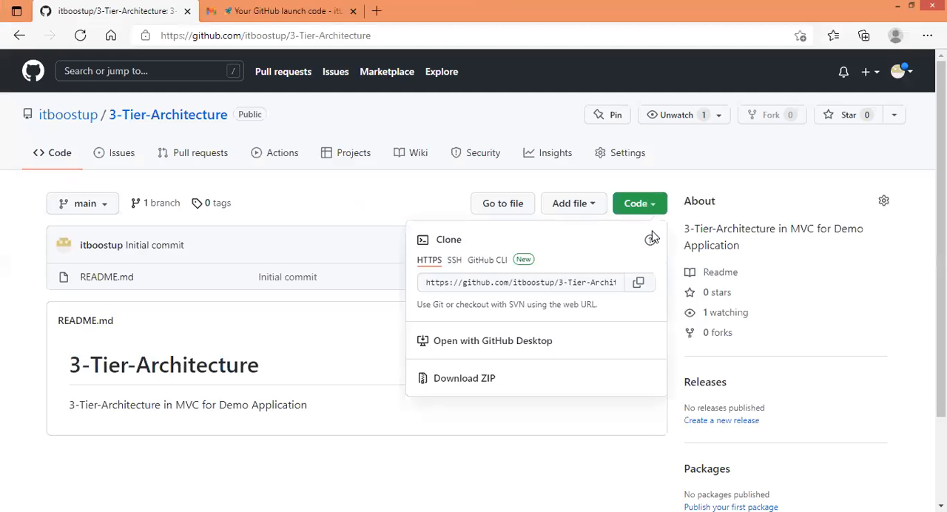
left_click(547, 282)
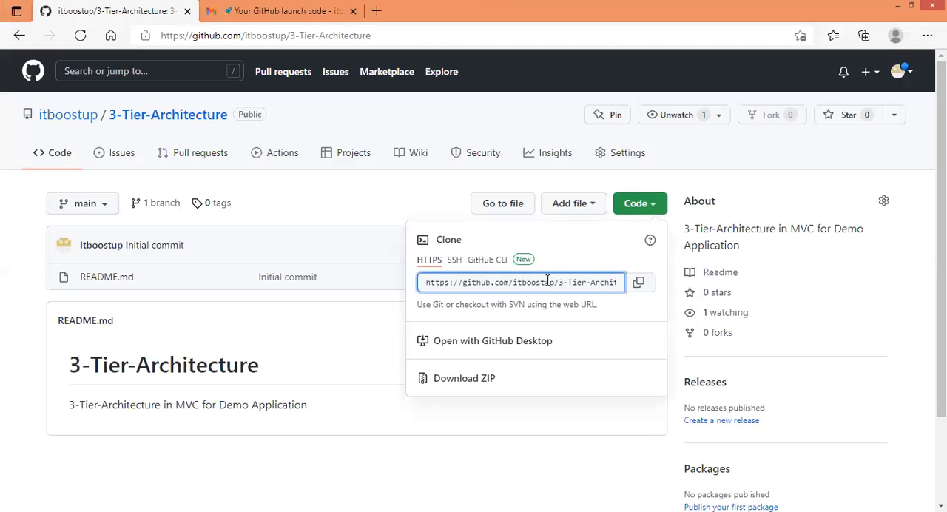
left_click(547, 280)
key("ctrl+c")
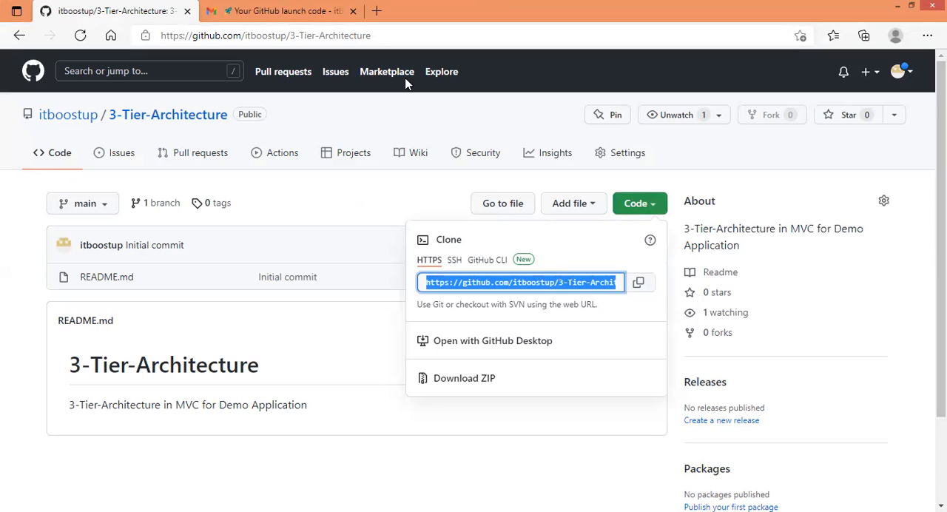
In File Explorer, create a folder named NEwGitCode inside Demo-#3-tire-arch and open it.
key("alt+Tab")
left_click(263, 43)
left_click(360, 297)
right_click(400, 271)
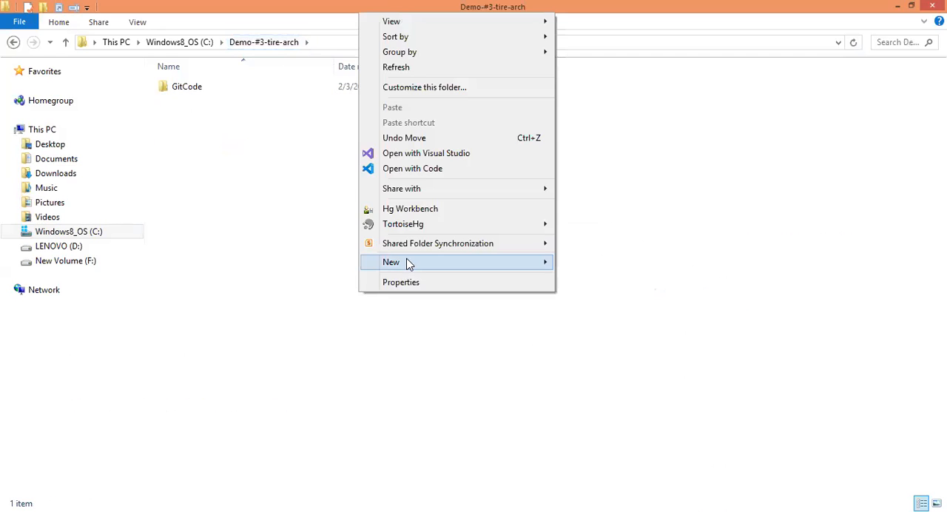
mouse_move(409, 263)
left_click(609, 262)
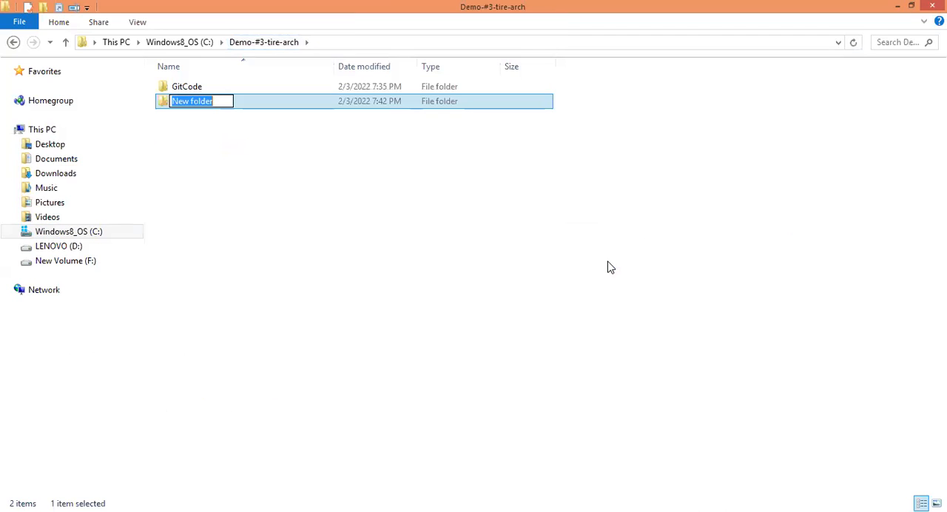
type("NEwGitCode")
left_click(167, 129)
double_click(205, 101)
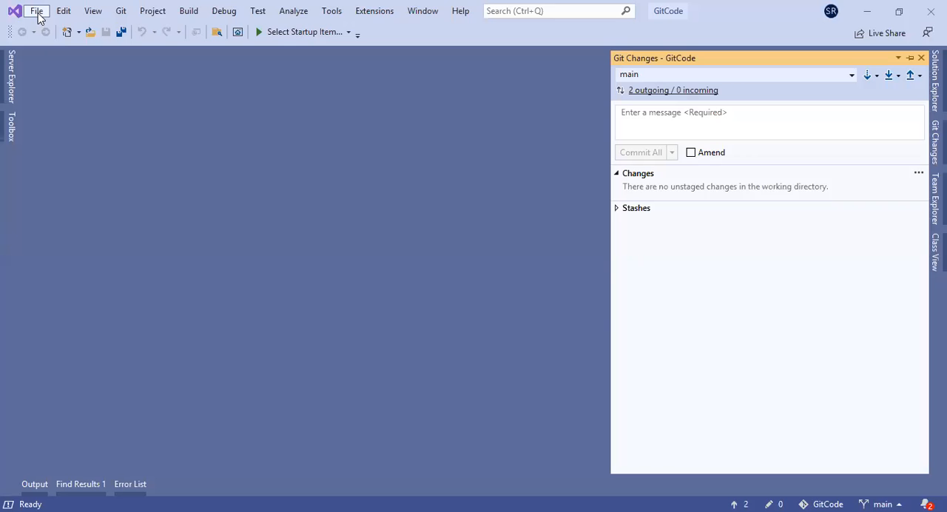
left_click(37, 11)
mouse_move(67, 27)
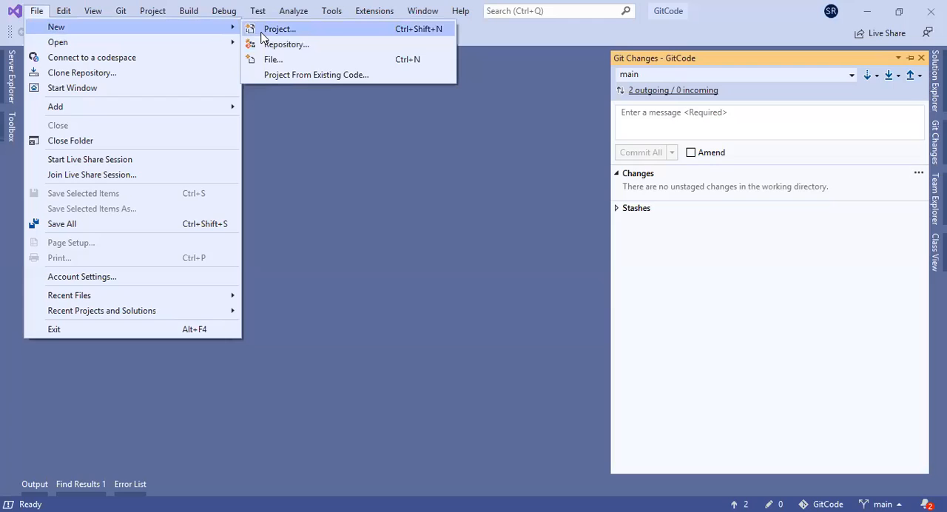
left_click(261, 33)
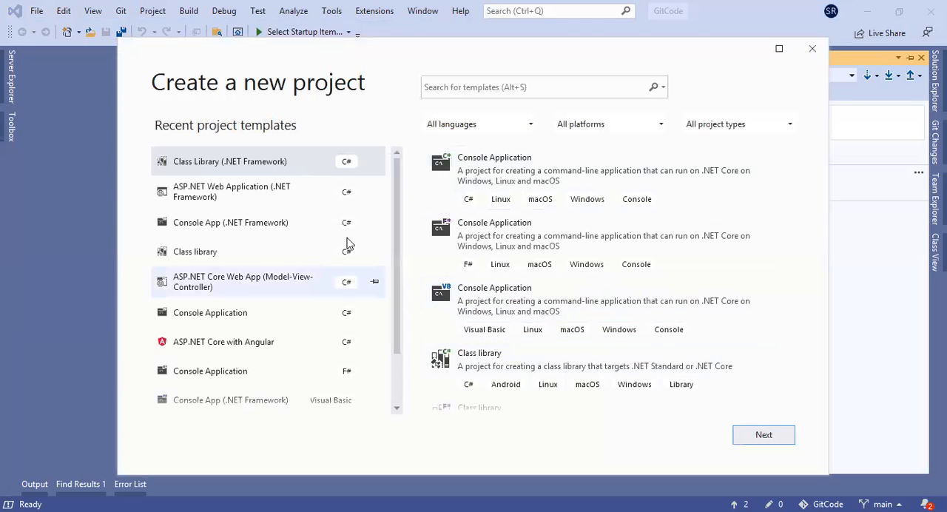
left_click(812, 48)
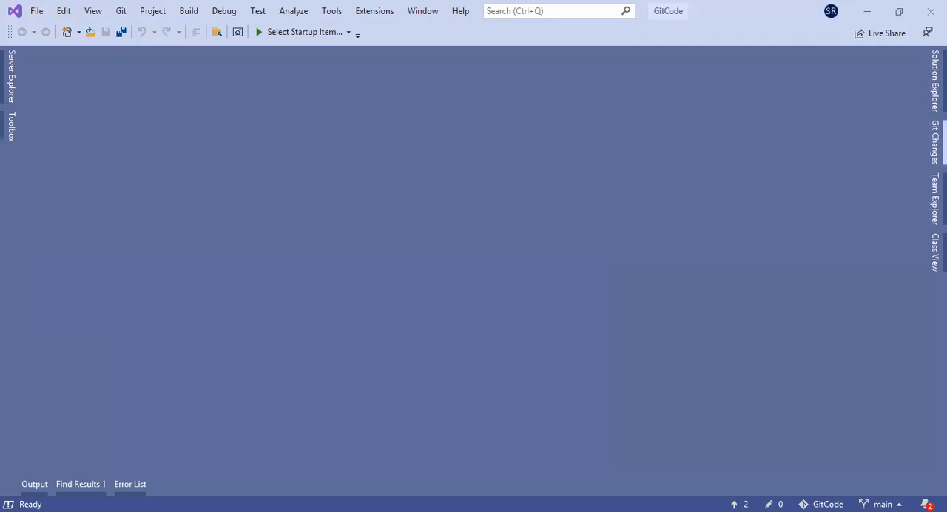
left_click(935, 142)
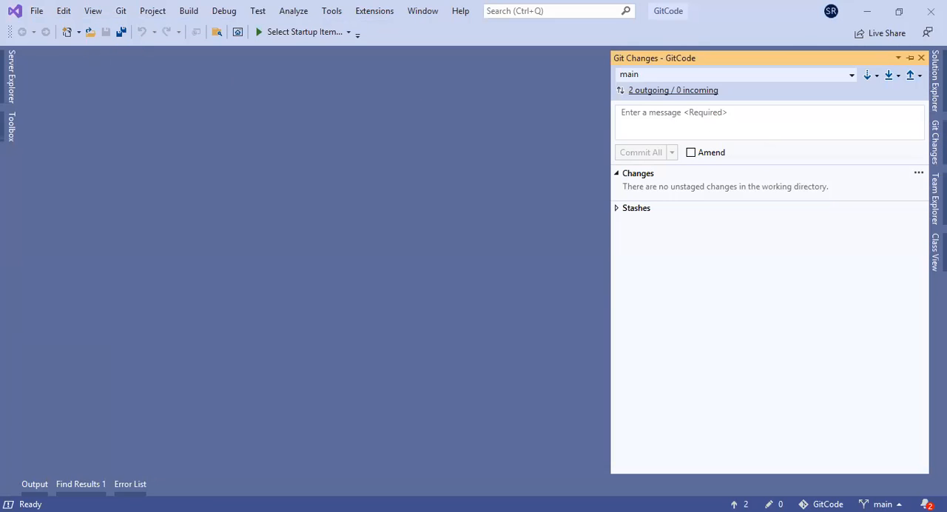
left_click(120, 11)
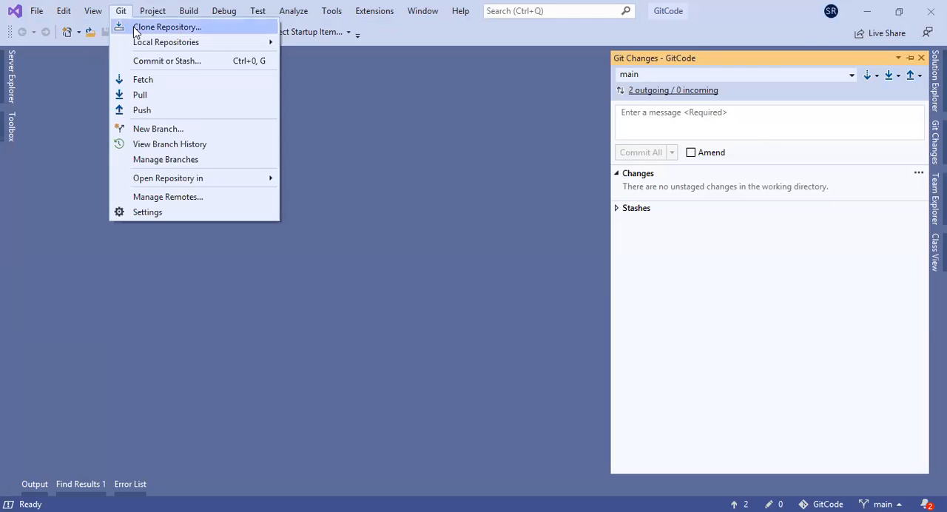
left_click(137, 30)
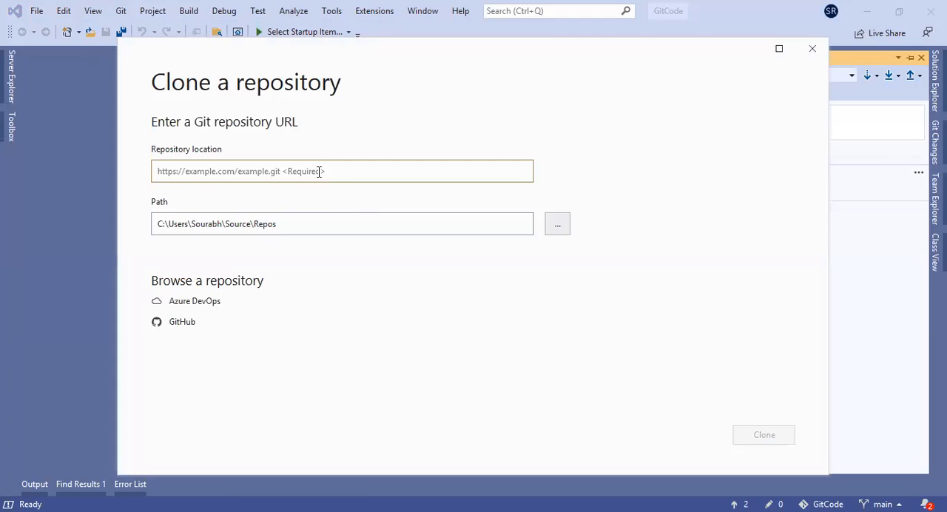
key("ctrl+v")
left_click(548, 227)
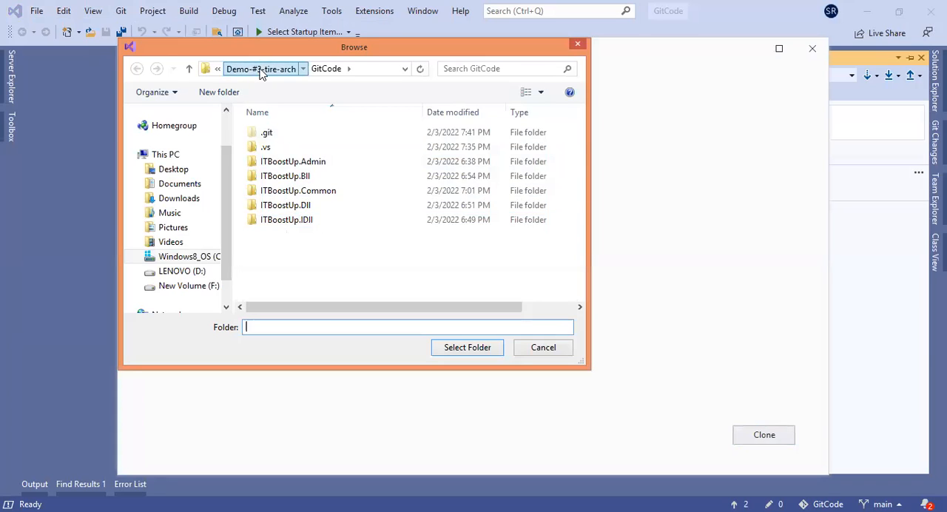
left_click(262, 70)
left_click(287, 148)
left_click(463, 349)
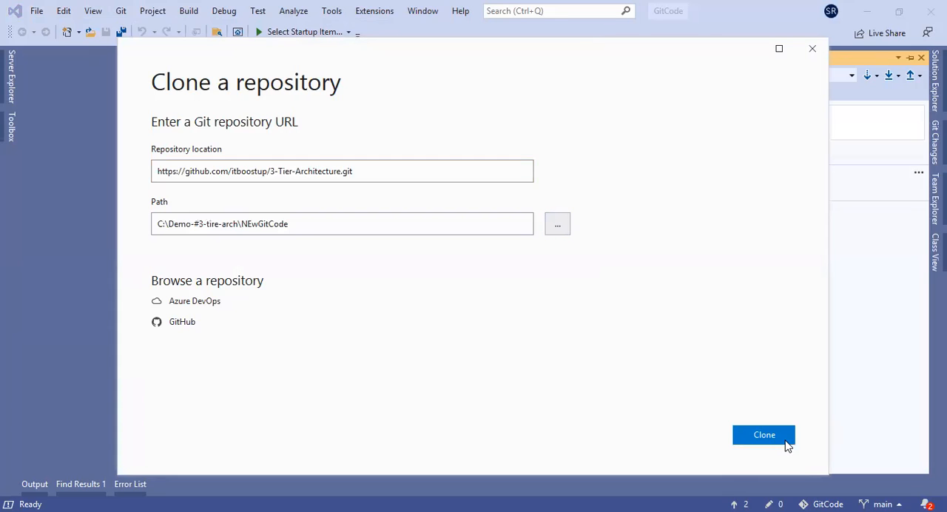
left_click(786, 442)
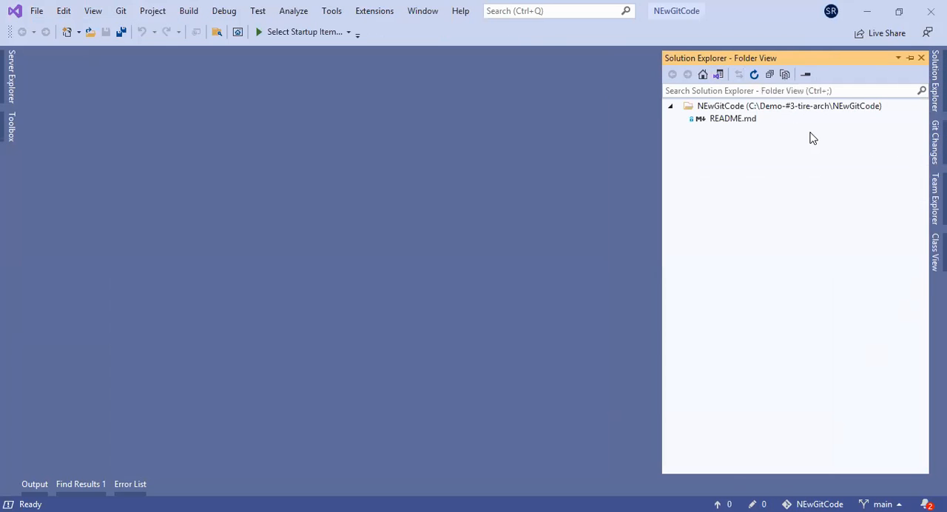
Examine the cloned NEwGitCode folder and its available actions in Solution Explorer, and collapse its tree.
right_click(747, 109)
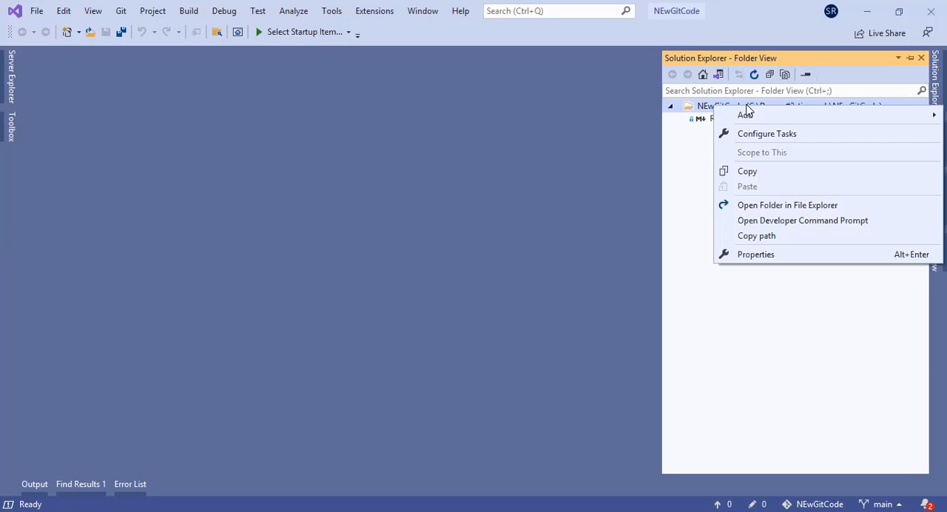
left_click(780, 321)
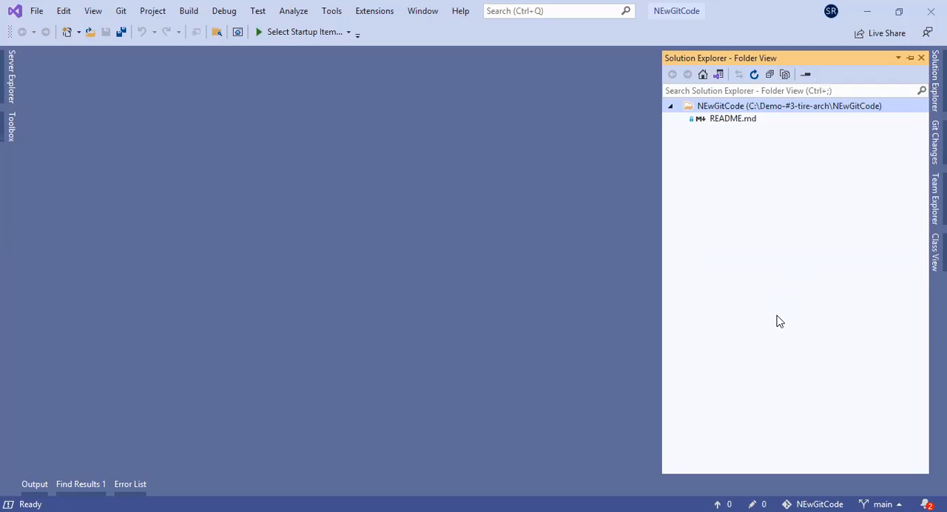
left_click(935, 82)
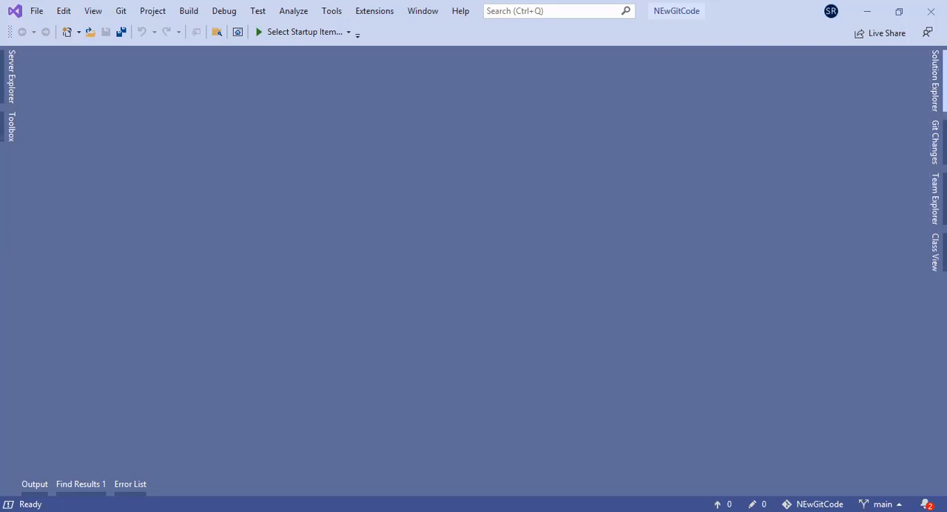
left_click(936, 81)
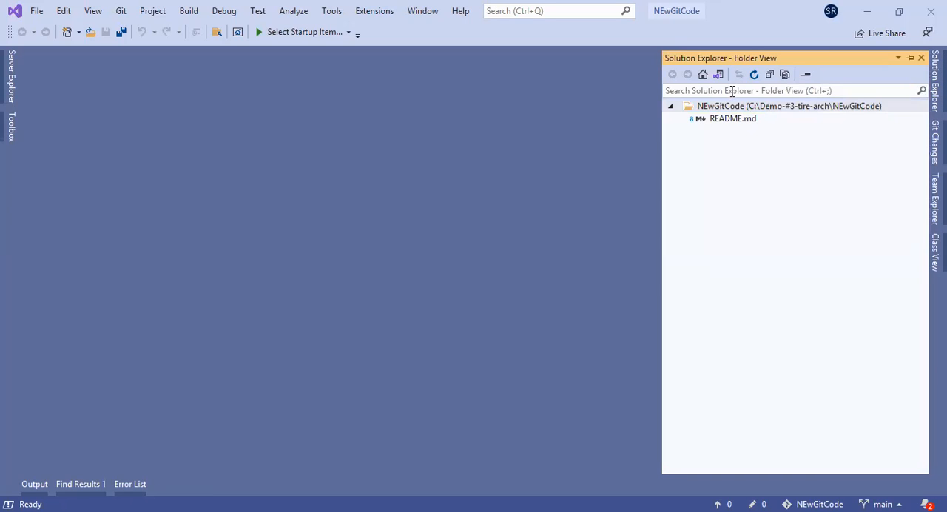
left_click(670, 106)
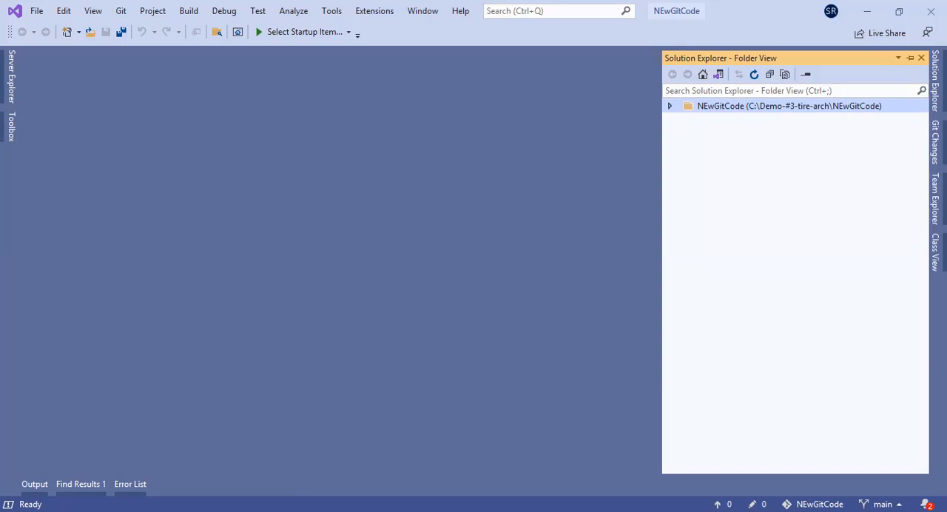
In File Explorer, copy the five ITBoostUp project folders from GitCode into the NEwGitCode folder.
key("alt+Tab")
left_click(265, 41)
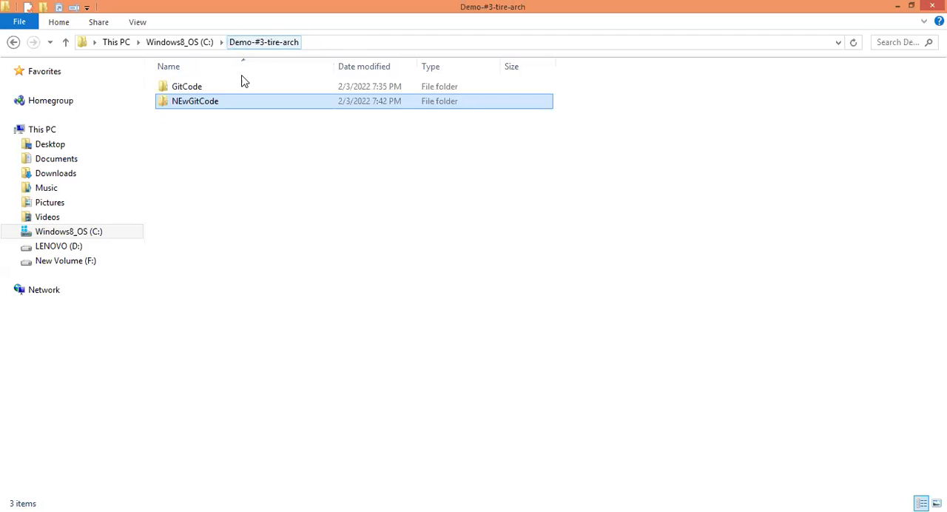
double_click(203, 87)
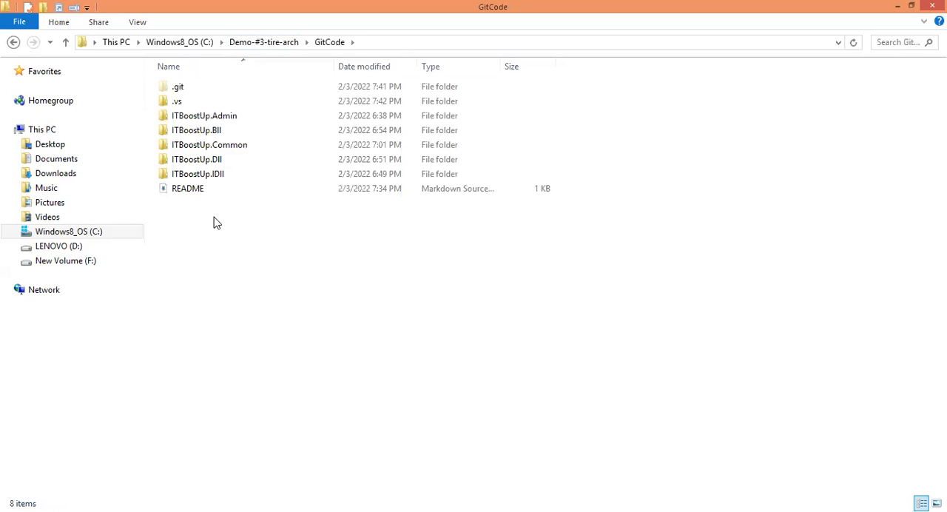
left_click(209, 178)
key("shift+Up")
key("shift+Up")
key("shift+Up")
key("shift+Up")
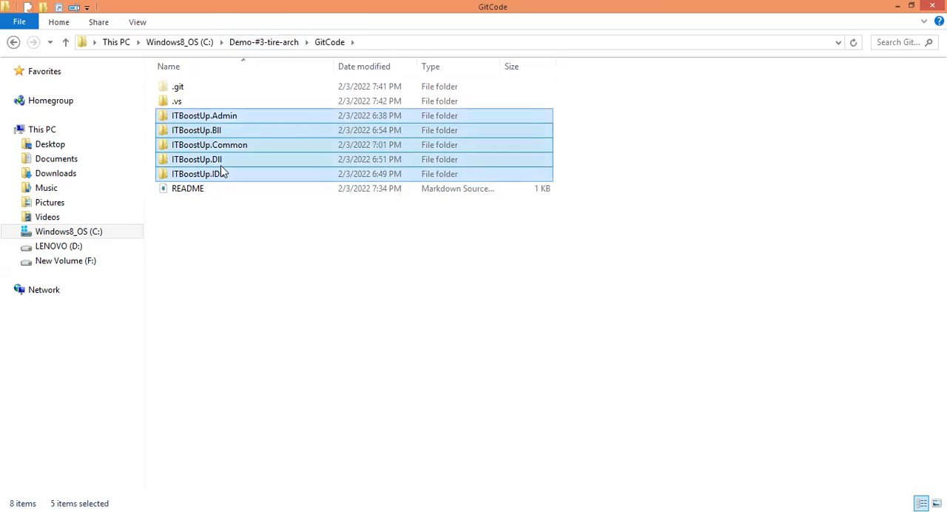
left_click(264, 43)
double_click(199, 102)
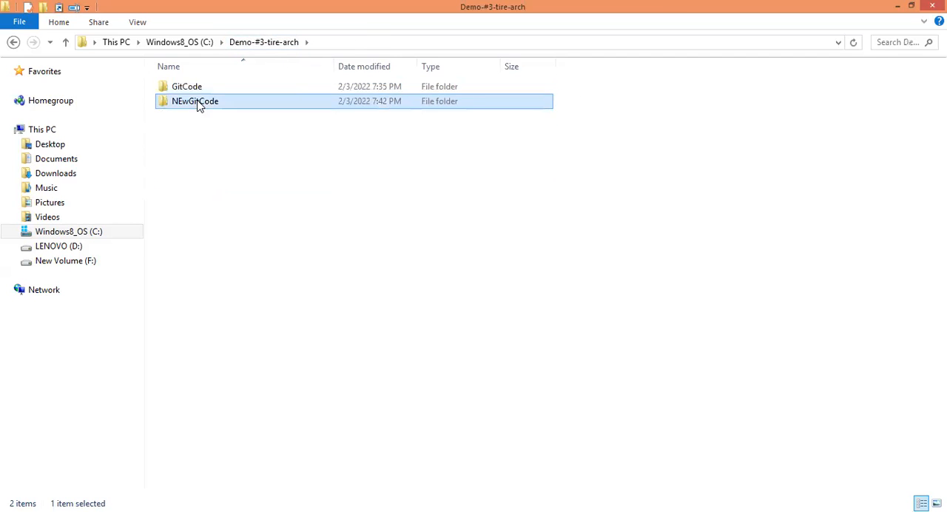
key("ctrl+v")
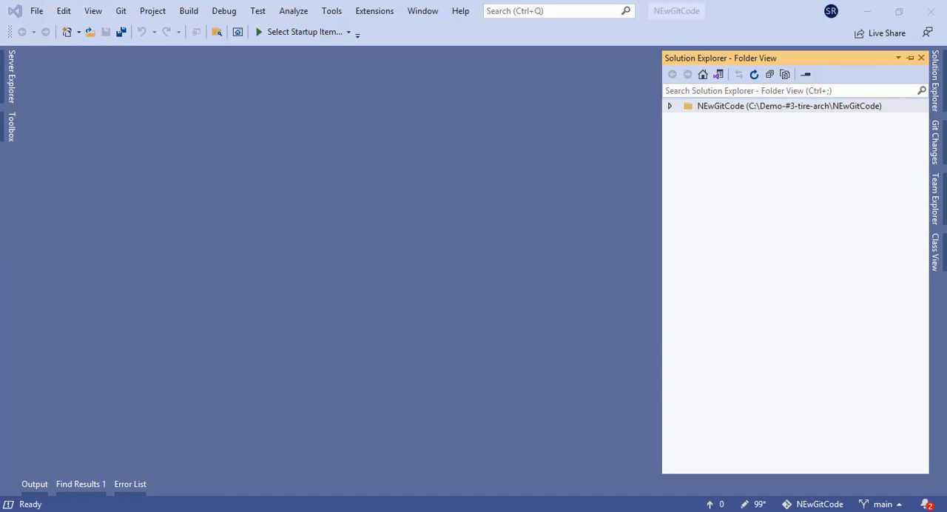
Switch back to Visual Studio and review the pending Git changes, collapsing the .vs, bin, Content and ITBoostUp.Admin folders.
key("alt+Tab")
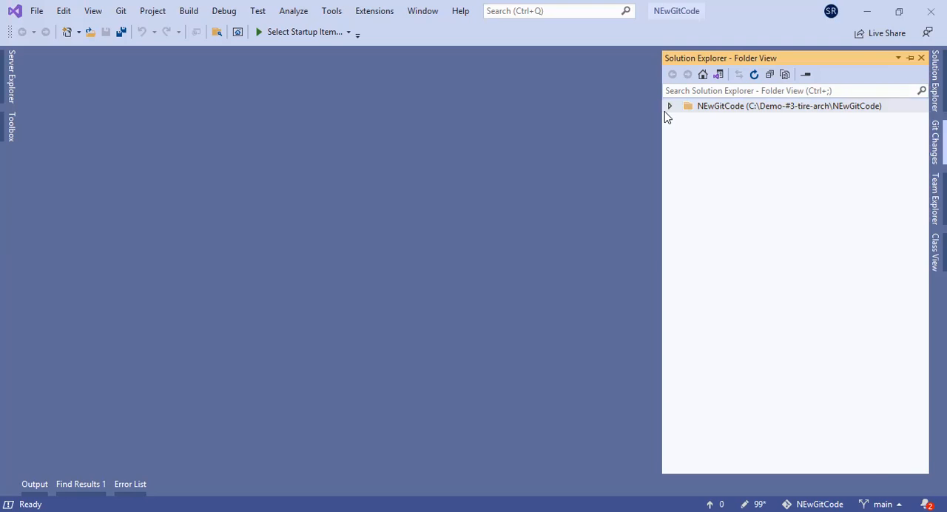
left_click_drag(662, 112, 611, 111)
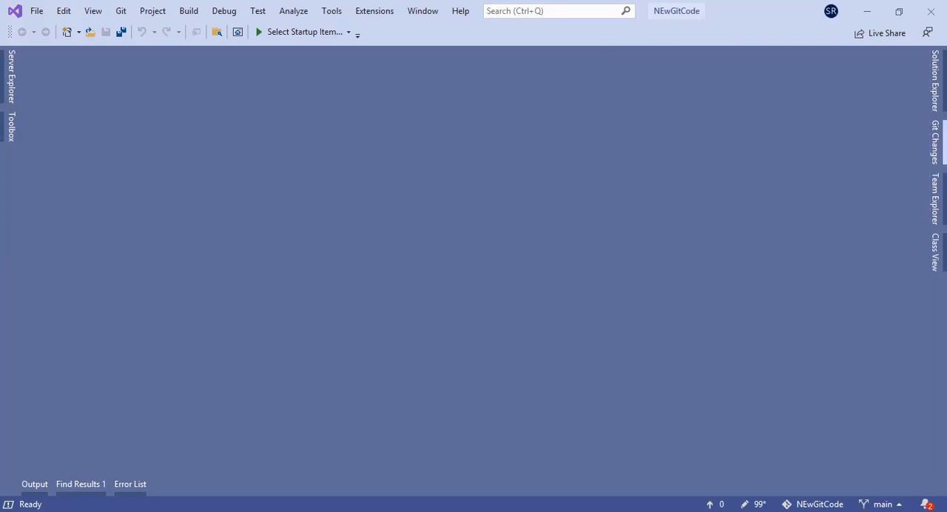
left_click(915, 153)
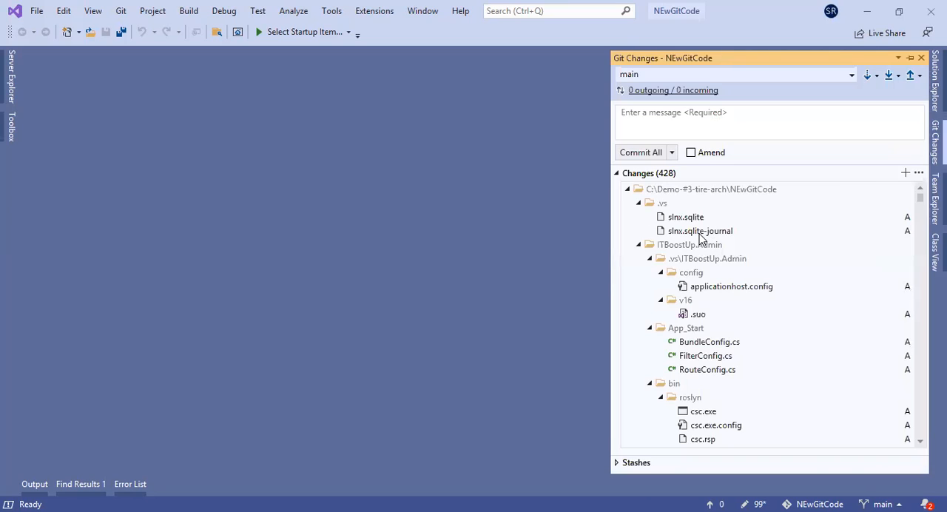
left_click(639, 203)
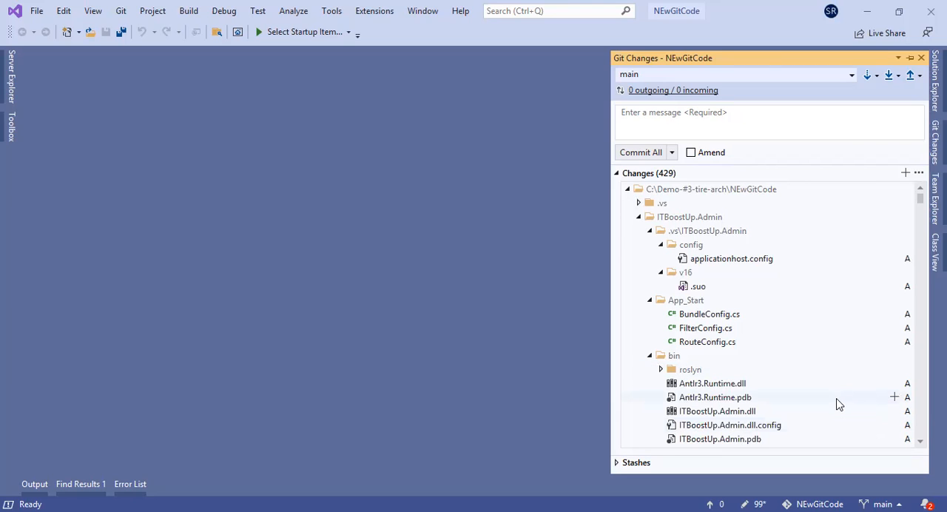
scroll(840, 404, "down", 4)
scroll(839, 404, "down", 1)
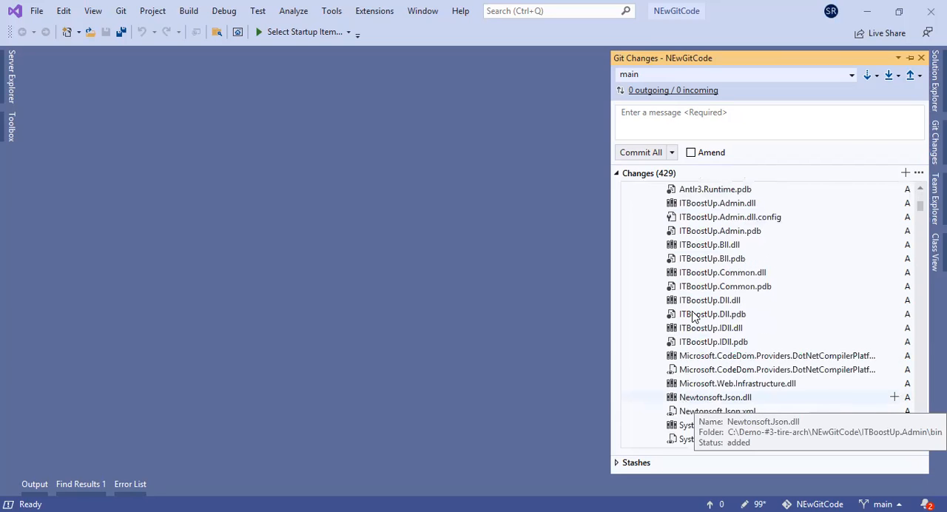
scroll(694, 317, "up", 2)
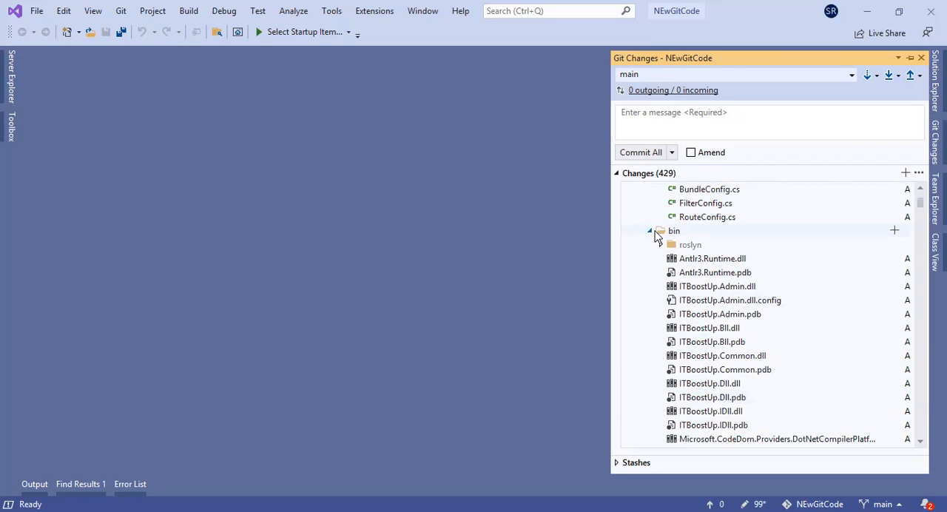
left_click(650, 231)
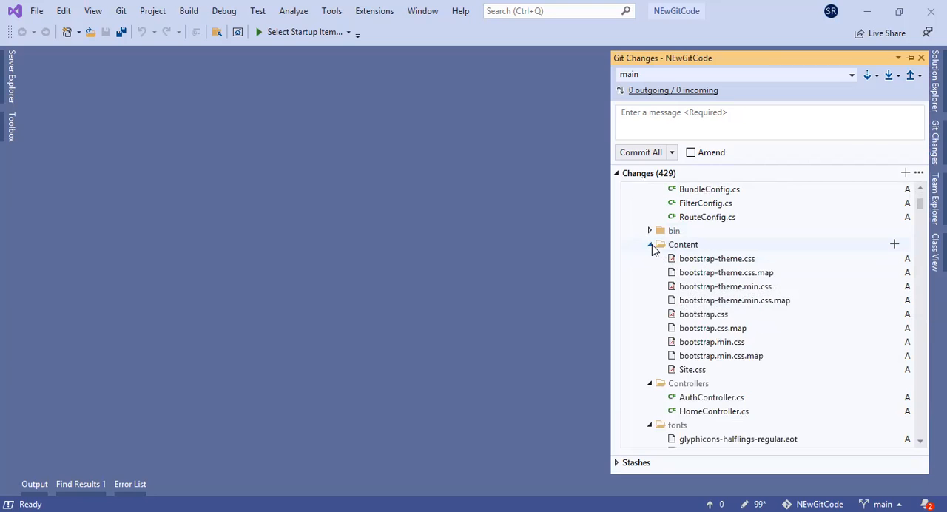
scroll(763, 308, "up", 3)
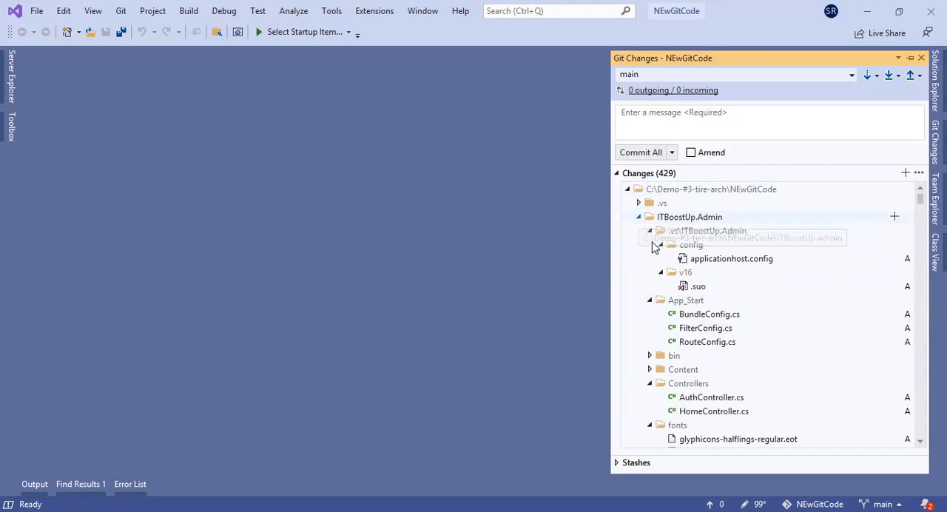
left_click(639, 217)
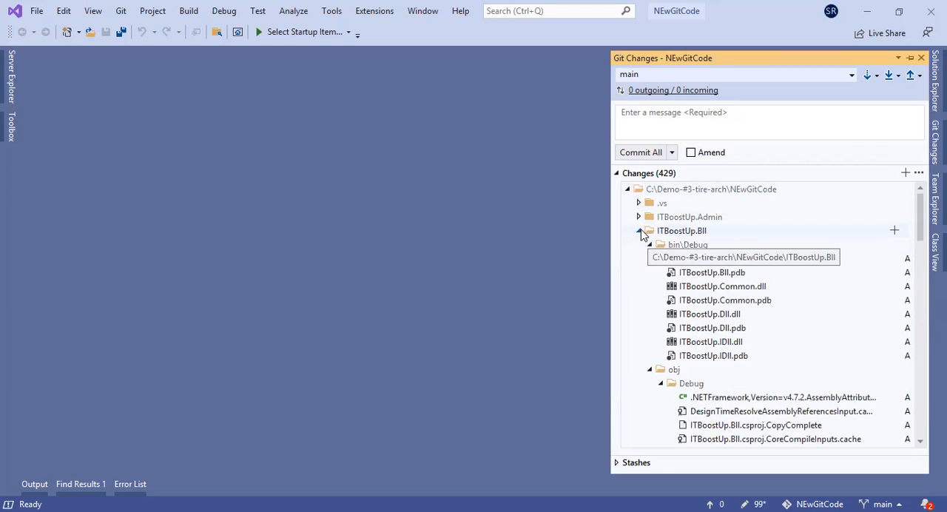
Stage all changes in NEwGitCode, then commit and sync them with the message "ItBoostup".
right_click(690, 192)
left_click(720, 215)
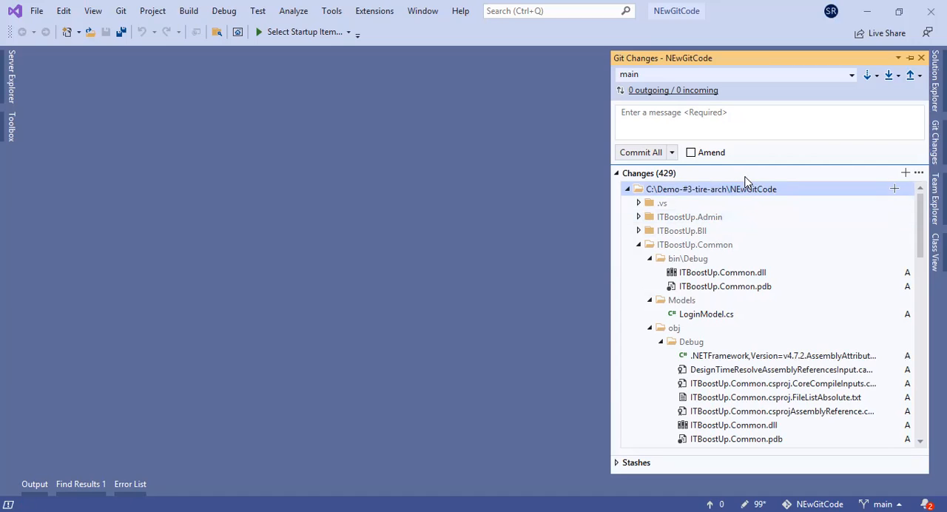
left_click(708, 118)
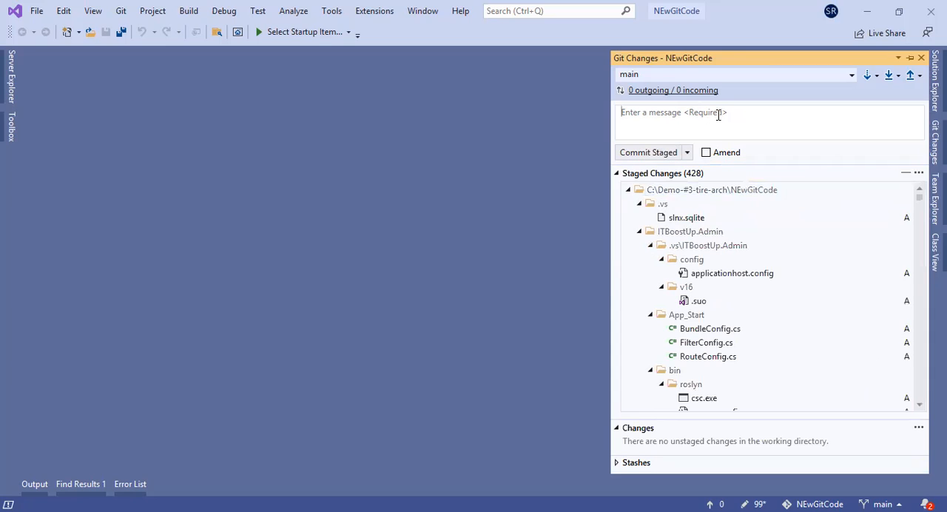
type("It")
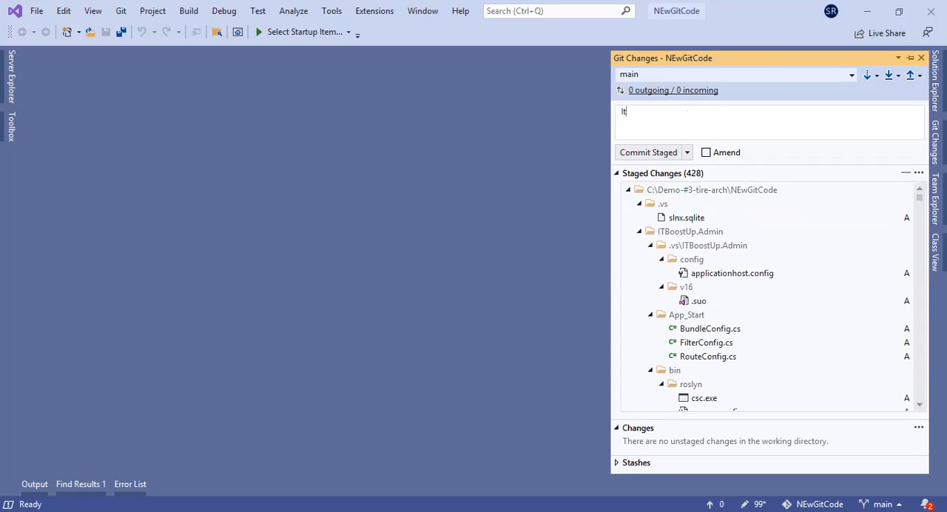
type("Boostup")
left_click(686, 153)
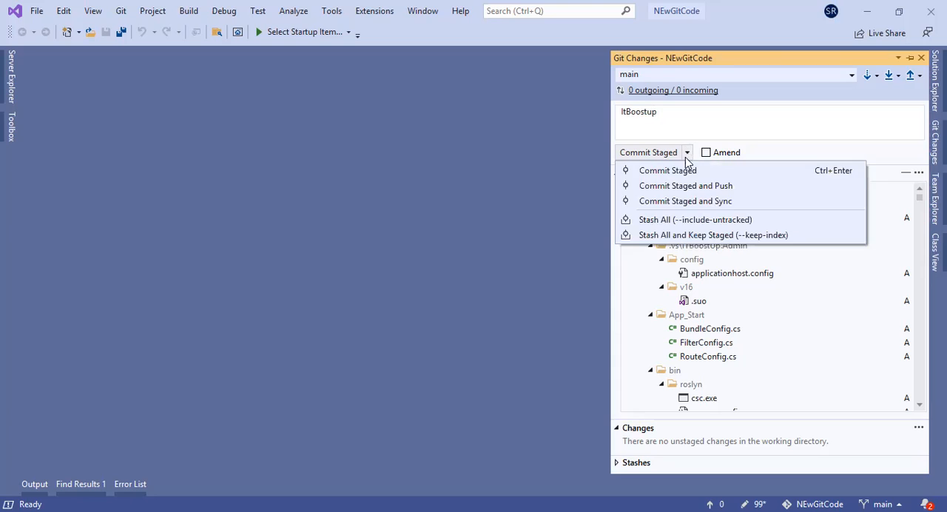
left_click(680, 201)
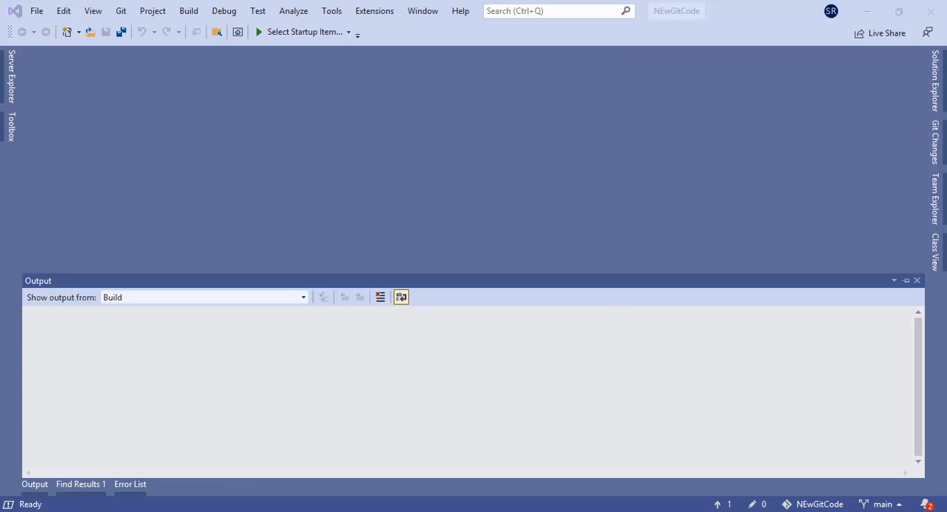
Check the Output and Find Results panes and expand NEwGitCode in Solution Explorer to inspect its project folders.
left_click(365, 119)
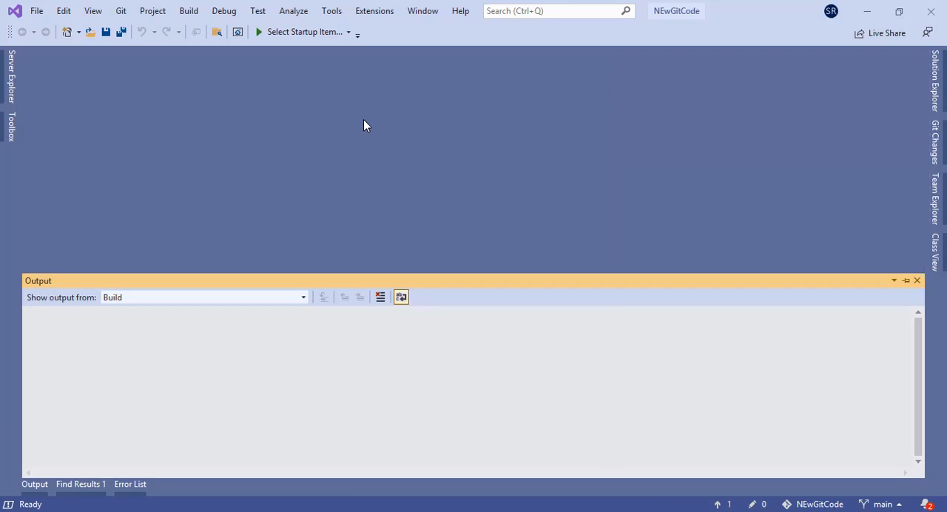
left_click(82, 484)
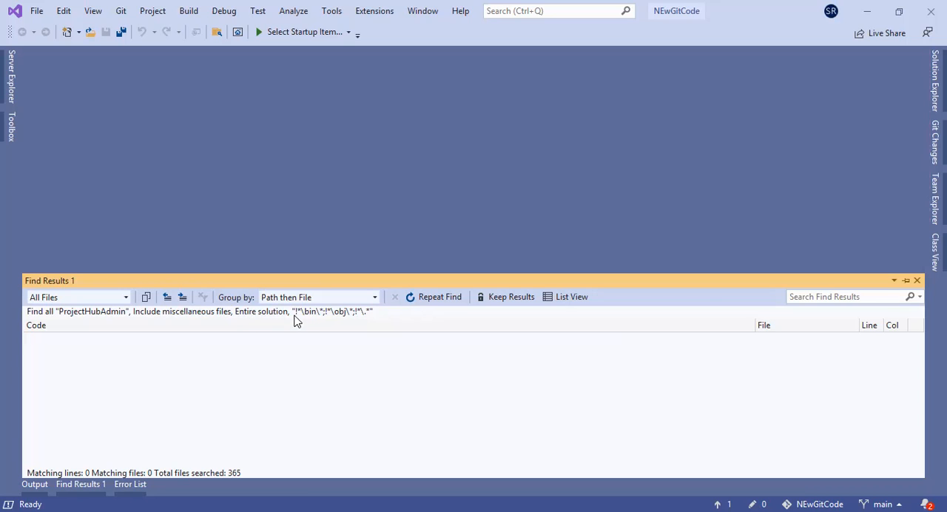
left_click(934, 80)
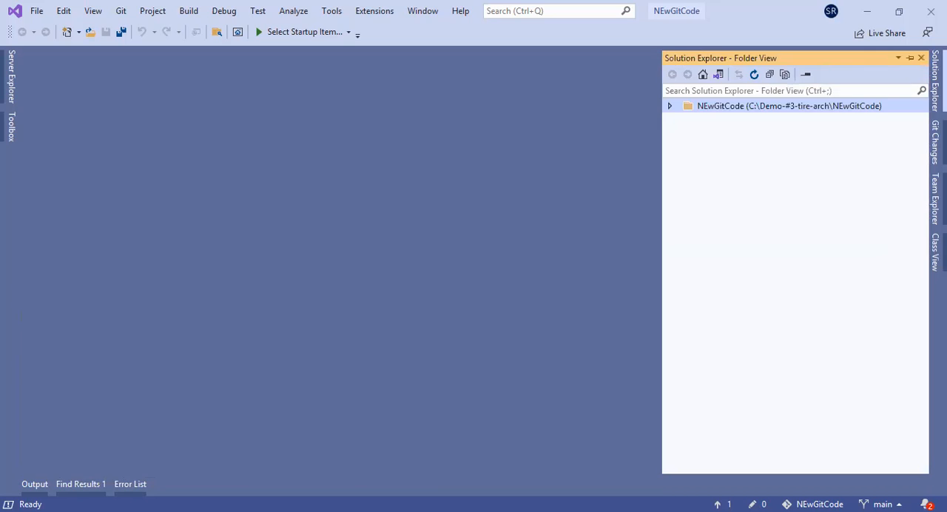
left_click(670, 106)
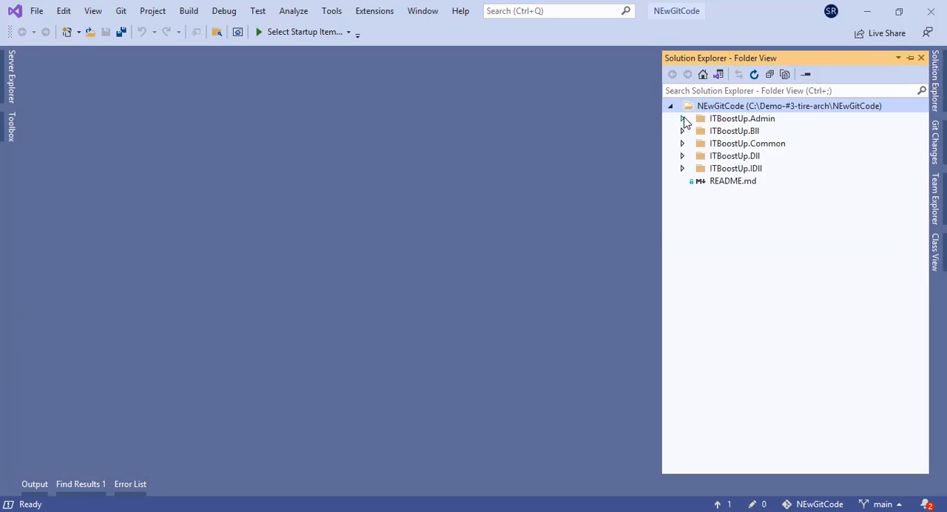
left_click(682, 119)
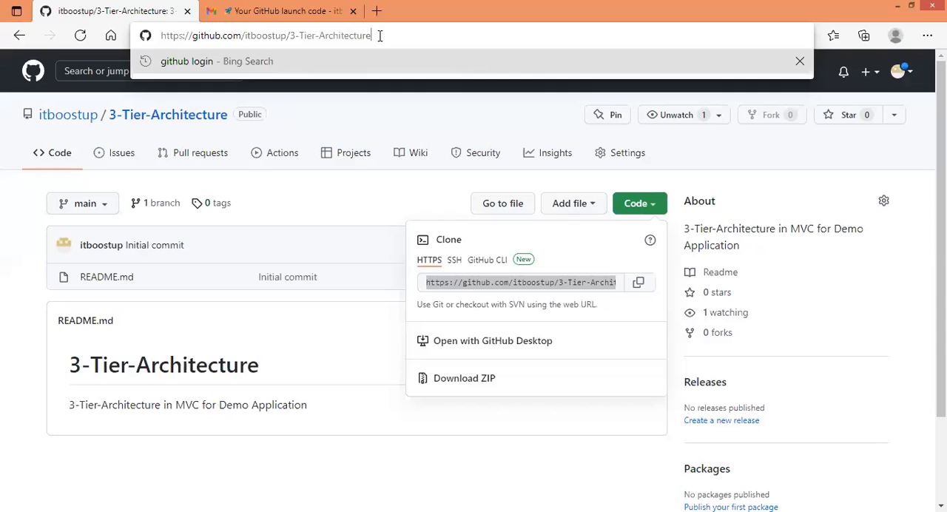
Copy the 3-Tier-Architecture HTTPS URL from GitHub in the browser and enter it as the repository location for a new clone in Visual Studio.
left_click(380, 34)
left_click(568, 283)
double_click(568, 282)
key("ctrl+a")
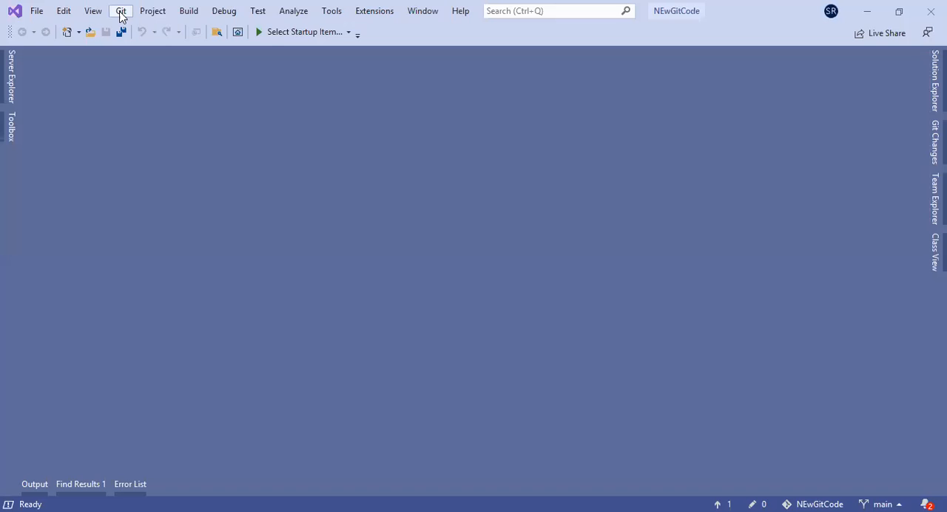
left_click(120, 10)
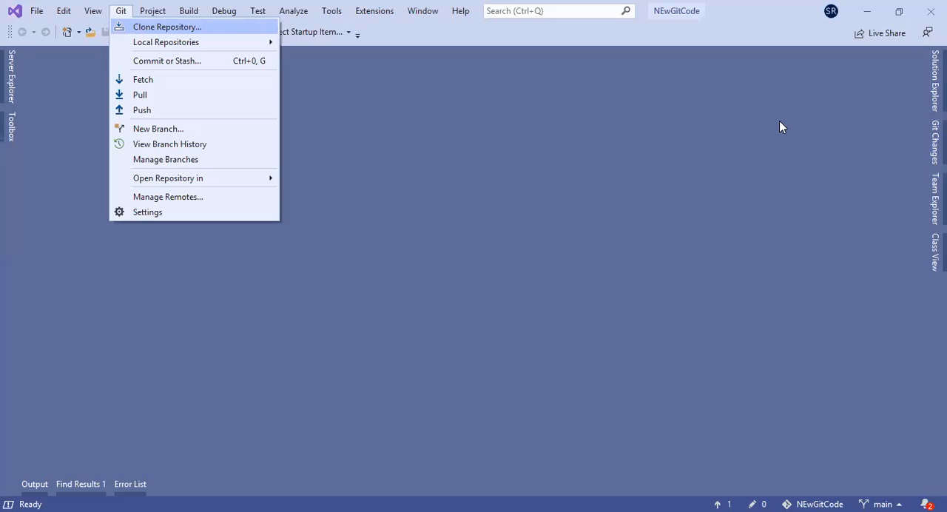
key("Return")
type("https://github.com/itboostup/3-Tier-Architecture.git")
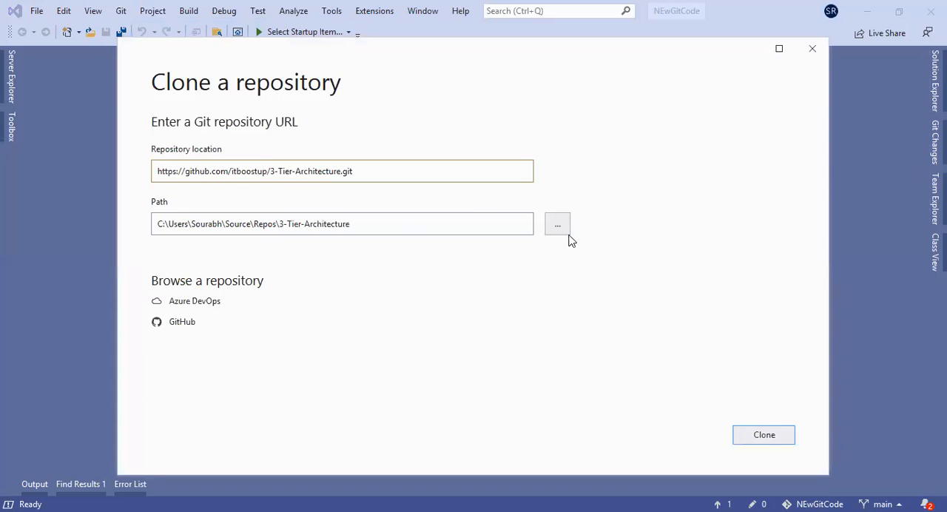
Create a folder named final inside Demo-#3-tire-arch and clone the repository into it.
left_click(556, 225)
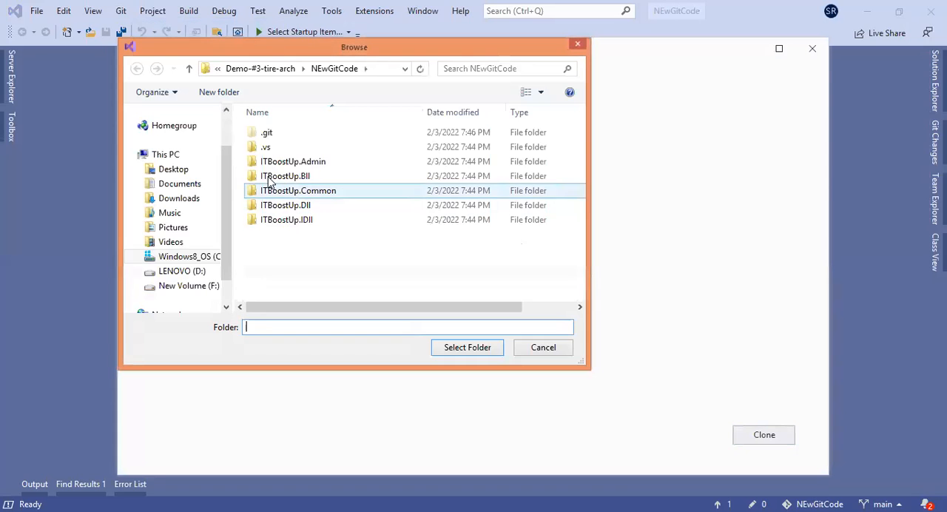
left_click(259, 70)
left_click(217, 93)
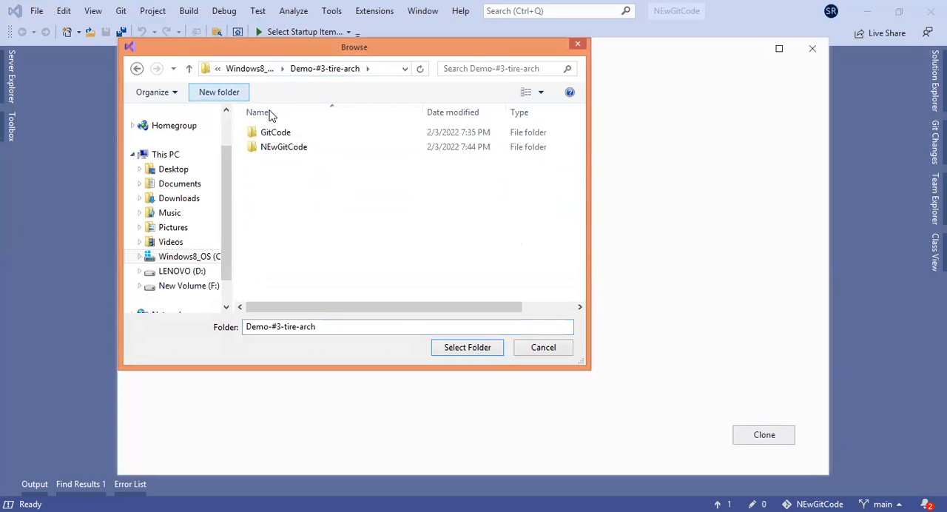
type("final")
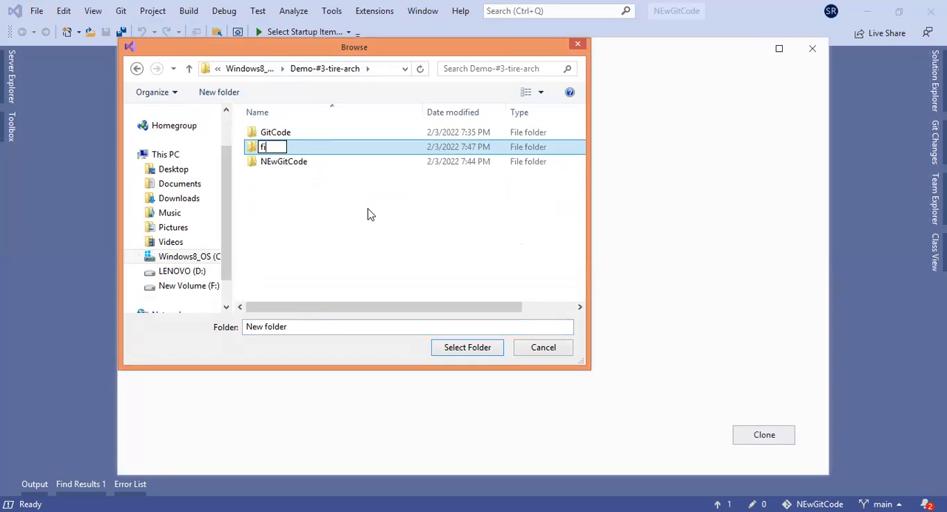
left_click(471, 350)
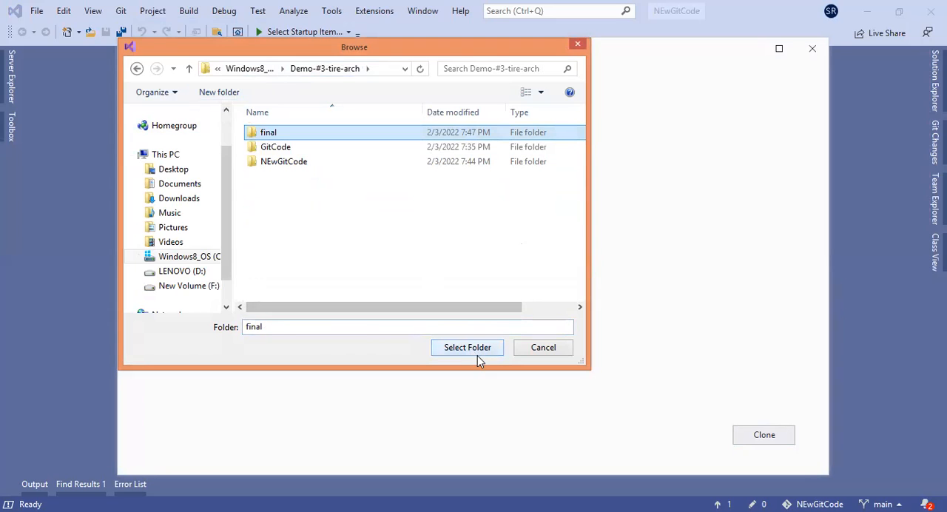
left_click(494, 347)
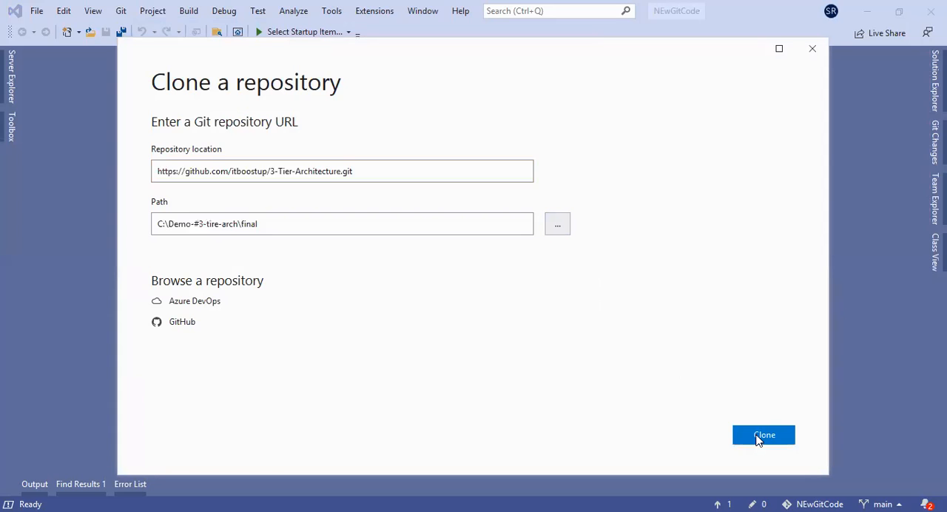
left_click(771, 430)
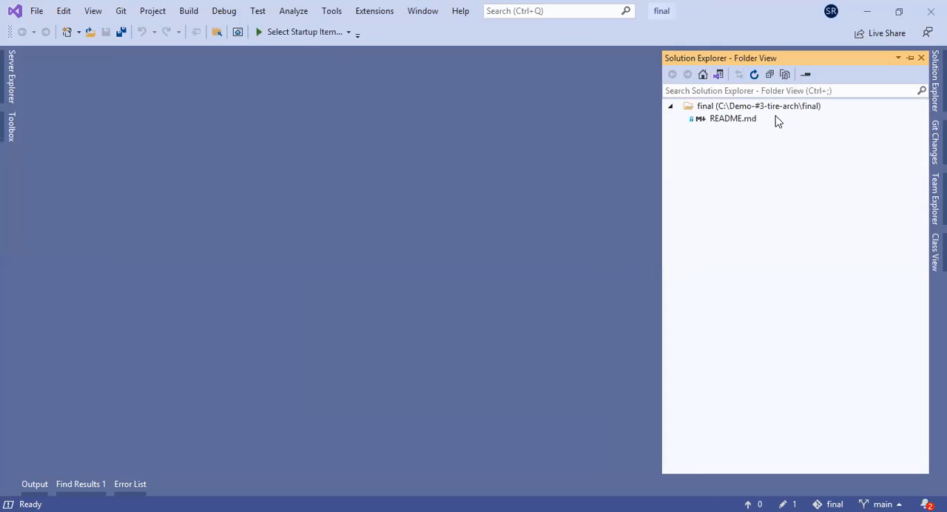
Examine the actions and Add options available for the cloned final folder in Solution Explorer.
right_click(721, 110)
mouse_move(744, 119)
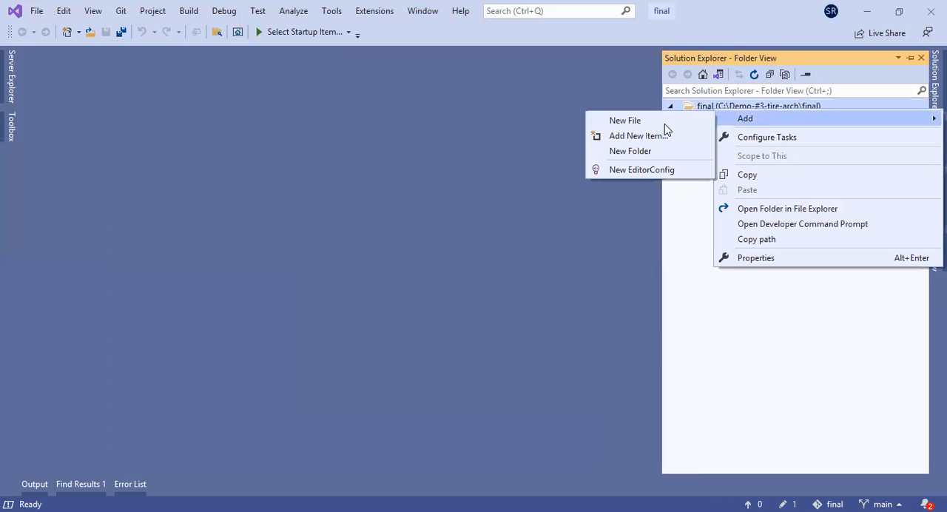
left_click(769, 310)
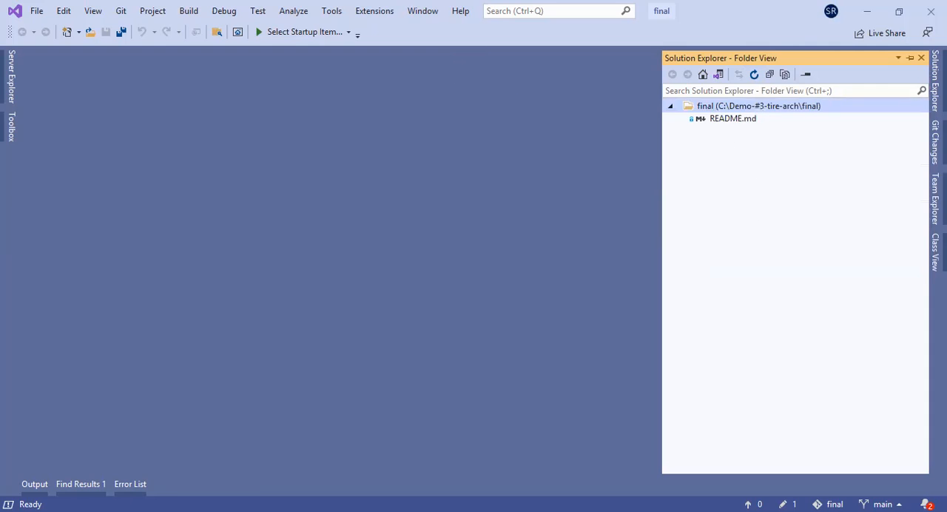
Leave Visual Studio, open the final folder inside C:\Demo-#3-tire-arch in File Explorer, and select its full path.
left_click(926, 19)
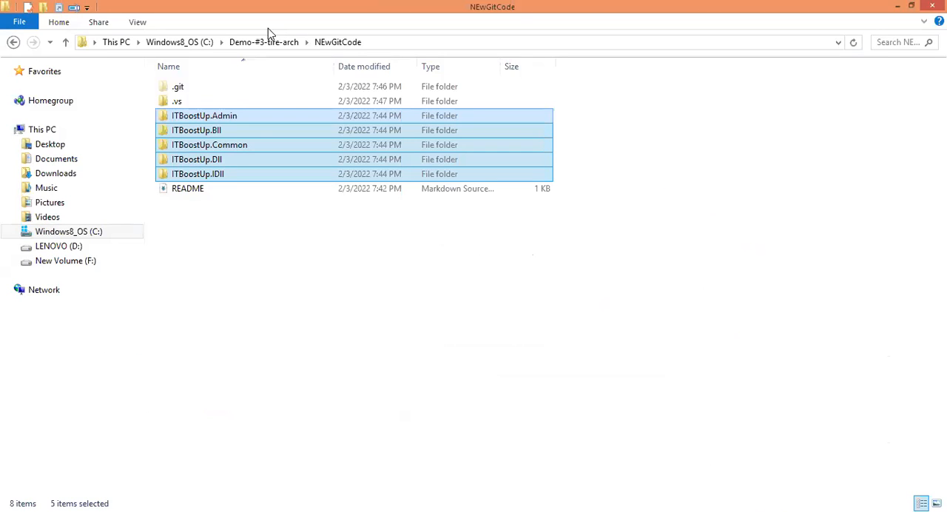
left_click(237, 45)
left_click(205, 44)
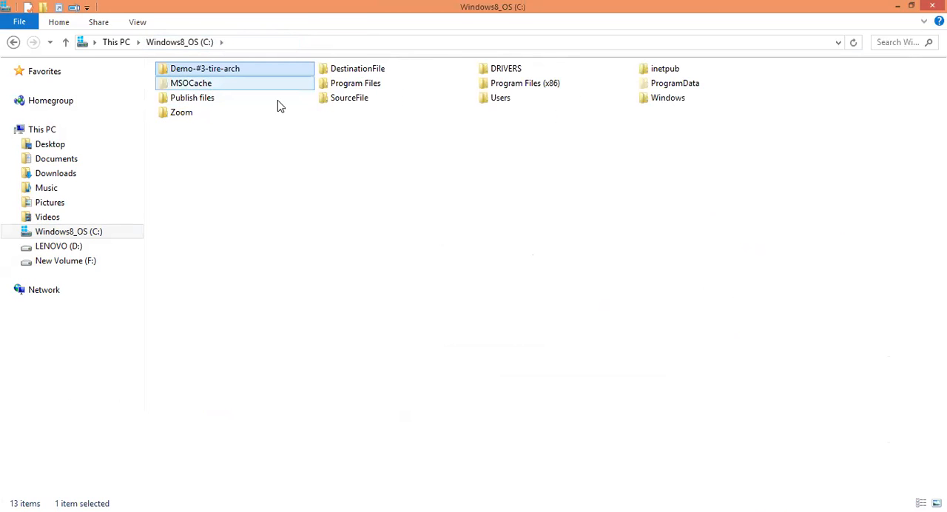
double_click(207, 71)
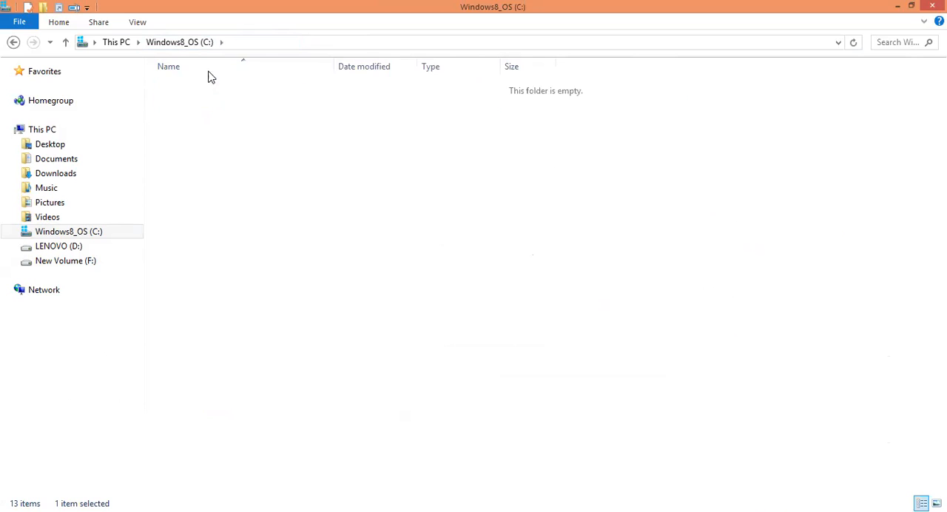
double_click(182, 85)
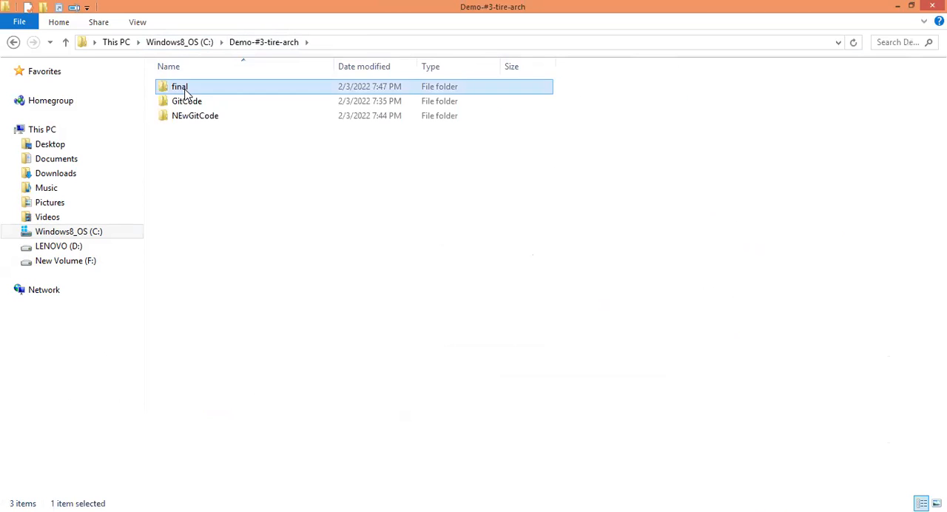
right_click(334, 295)
left_click(666, 44)
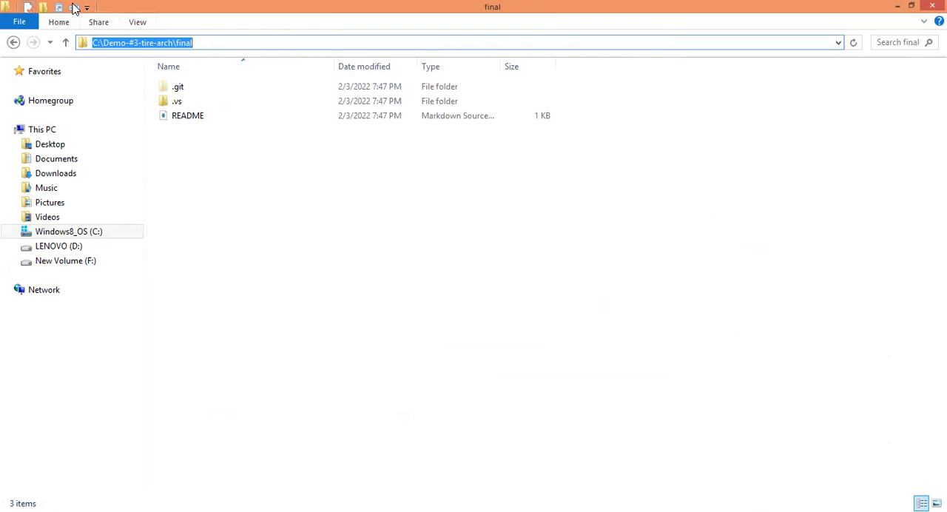
Create the ITBoostUp.Admin ASP.NET web application from the MVC template with no authentication and HTTPS configured.
key("alt+Tab")
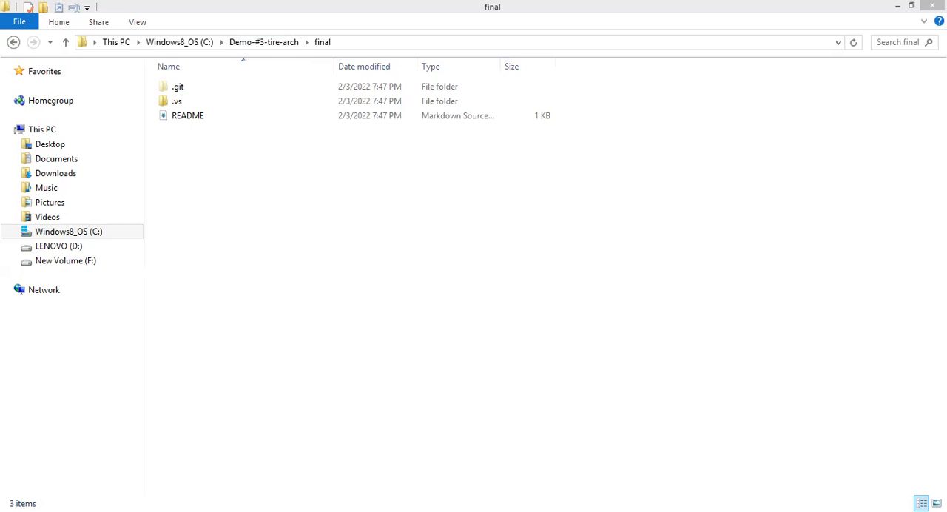
key("alt+Tab")
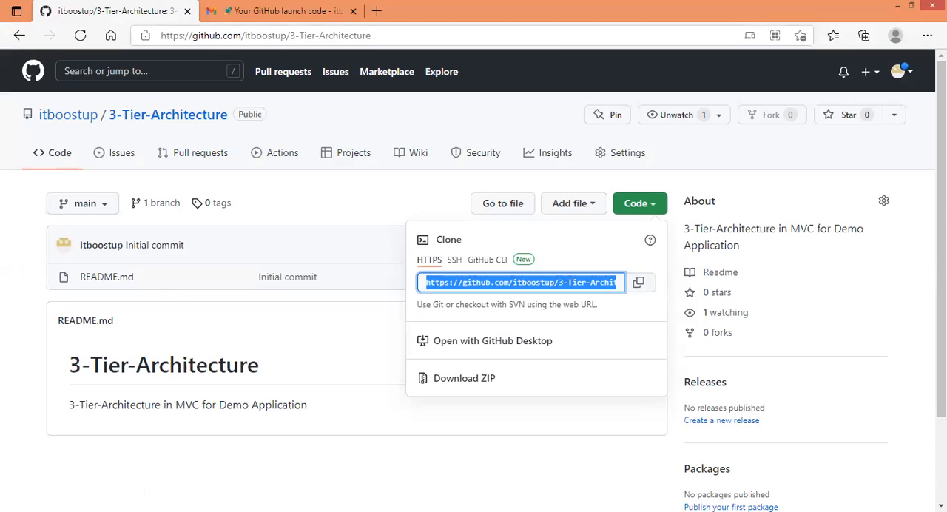
key("alt+Tab")
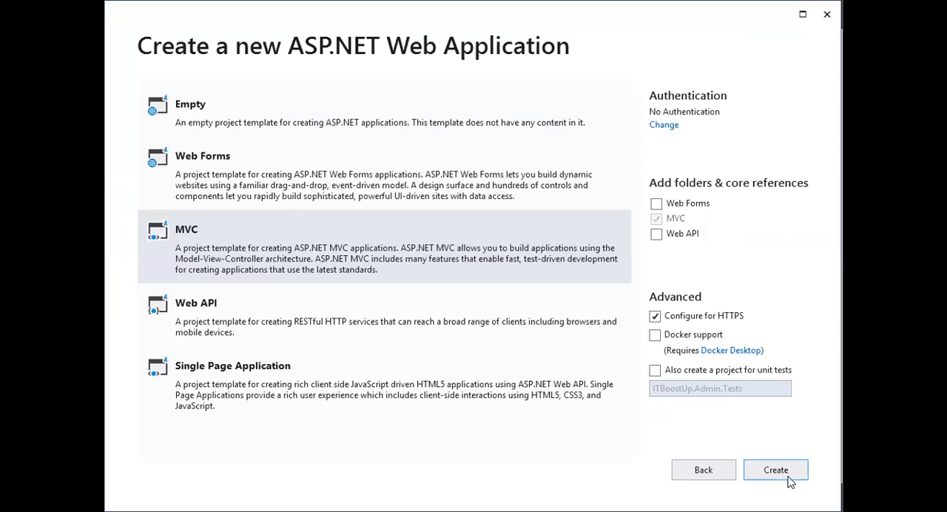
left_click(787, 470)
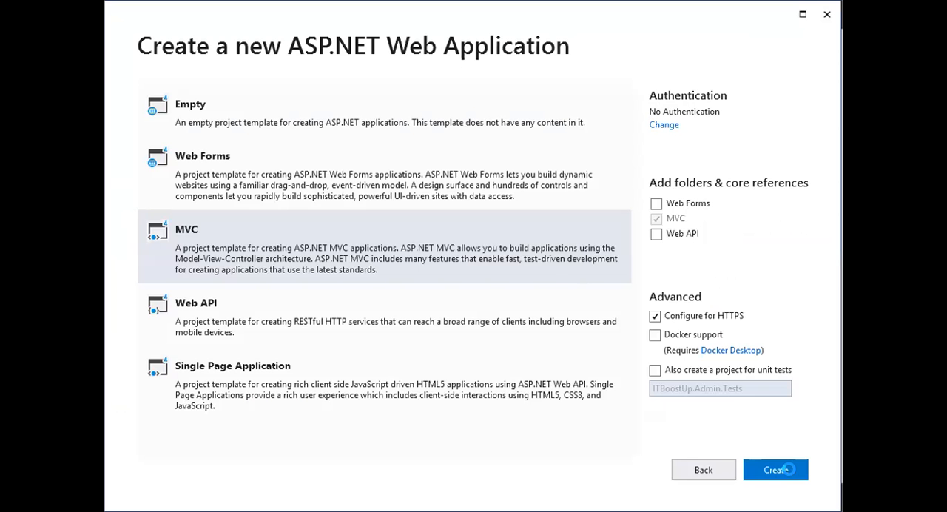
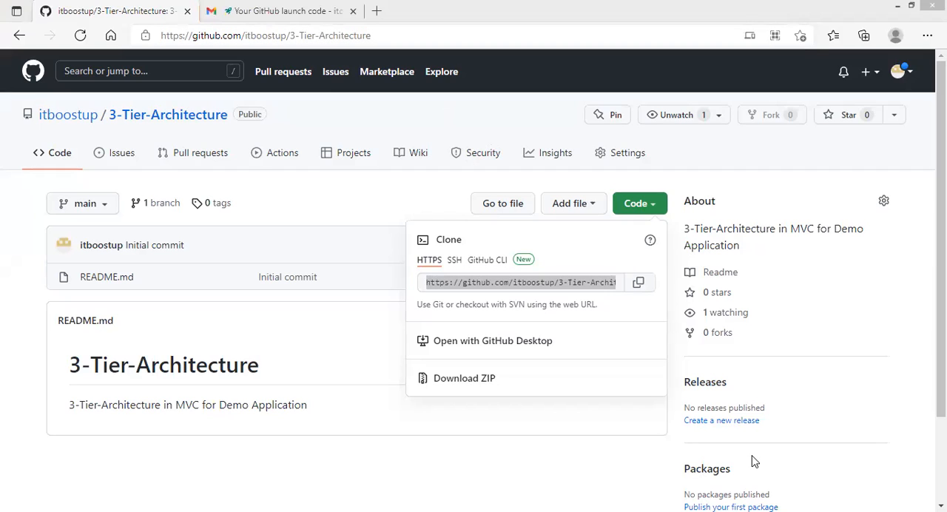
left_click(557, 73)
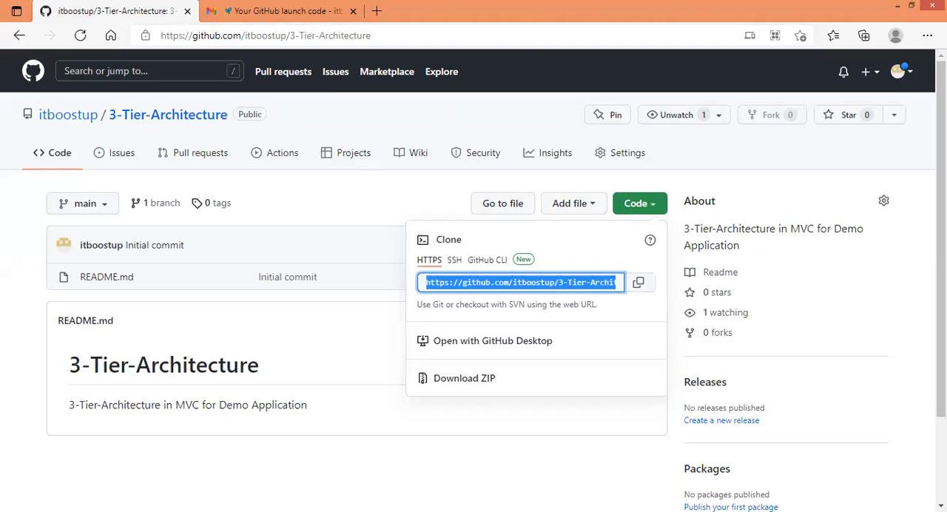
key("alt+Tab")
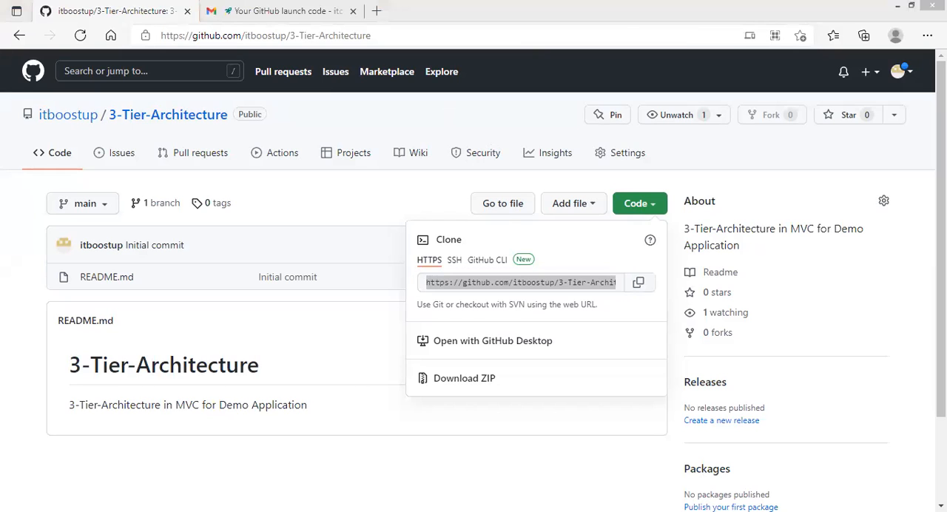